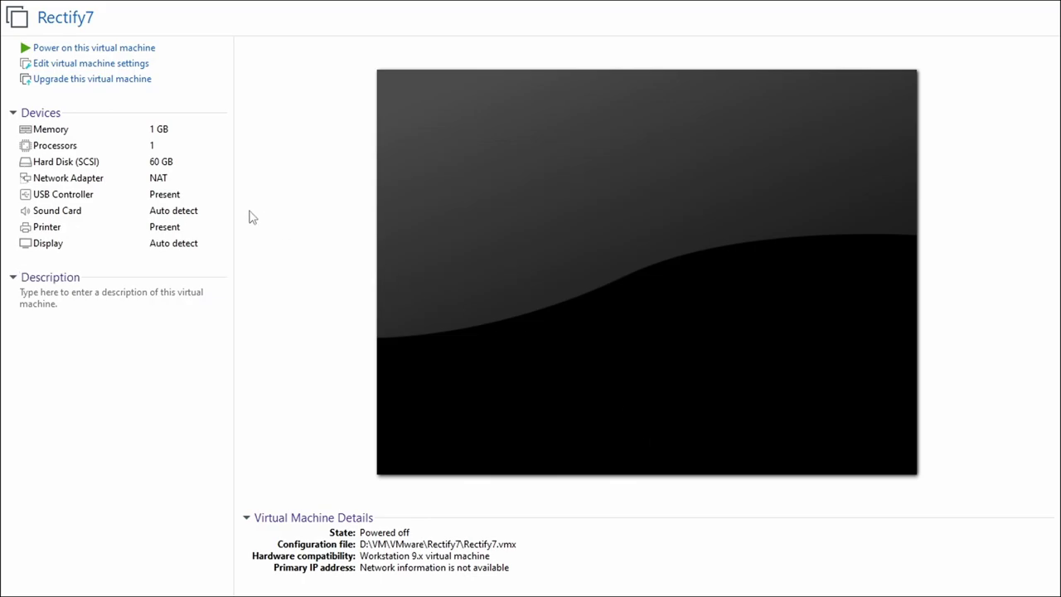
- Add a CD/DVD drive that uses an ISO image file to the Rectify7 virtual machine and save the settings
double_click(112, 165)
click(396, 513)
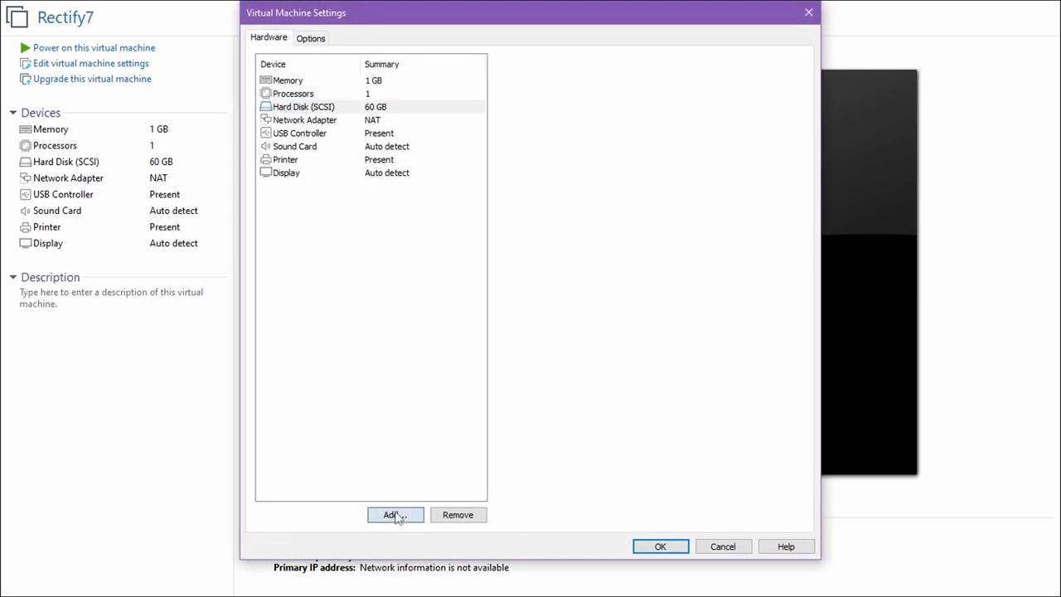
click(429, 230)
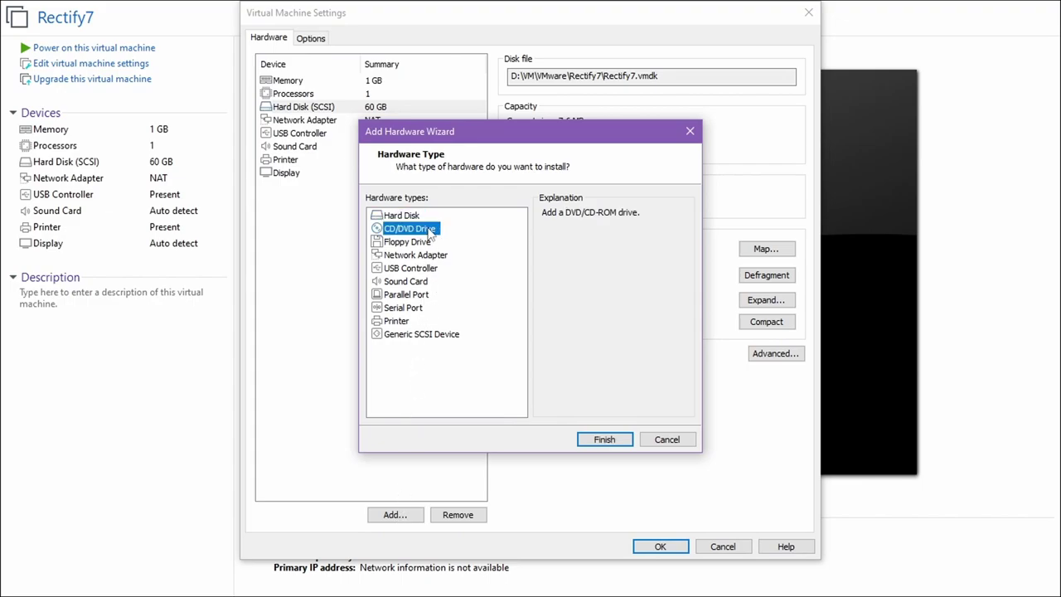
click(596, 435)
click(577, 170)
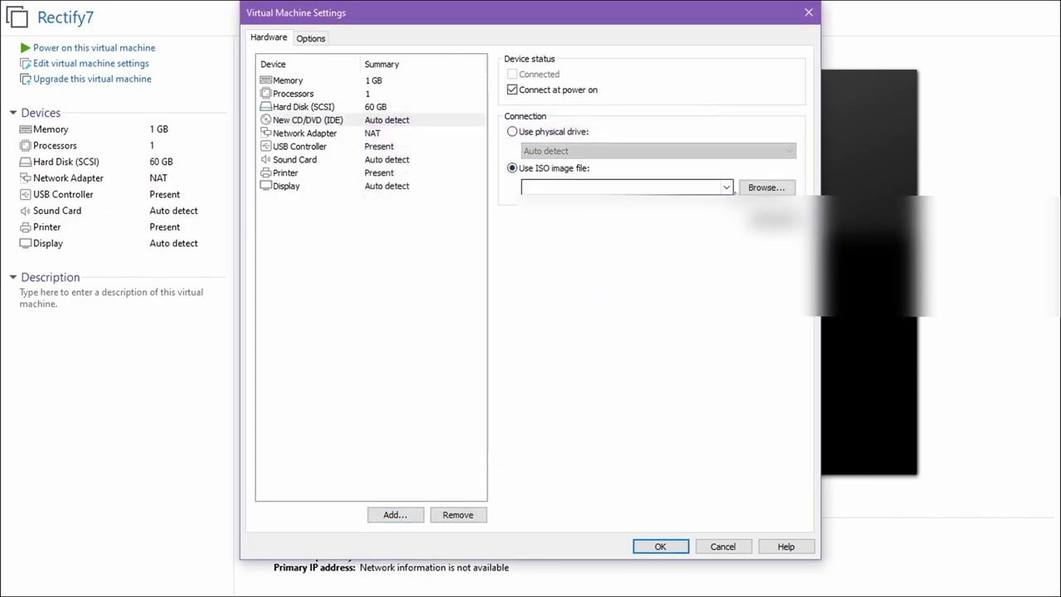
click(646, 272)
click(657, 547)
- Power on the Rectify7 virtual machine and boot it into Windows setup
mouse_move(312, 13)
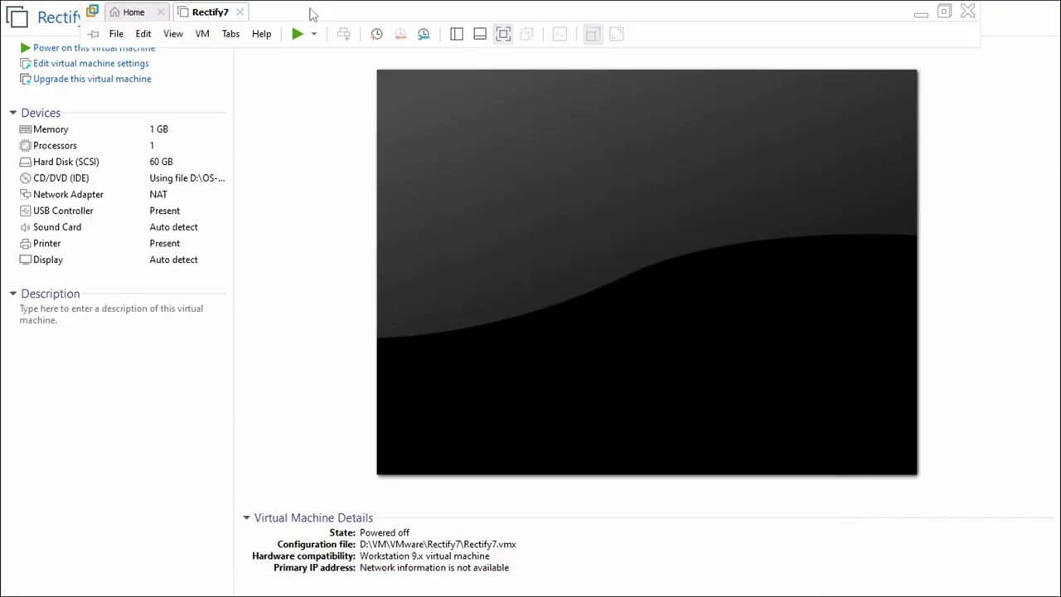
click(298, 34)
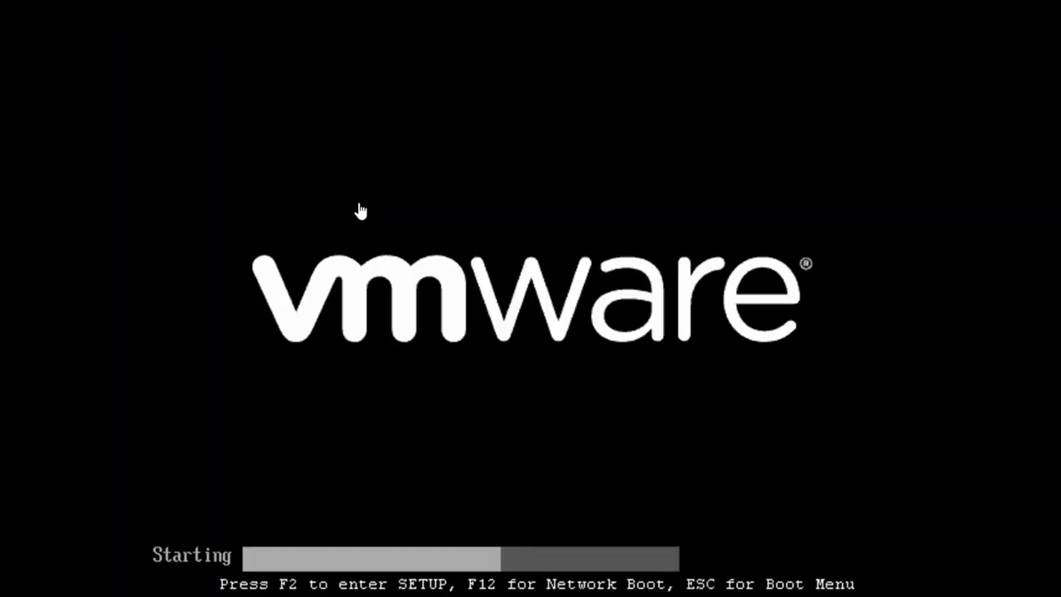
click(532, 53)
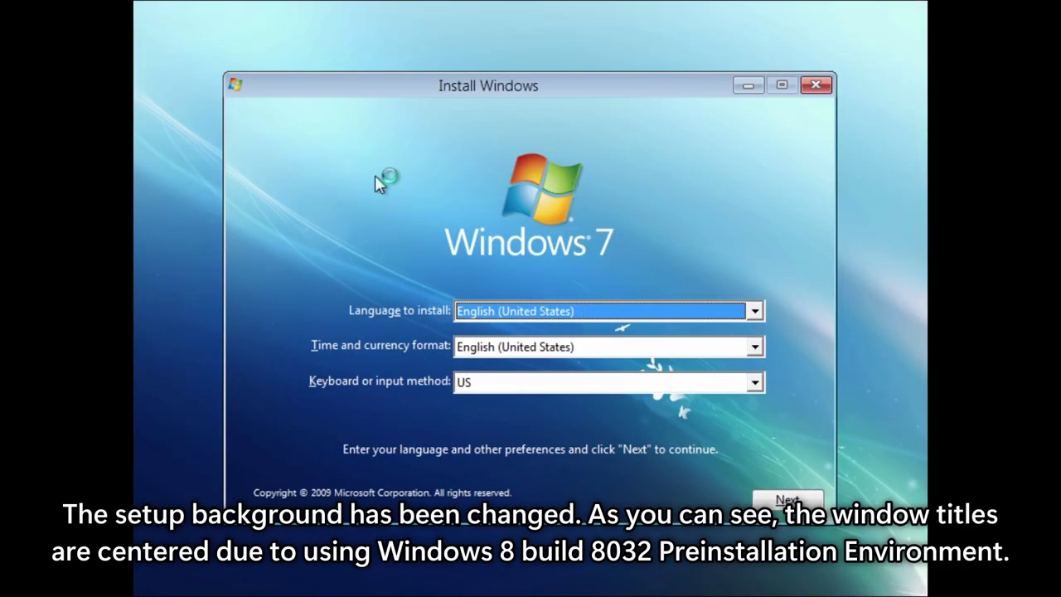
- View the setup window's system menu, then open a command prompt and inspect its Windows version line
click(236, 89)
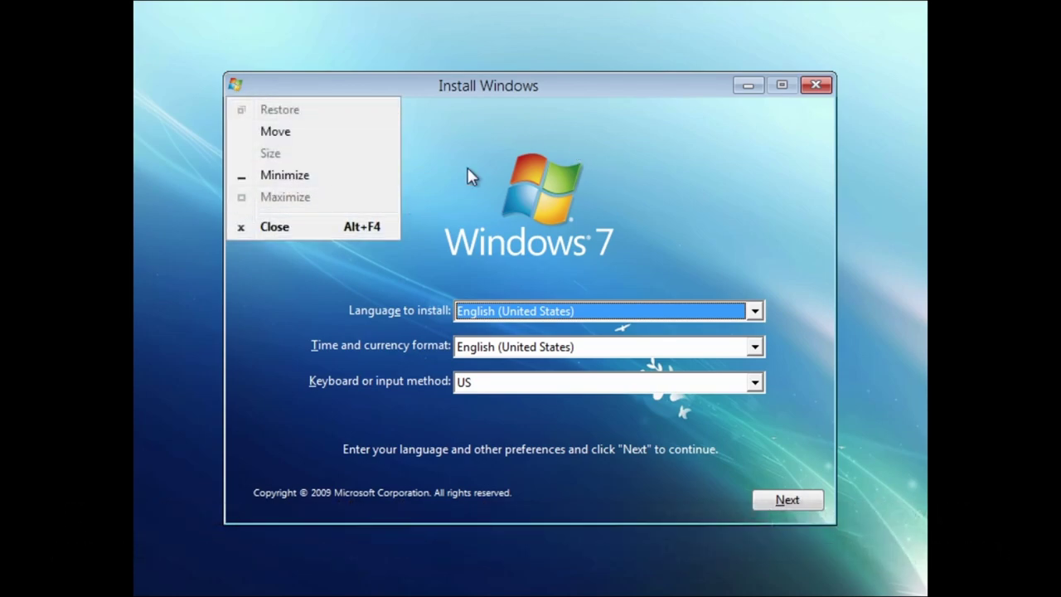
click(420, 83)
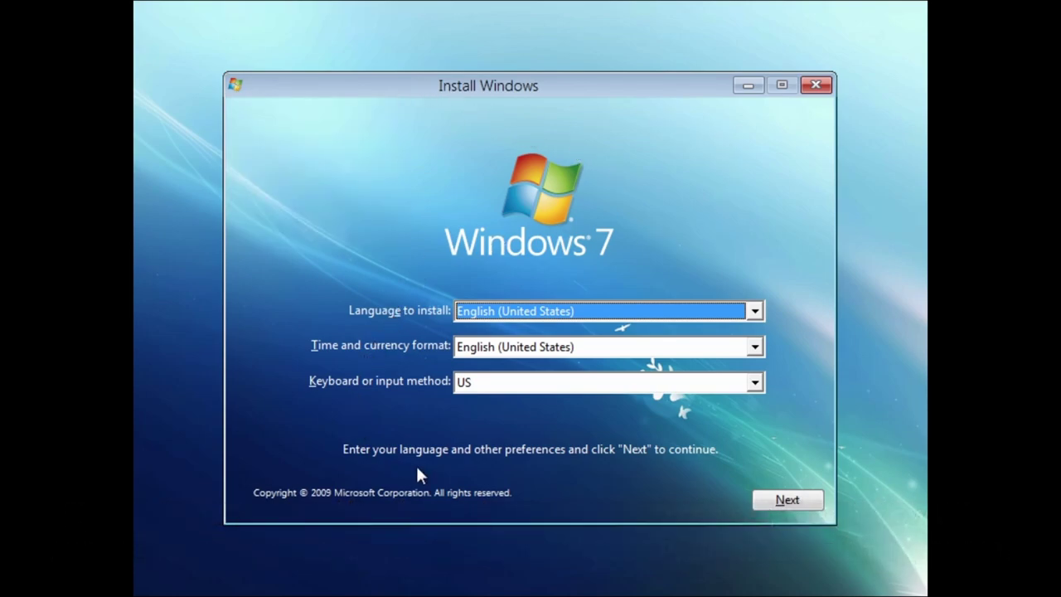
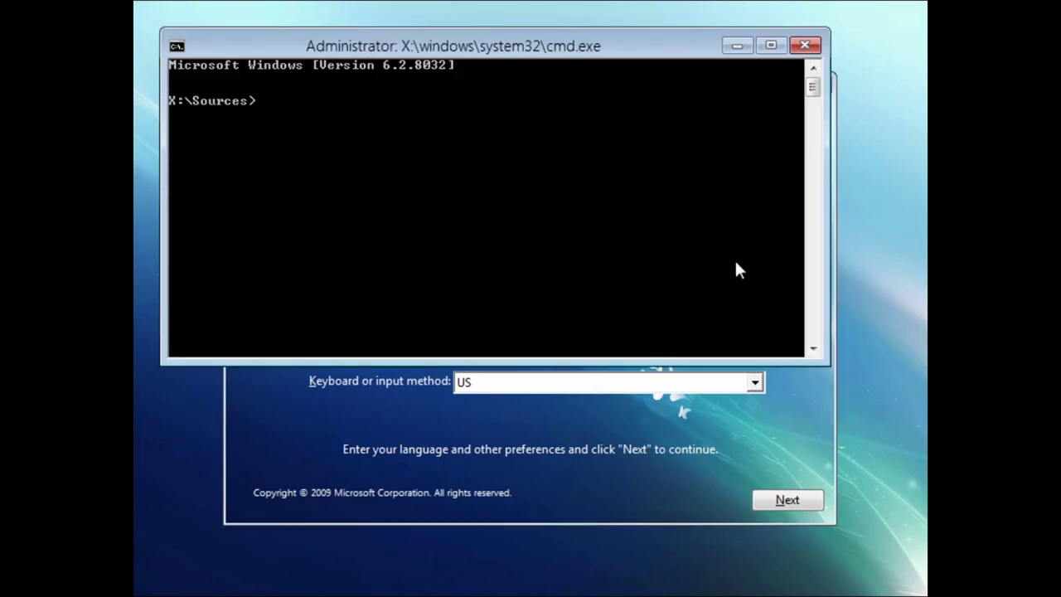
drag(452, 63, 170, 65)
click(419, 64)
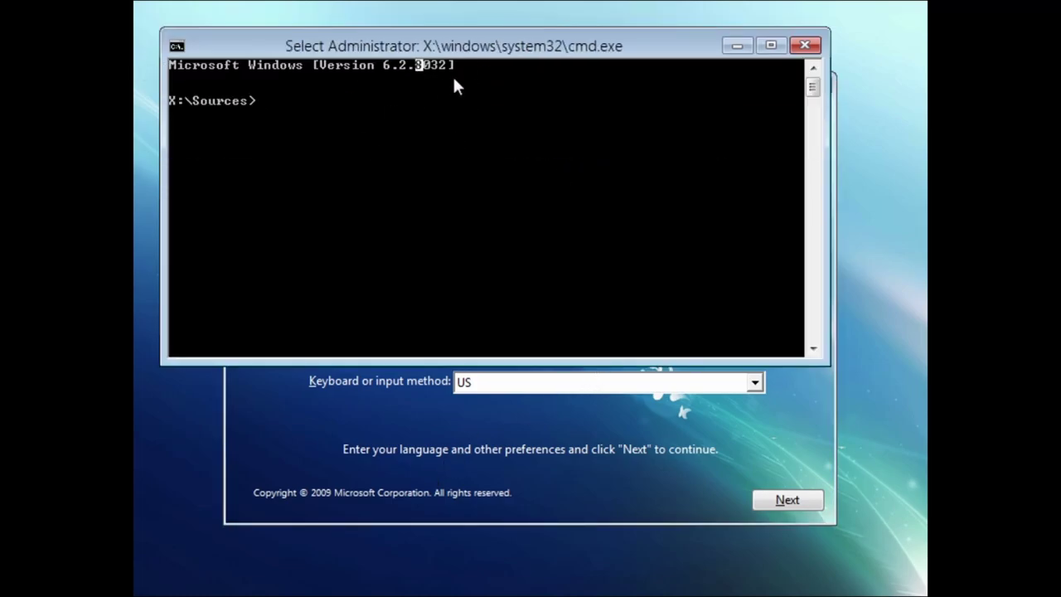
- Launch Task Manager with taskmgr from the command prompt and view its About information
key(Escape)
text(taskmgr)
key(Return)
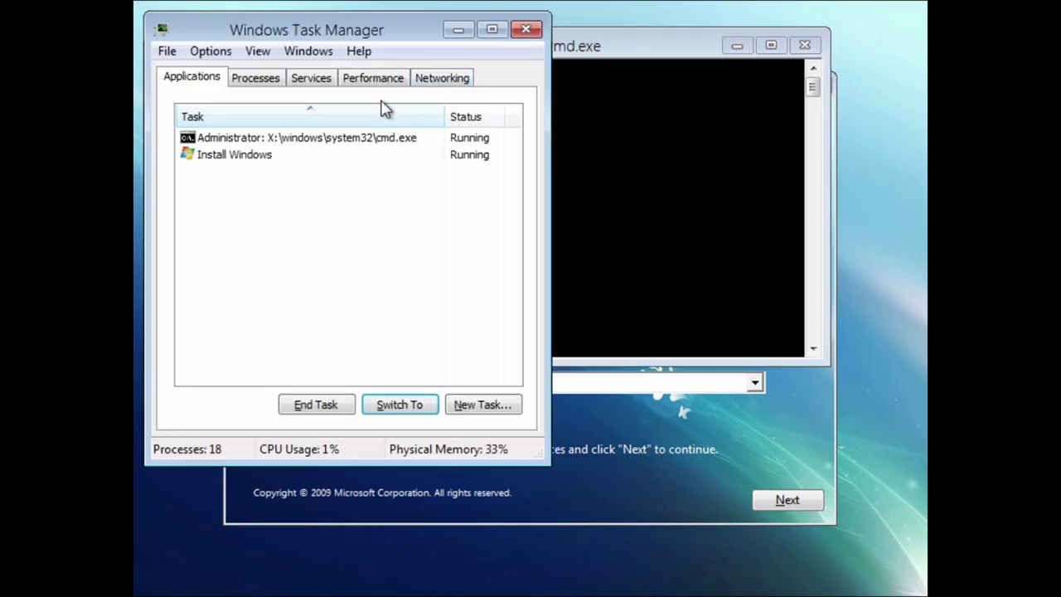
click(309, 51)
mouse_move(359, 50)
click(375, 100)
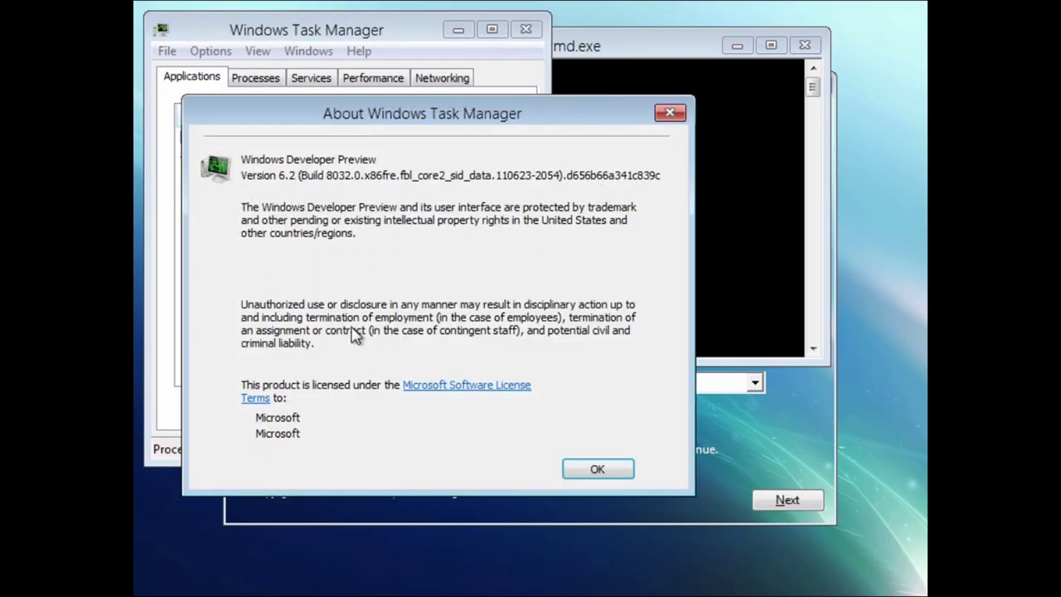
click(597, 470)
- Look through Task Manager's process list and performance graphs, then close Task Manager
click(254, 77)
click(373, 78)
click(526, 29)
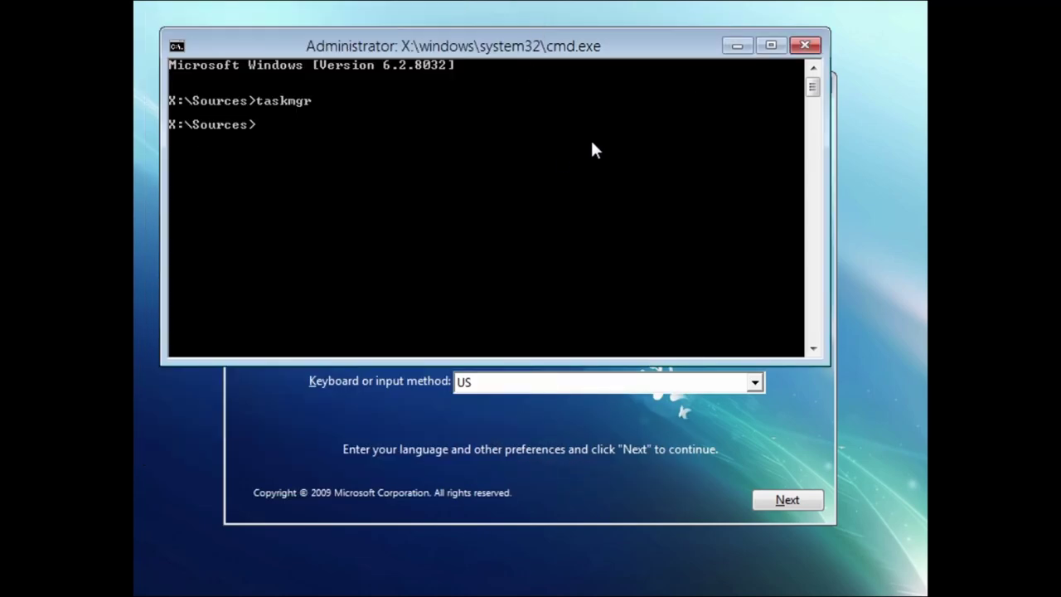
- Launch Notepad from the command prompt and bring up its Open dialog
text(notepad)
key(Return)
click(209, 92)
click(248, 139)
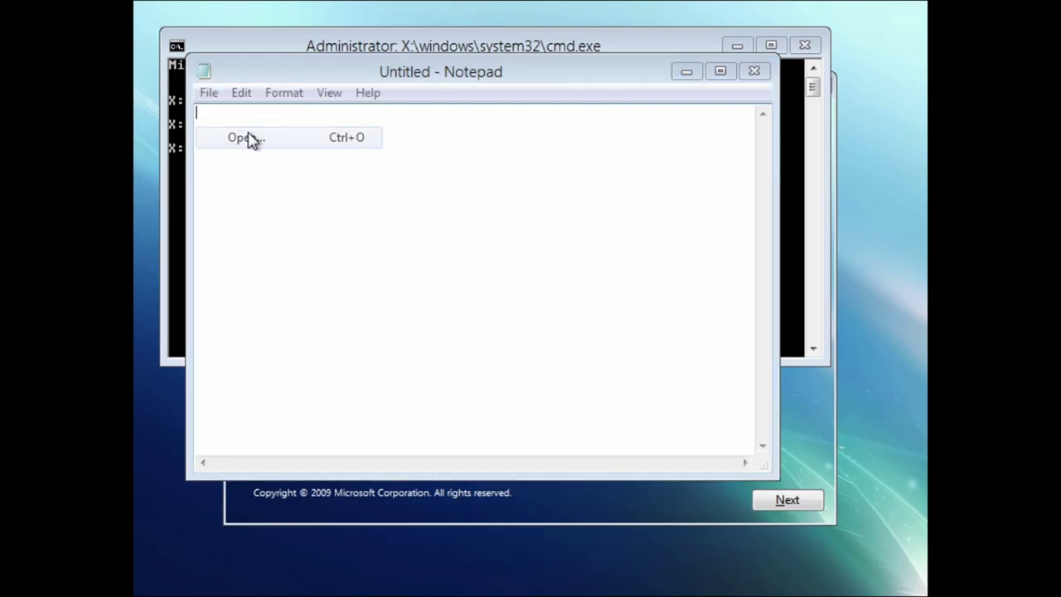
- Browse Libraries and the Windows folder on the Boot (X:) drive, then close the dialog, Notepad and the command prompt
click(249, 261)
click(273, 315)
double_click(436, 237)
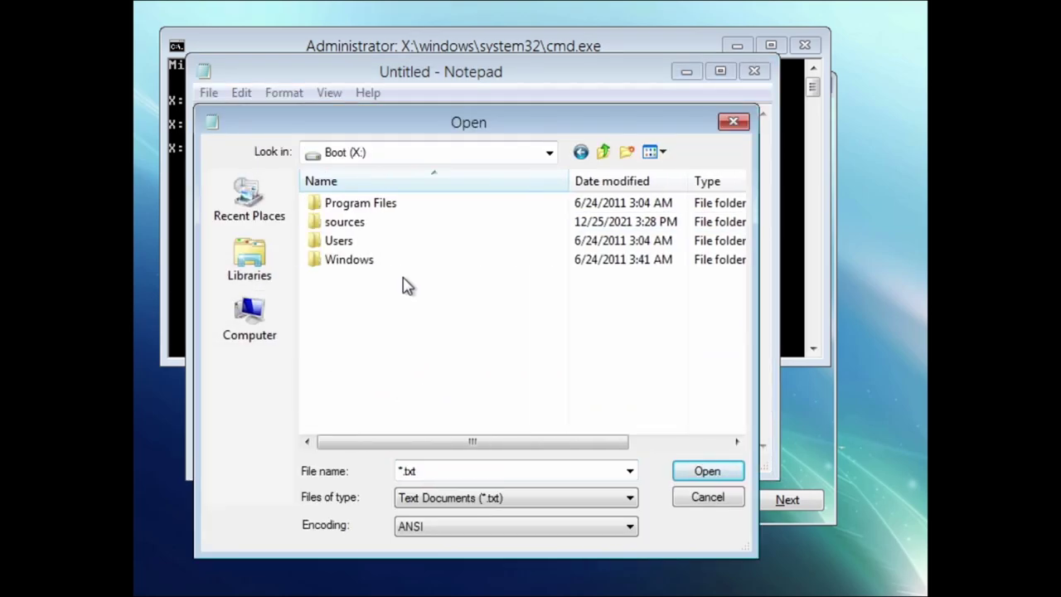
double_click(462, 259)
scroll(462, 259, down, 10)
click(708, 496)
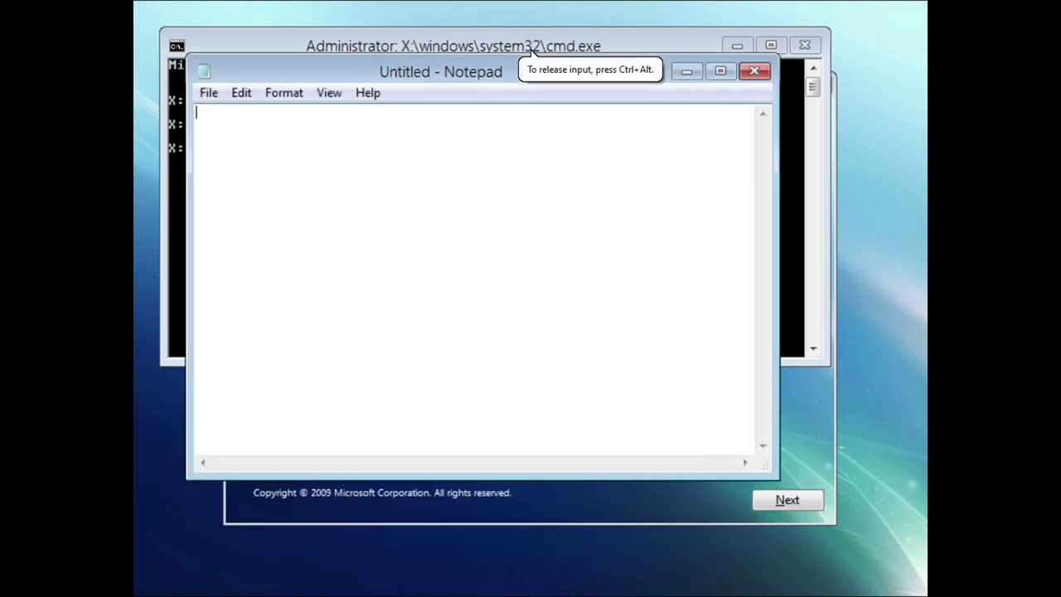
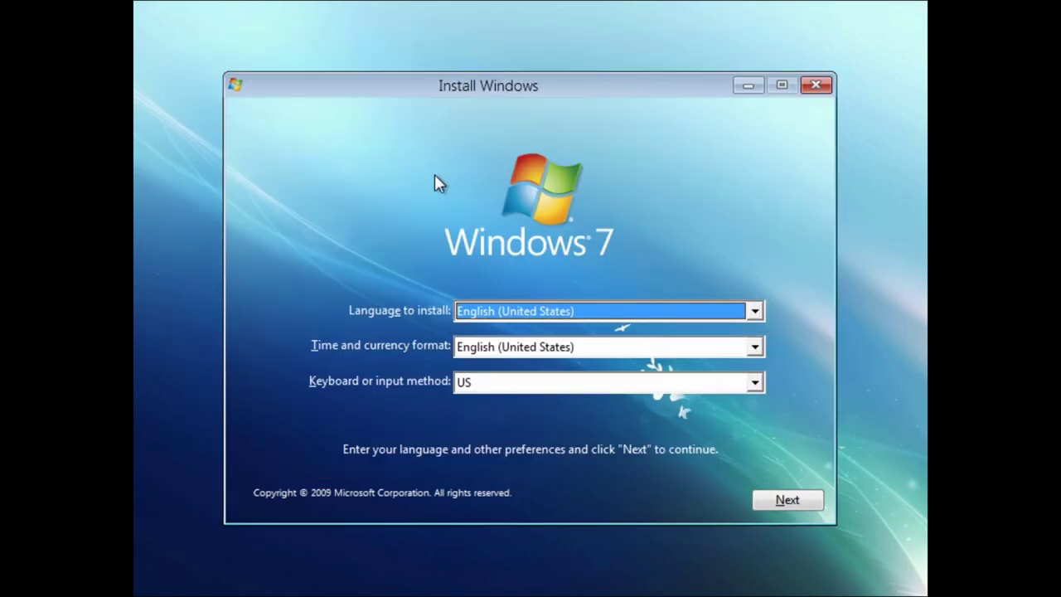
- Set the time and currency format to English (United Kingdom) with the US keyboard and continue setup
click(655, 347)
scroll(571, 396, up, 1)
click(573, 380)
scroll(573, 369, down, 1)
click(571, 382)
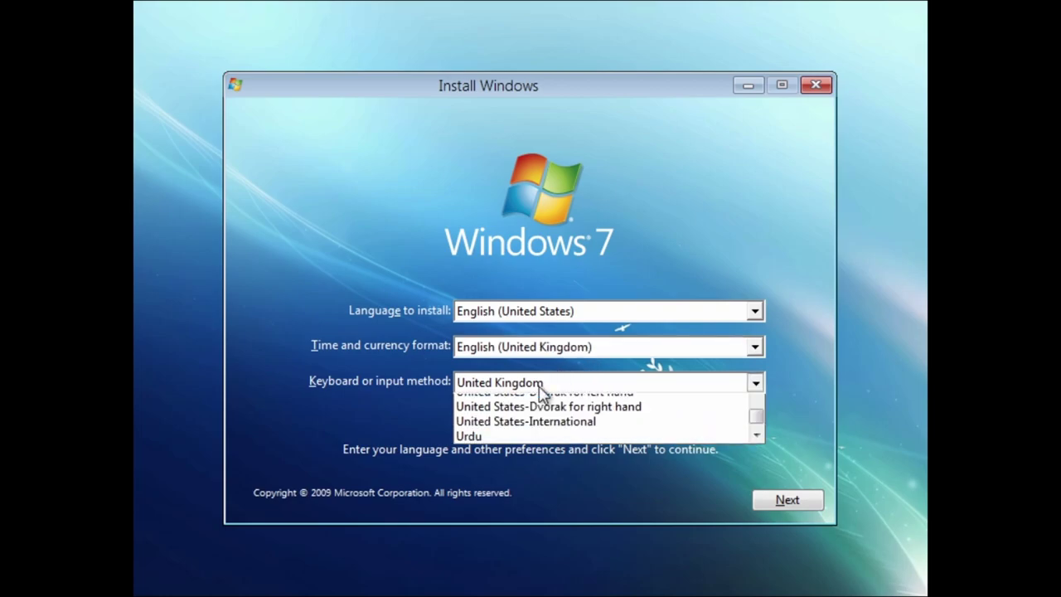
click(487, 462)
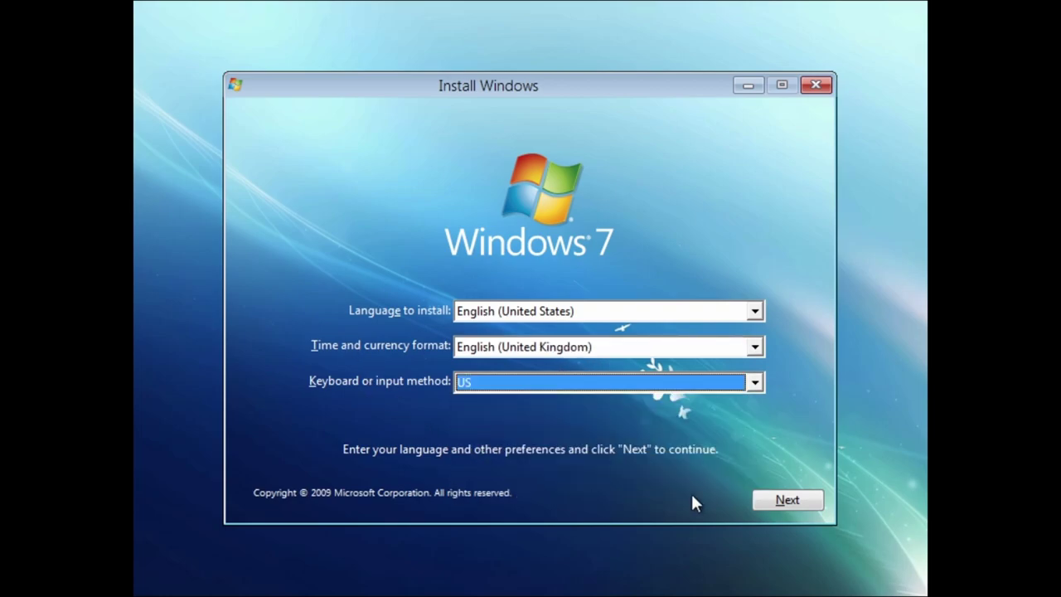
click(804, 502)
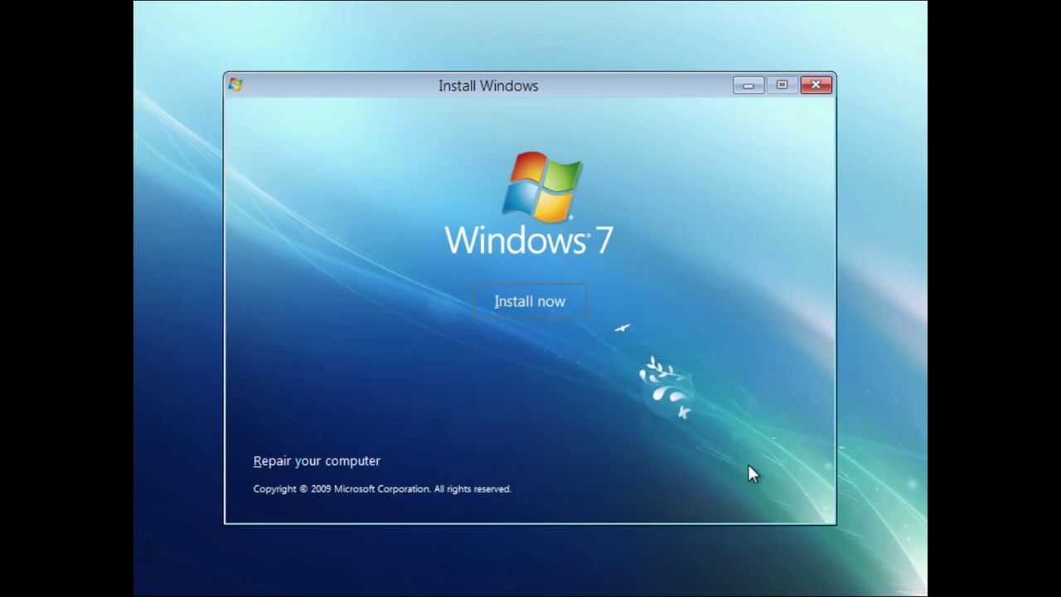
- Start the Windows installation without a product key and accept the license terms
click(559, 301)
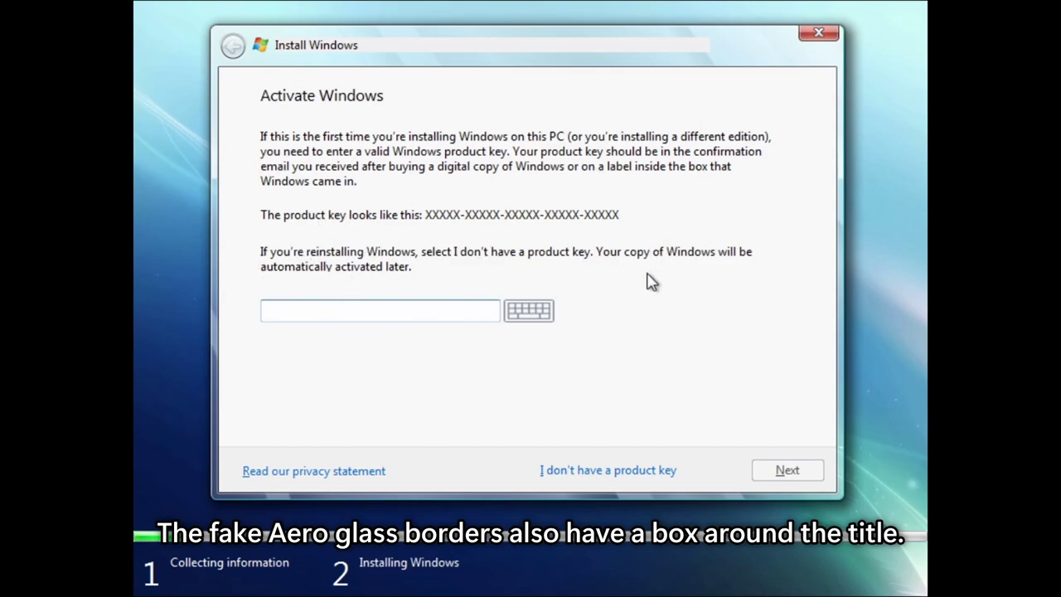
click(635, 470)
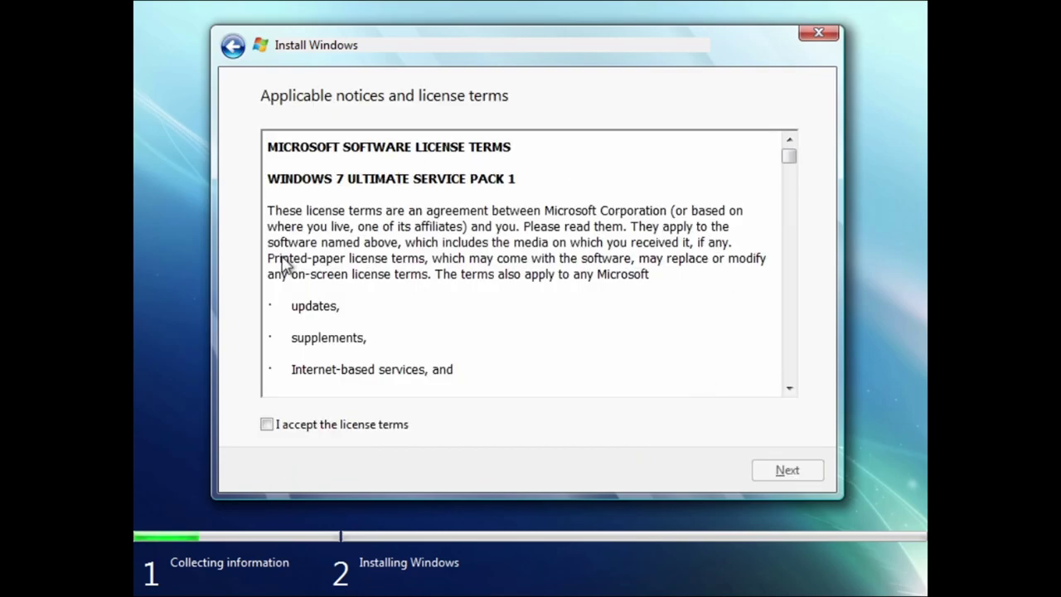
click(421, 417)
click(780, 474)
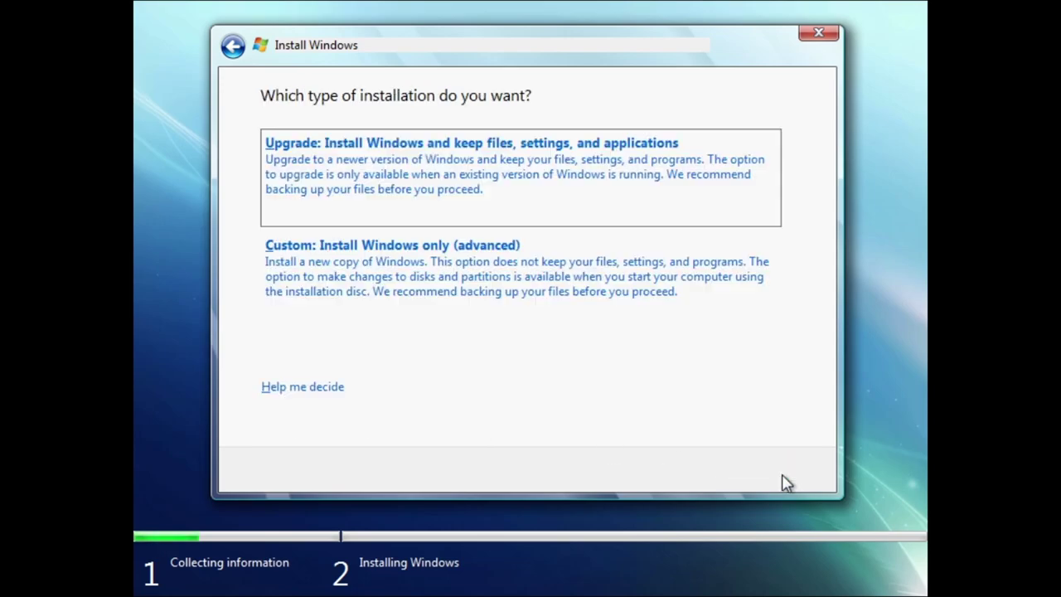
- Run a Custom installation onto Disk 0 Unallocated Space and restart once the files are installed
click(437, 301)
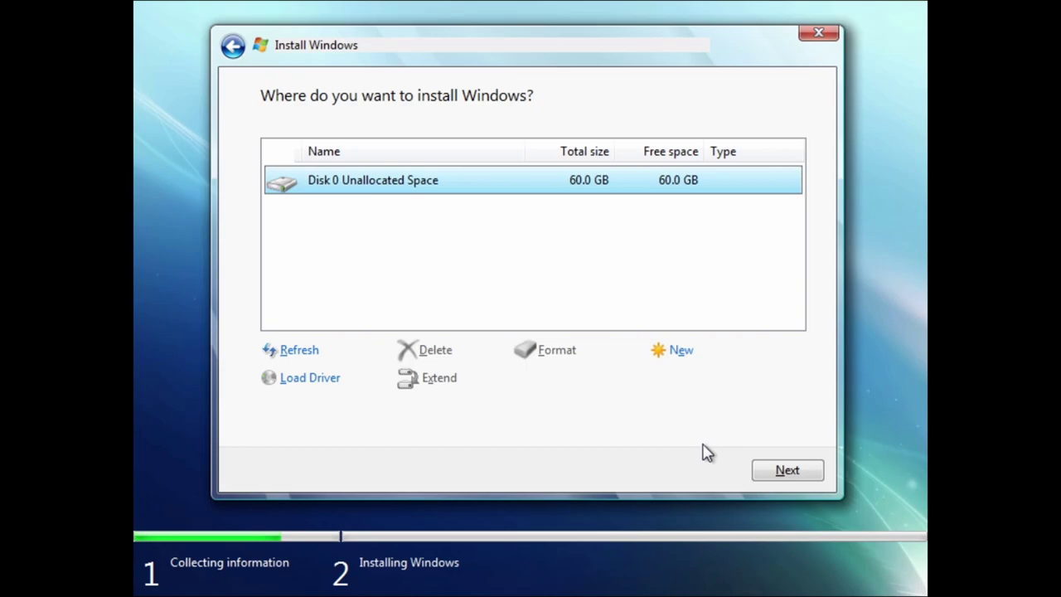
click(806, 480)
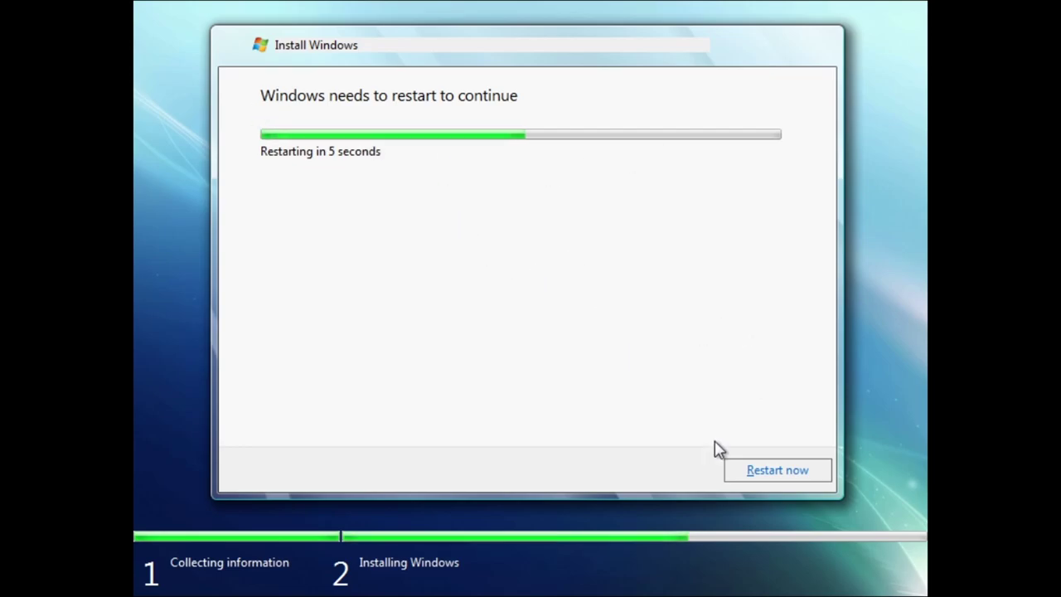
click(776, 470)
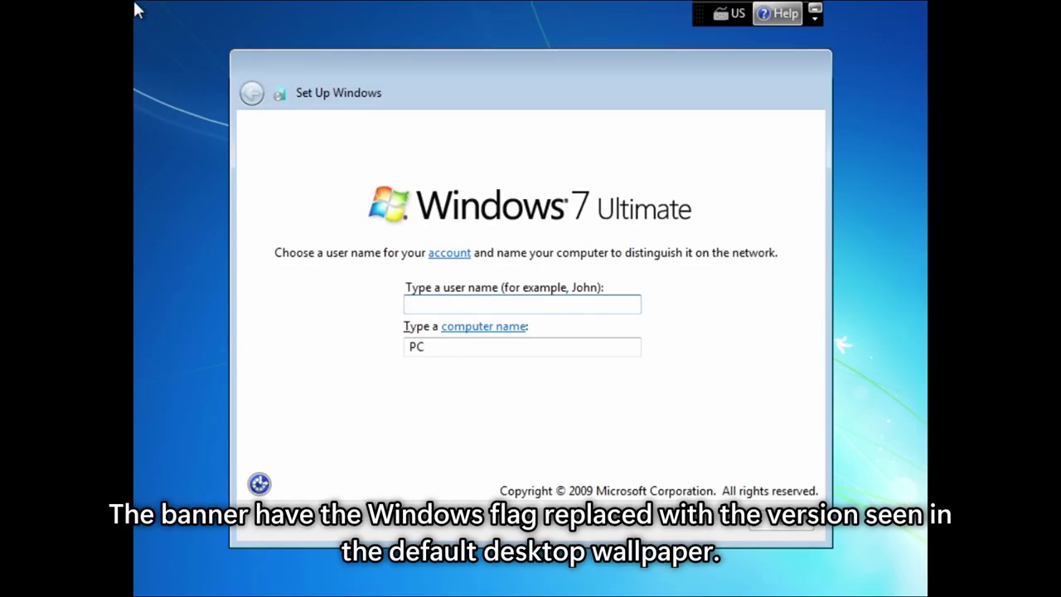
- Enter User as the account's user name and accept User-PC as the computer name
click(399, 324)
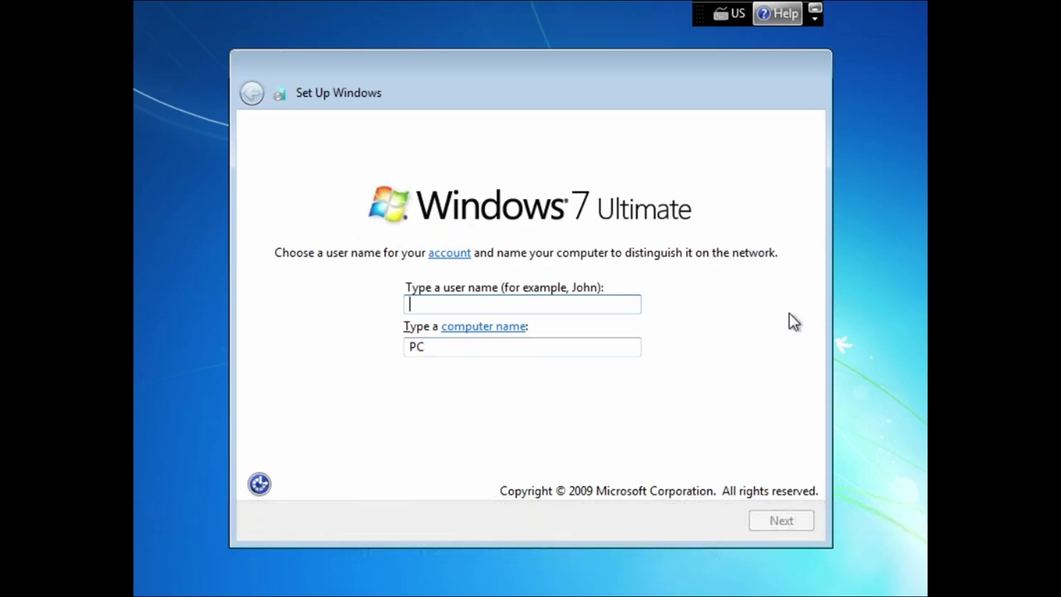
text(User)
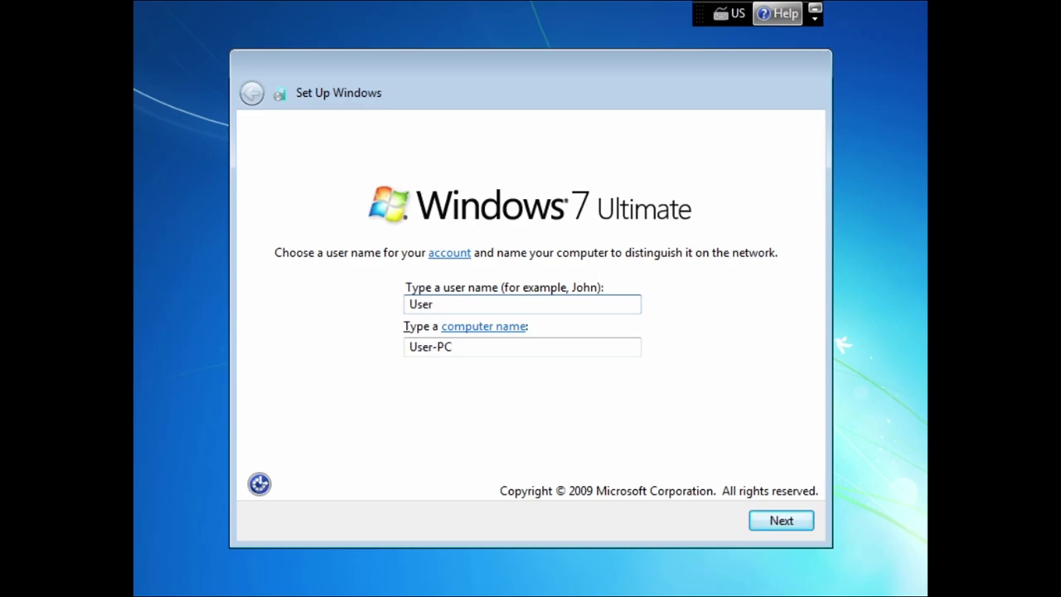
key(Return)
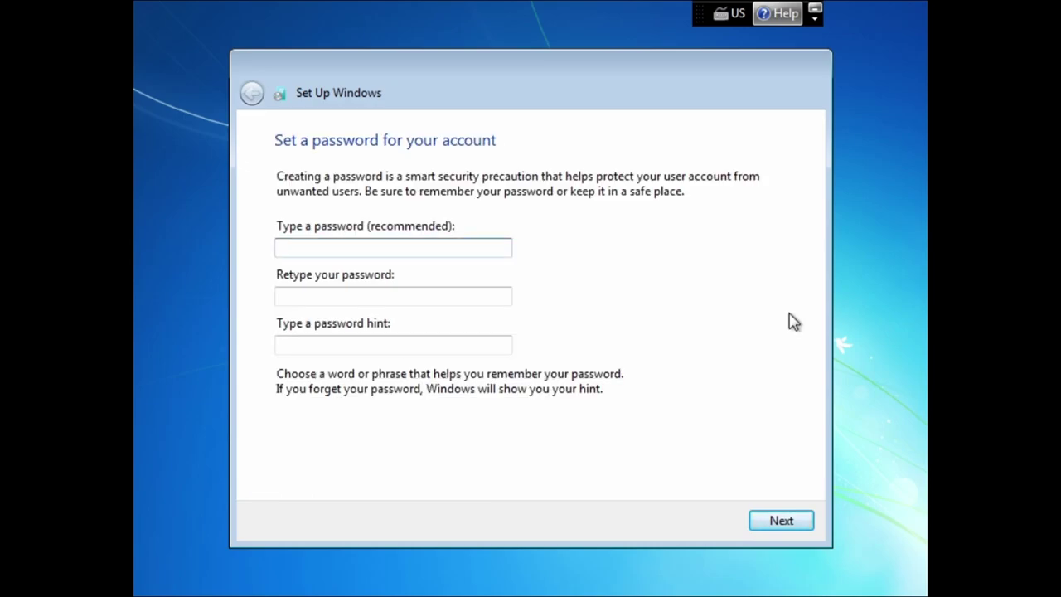
- Continue with a blank account password and choose Ask me later for the update and protection settings
click(814, 18)
click(301, 206)
click(779, 520)
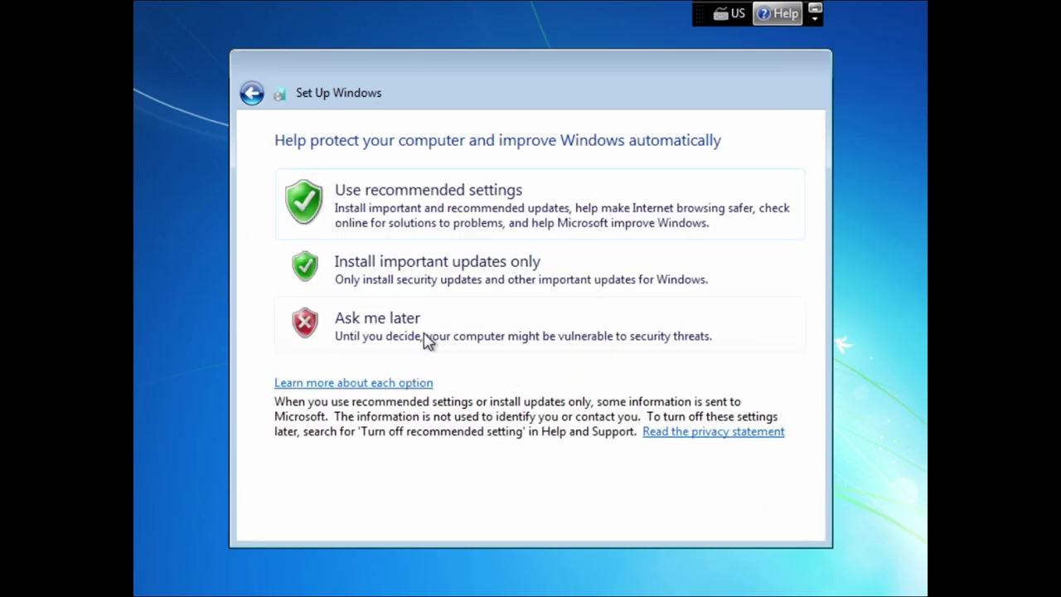
click(533, 335)
- Set the time zone to (UTC+07:00) Bangkok, Hanoi, Jakarta and choose Public network as the computer's location
click(599, 213)
scroll(601, 217, down, 6)
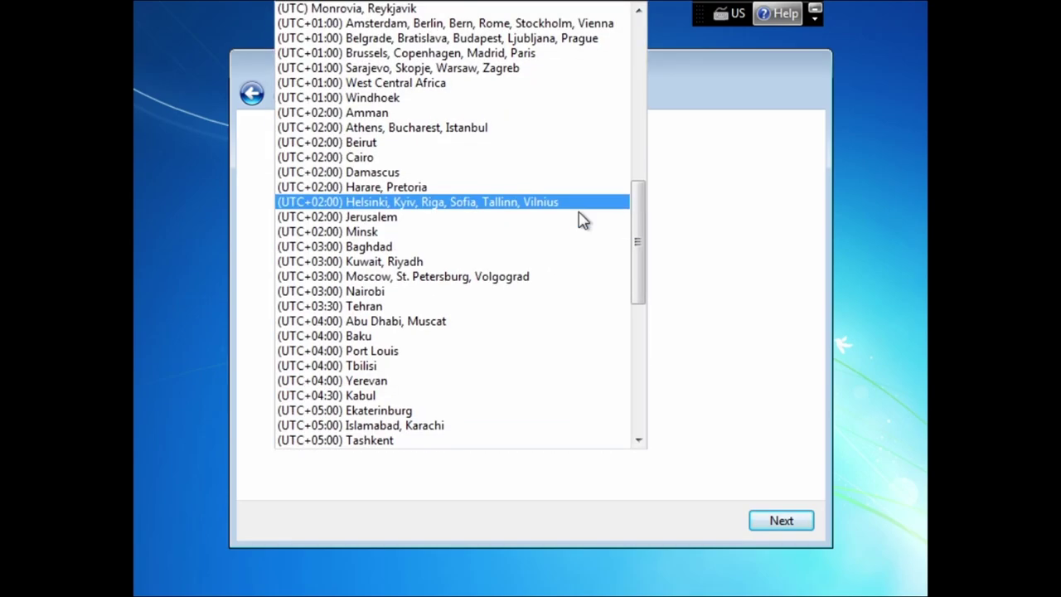
click(514, 308)
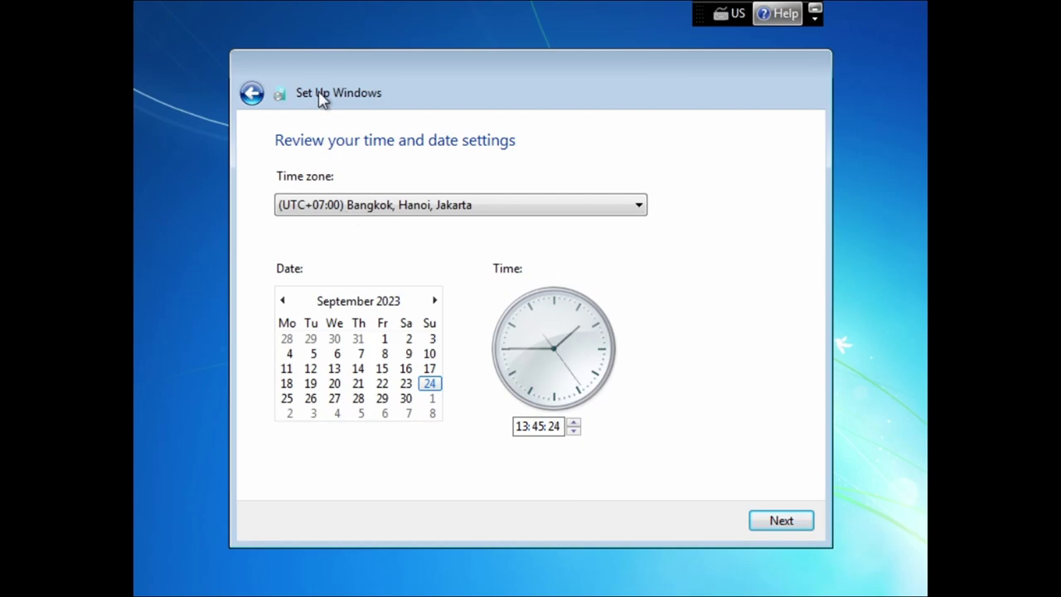
drag(323, 96, 316, 96)
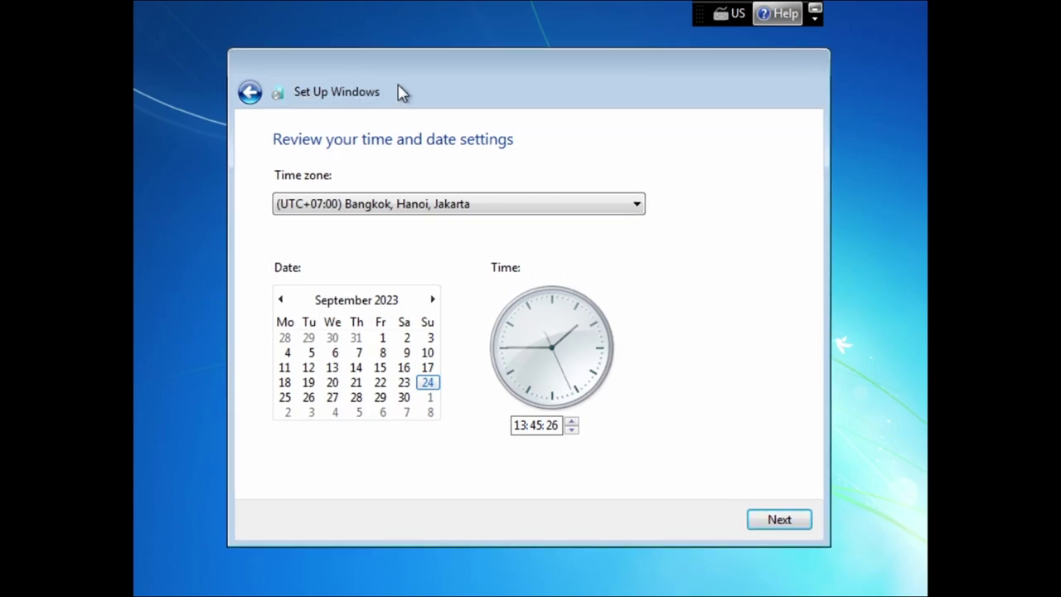
click(784, 520)
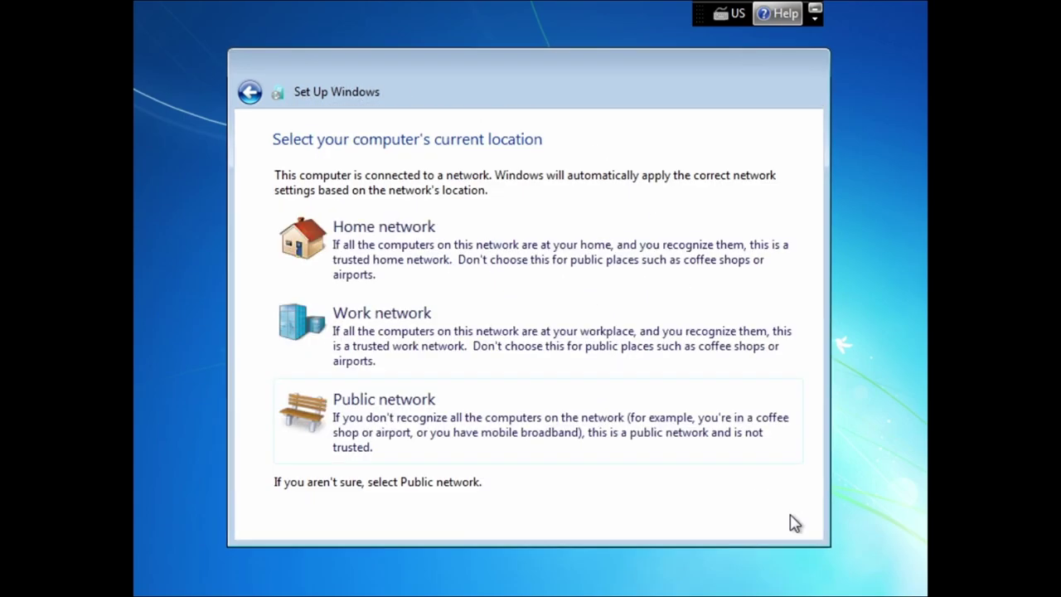
click(427, 423)
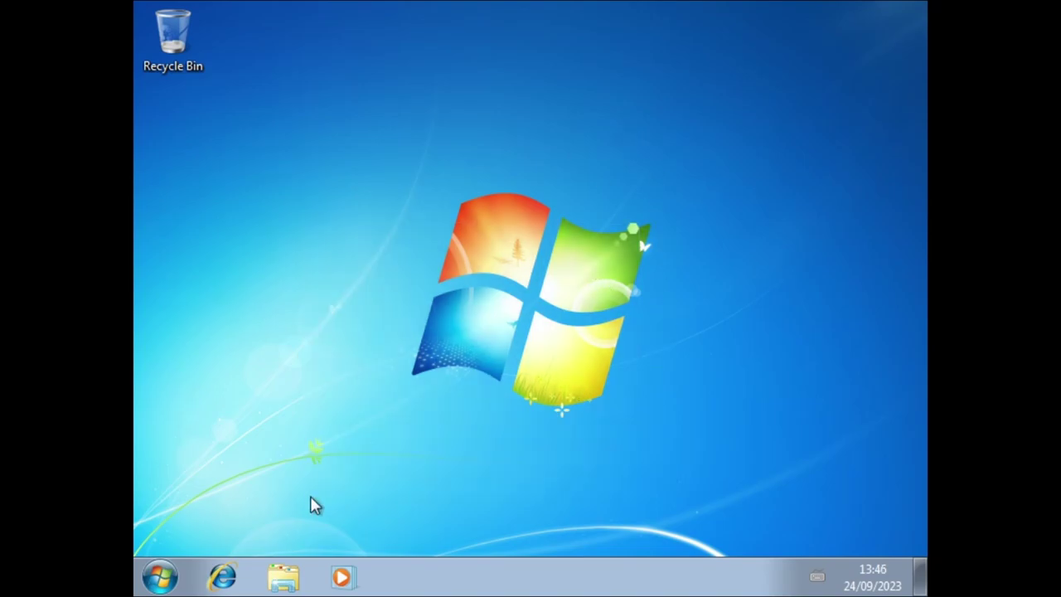
- Set the desktop's screen resolution to 1366 × 768 and keep the change
right_click(479, 157)
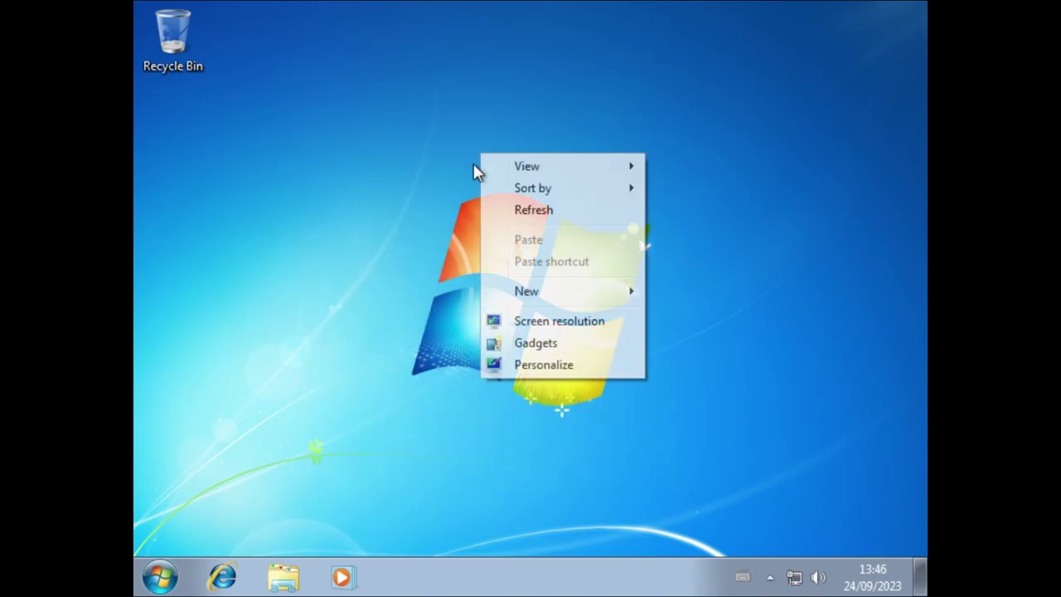
click(580, 323)
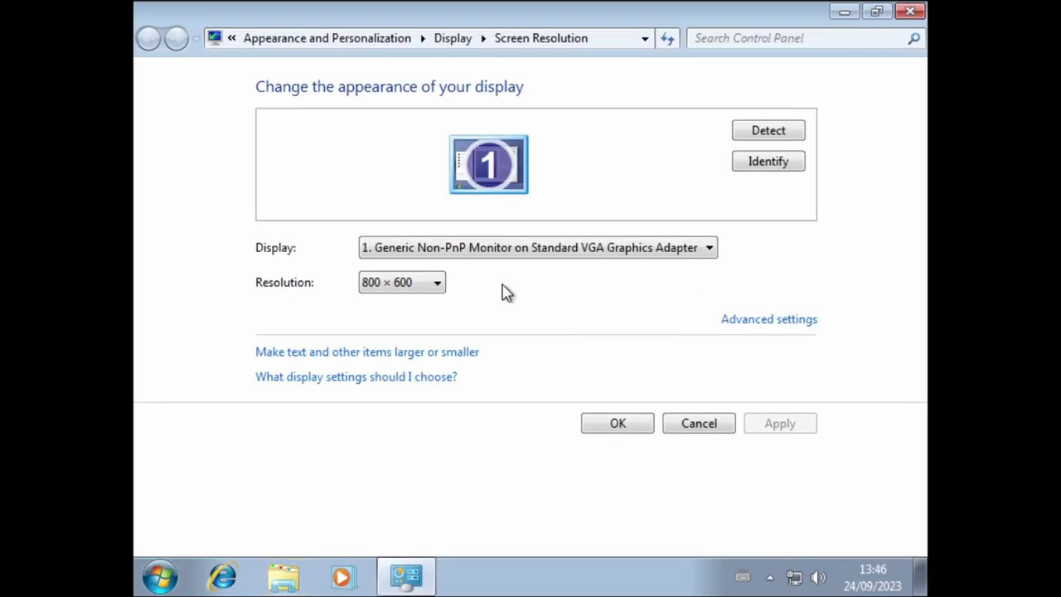
click(407, 283)
click(414, 406)
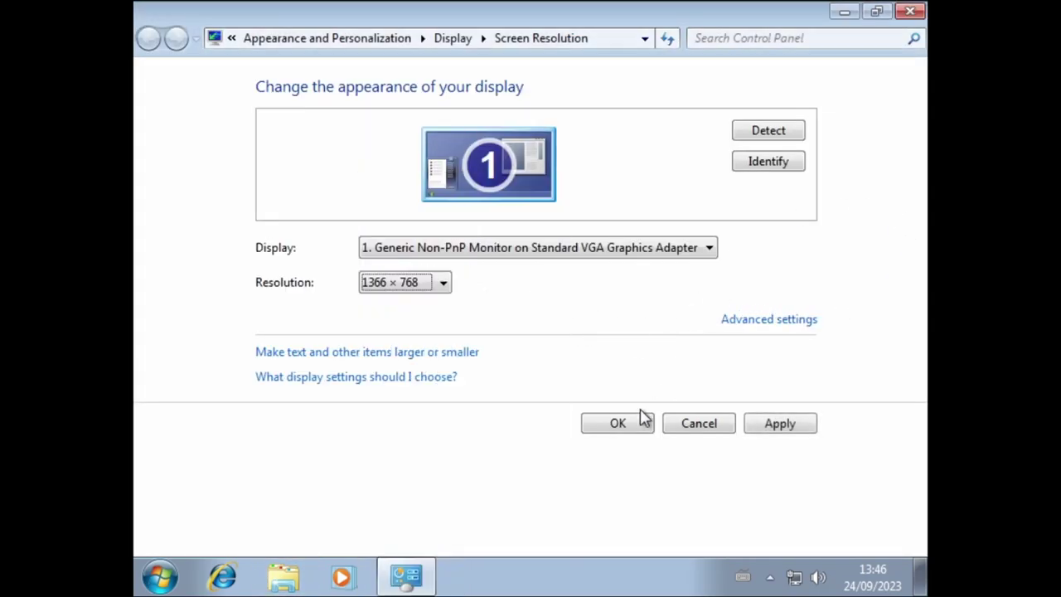
click(639, 421)
click(542, 278)
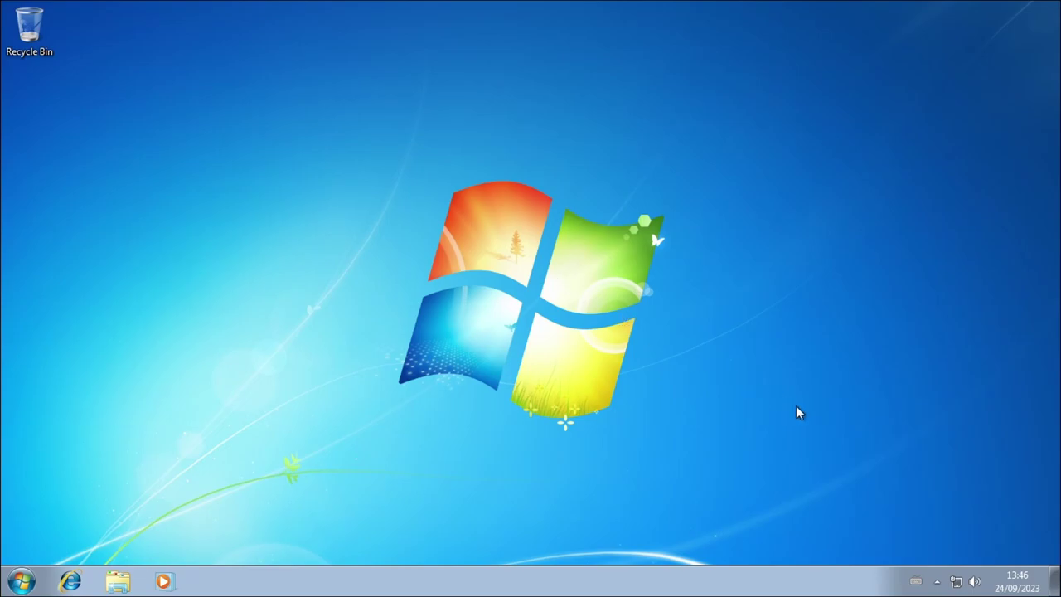
- Look over the list of all installed programs and open the computer's system properties
click(21, 581)
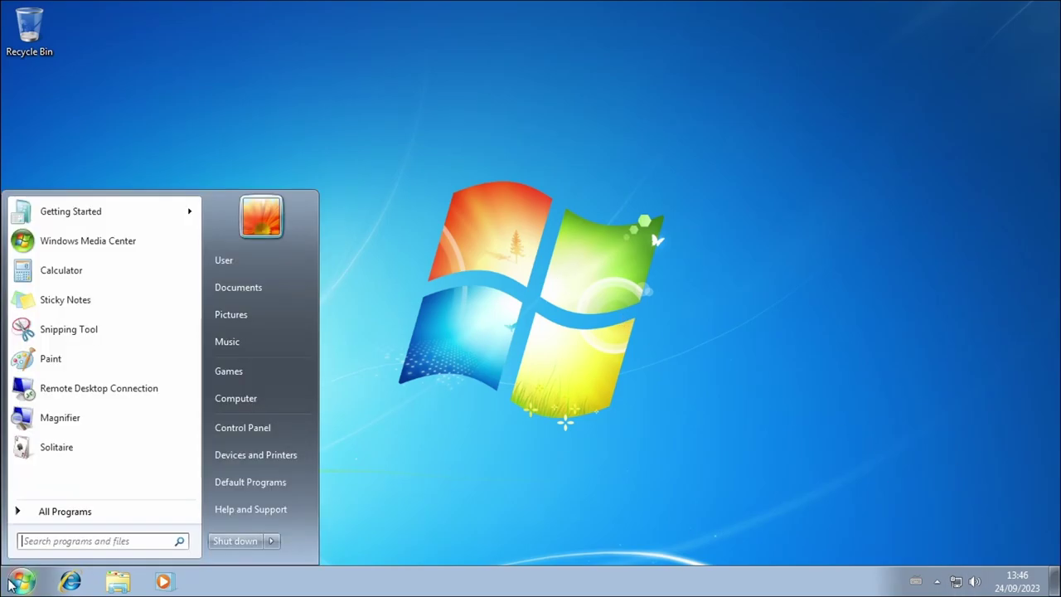
click(147, 508)
right_click(273, 400)
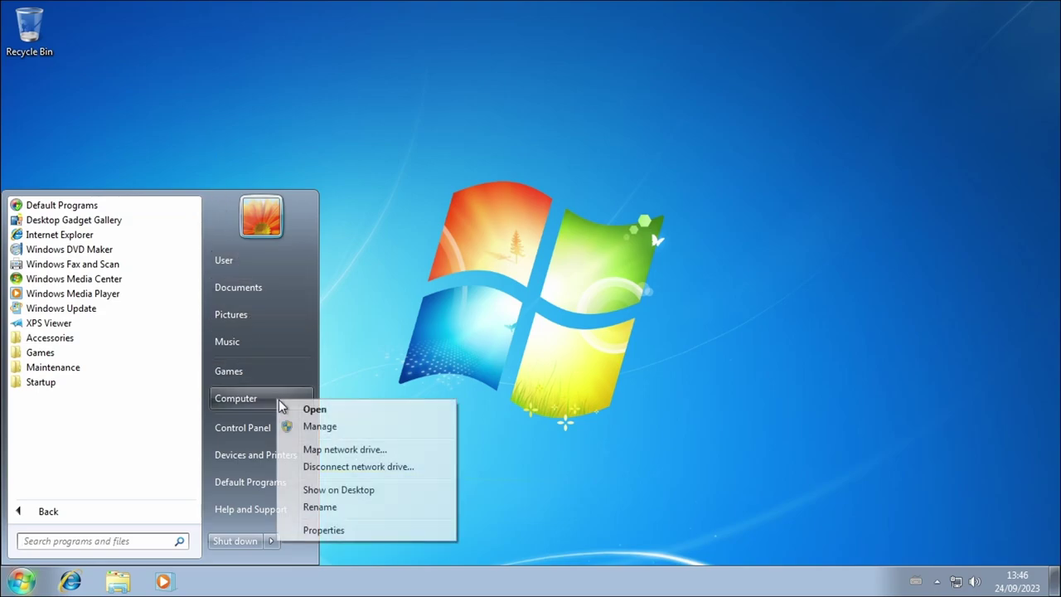
click(431, 530)
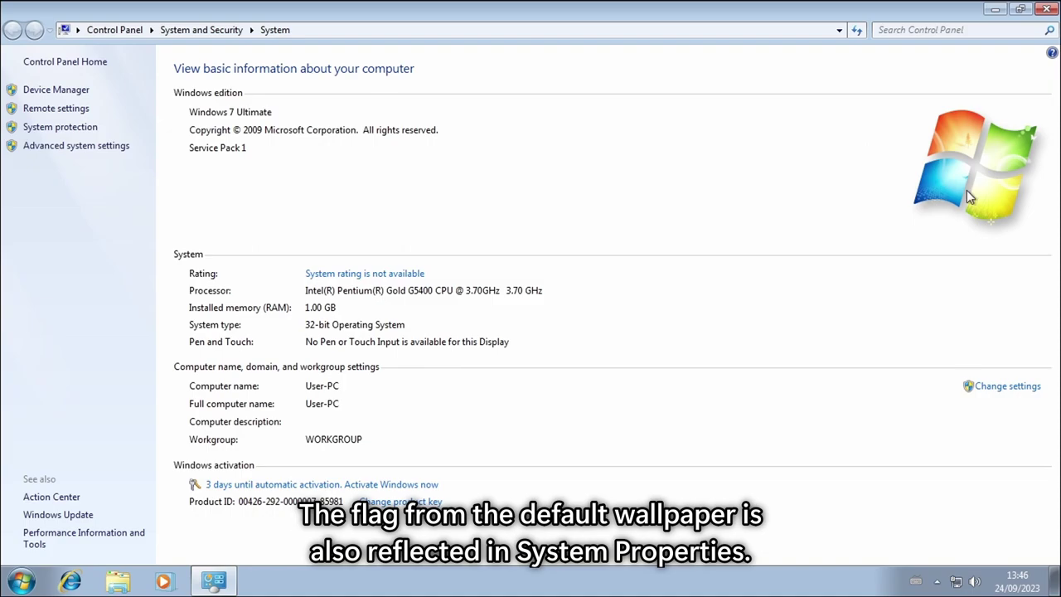
- Run winver and compare the Windows flag in About Windows with the one in the System window
drag(1007, 20, 925, 35)
key(super+r)
text(winver)
key(Return)
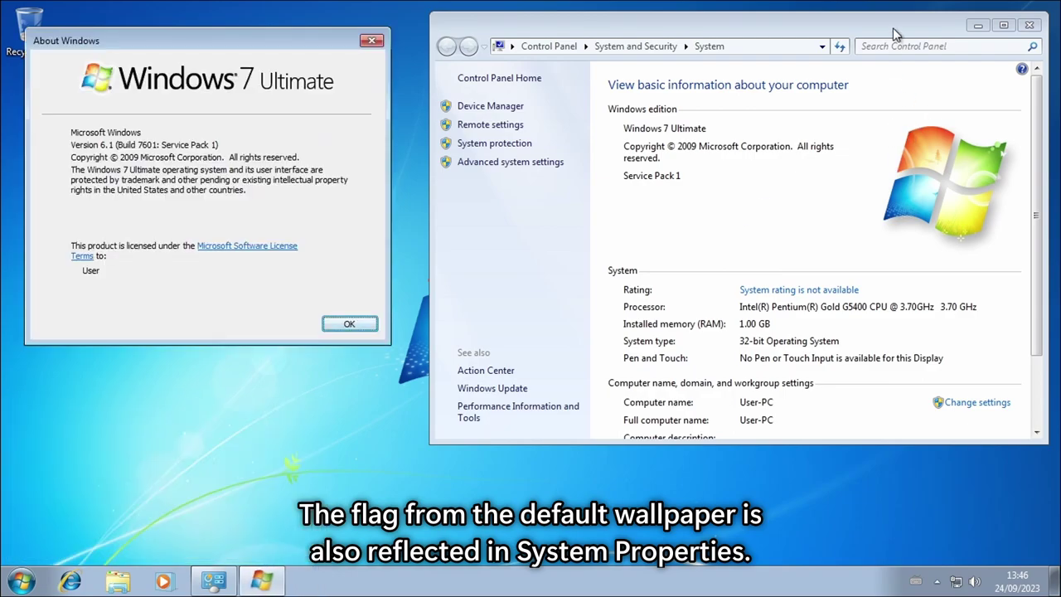
click(789, 213)
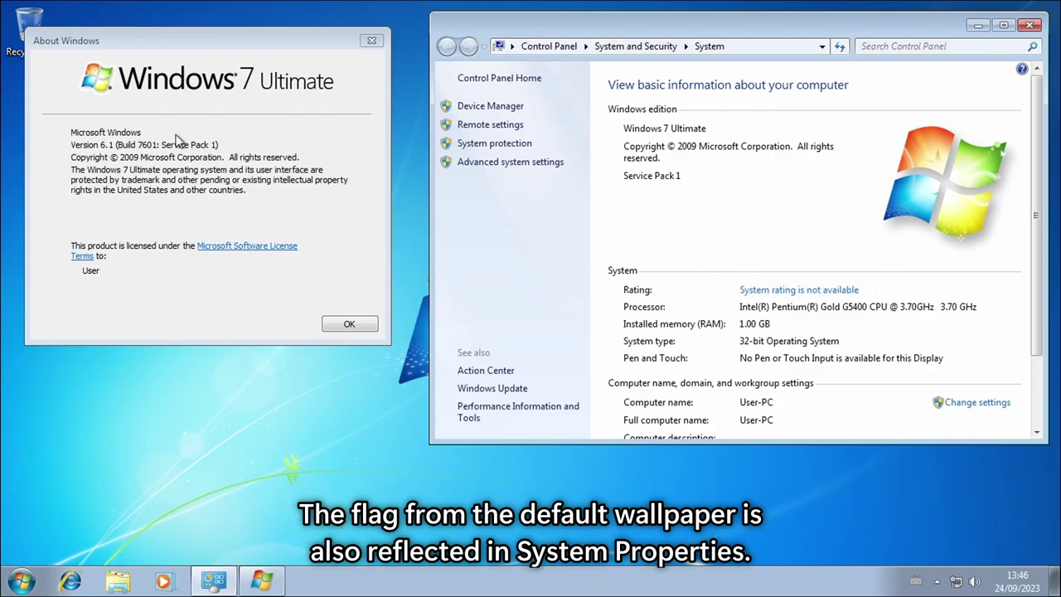
click(106, 80)
drag(607, 28, 332, 421)
drag(579, 413, 289, 280)
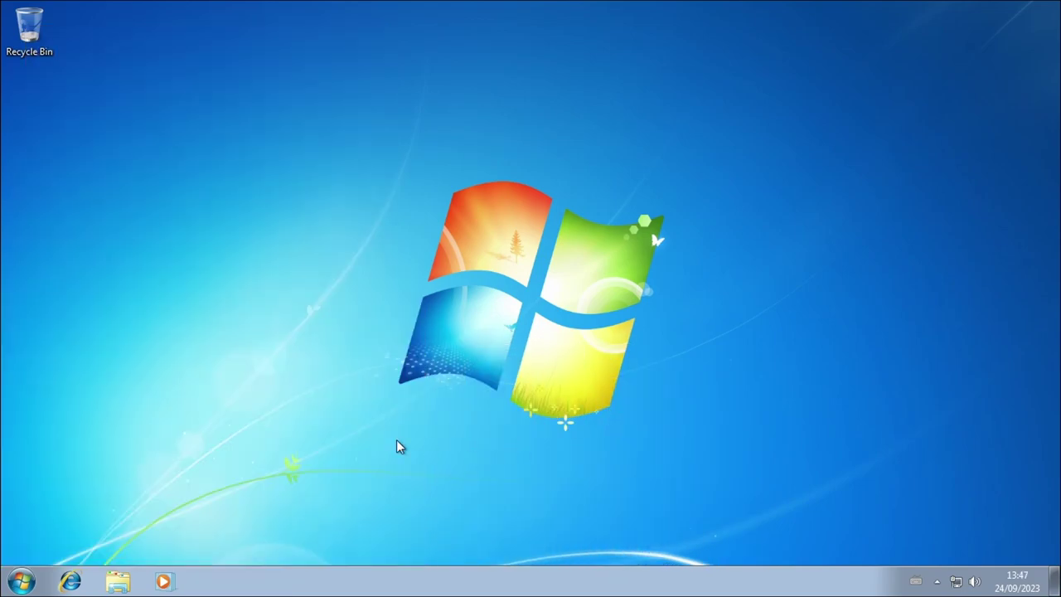
- Connect the VMware Tools installer CD to the Rectify7 virtual machine
mouse_move(289, 2)
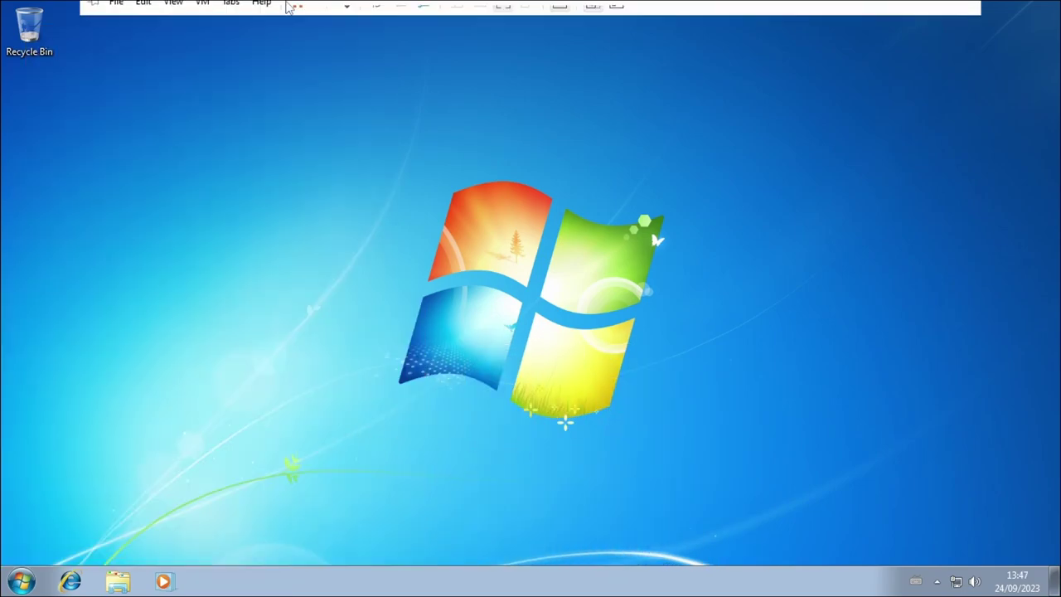
click(202, 33)
click(266, 208)
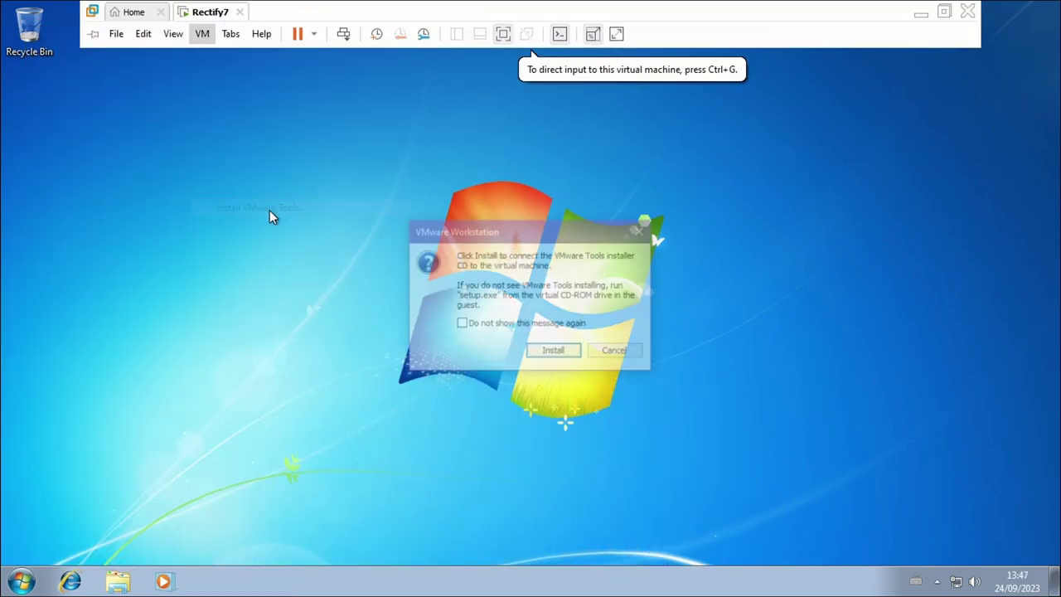
click(568, 357)
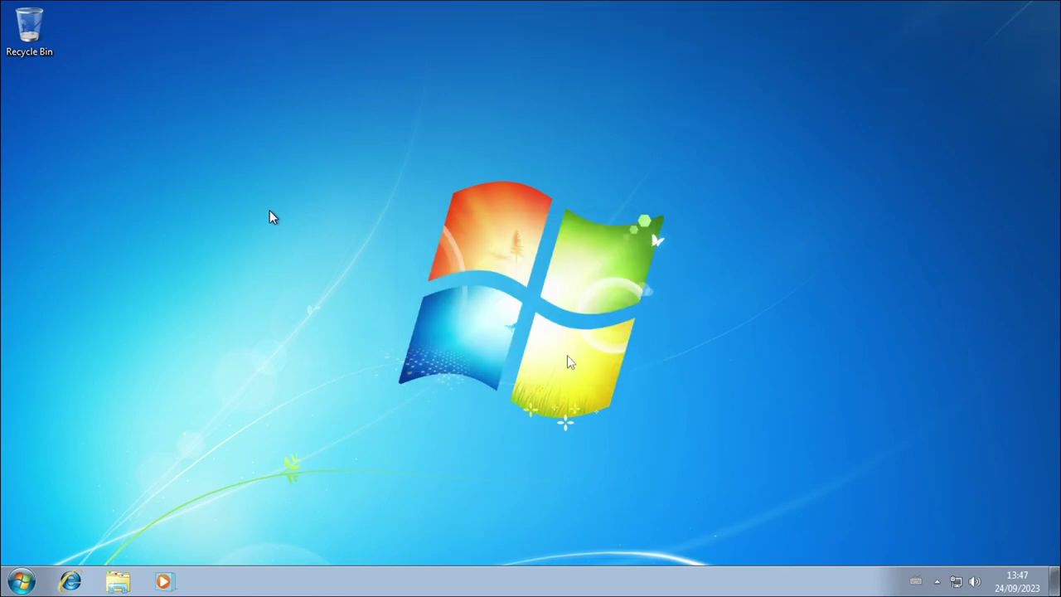
click(271, 218)
- Open a file explorer window and raise the system volume to the maximum
key(super+e)
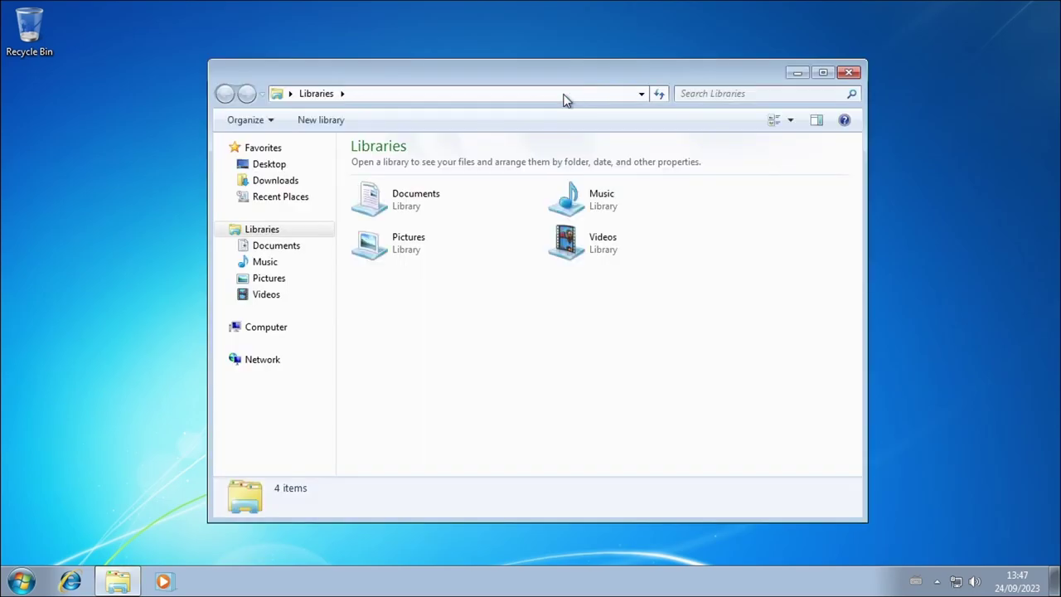
click(955, 581)
click(966, 583)
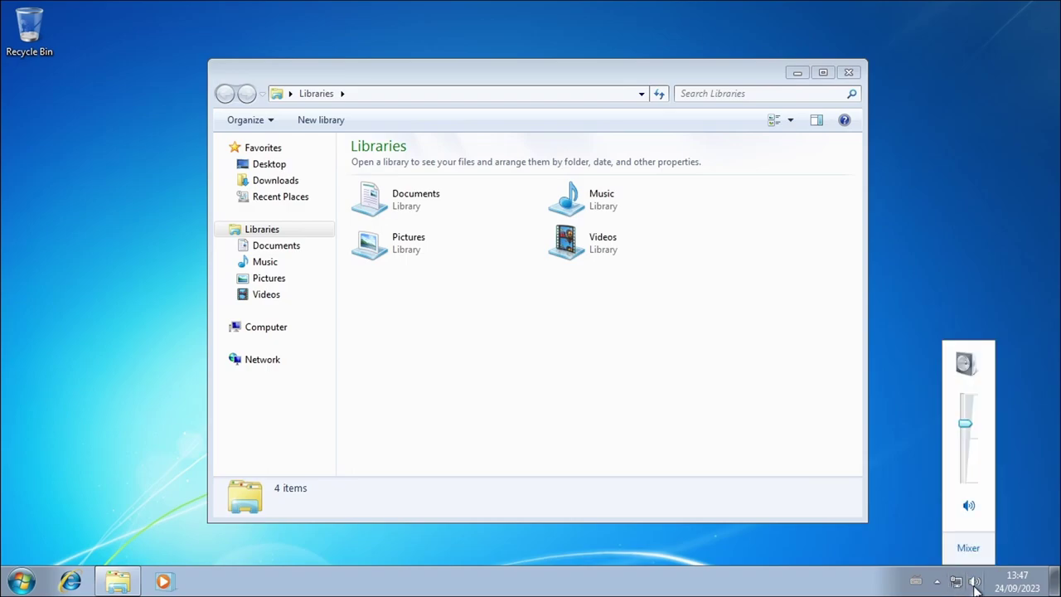
drag(966, 431, 989, 152)
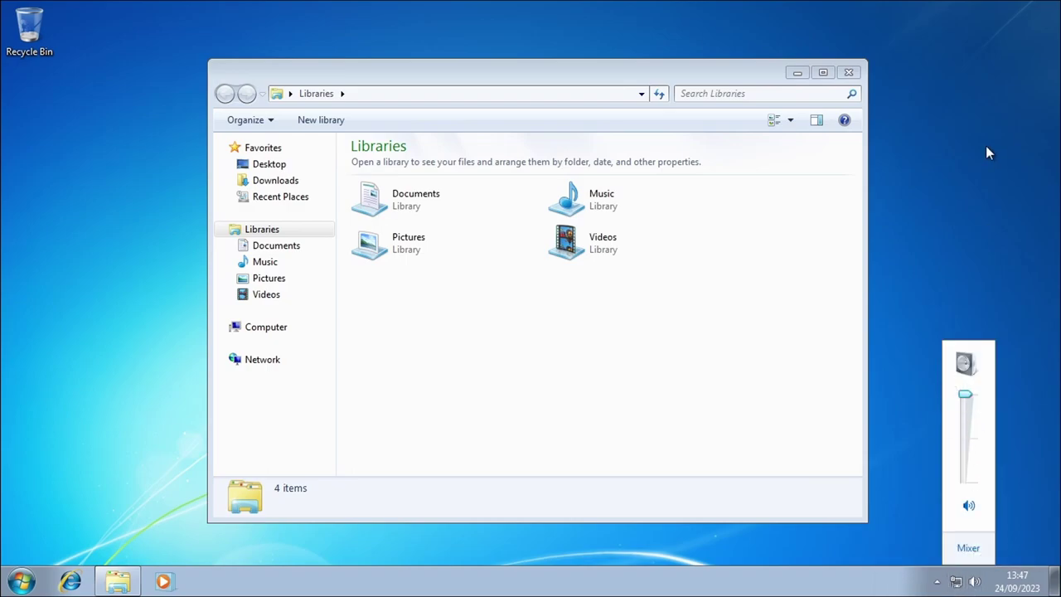
click(414, 463)
- Run the VMware Tools installer from DVD Drive (D:) and allow it to make changes to the computer
click(310, 327)
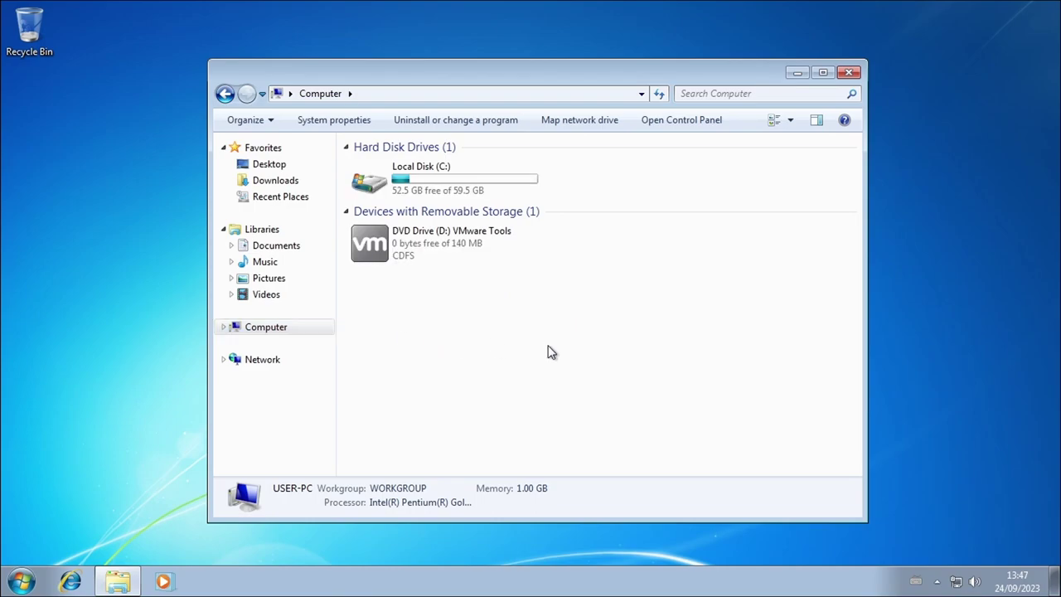
click(419, 257)
double_click(419, 257)
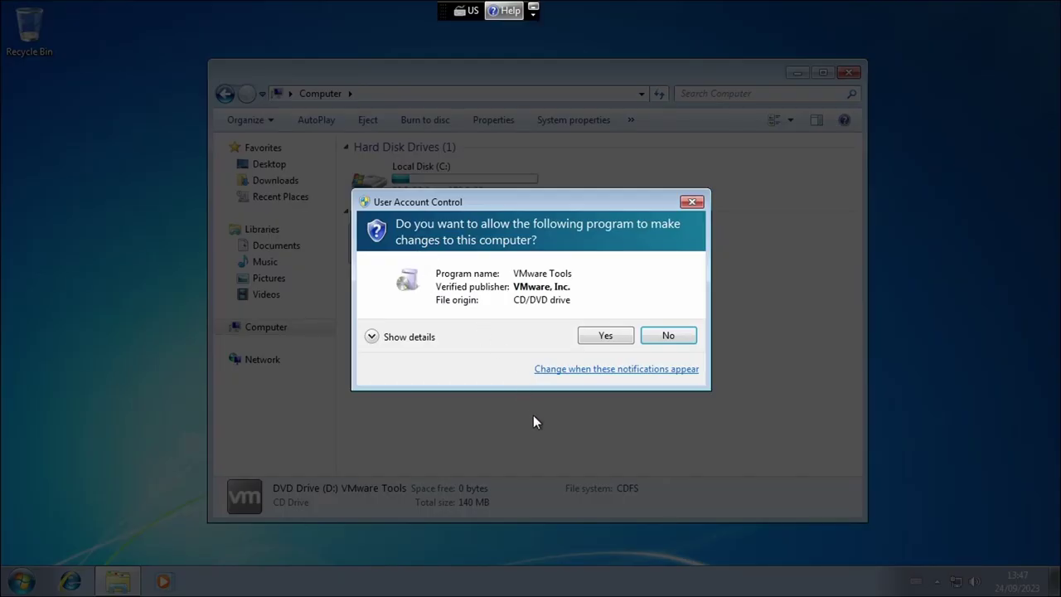
click(609, 342)
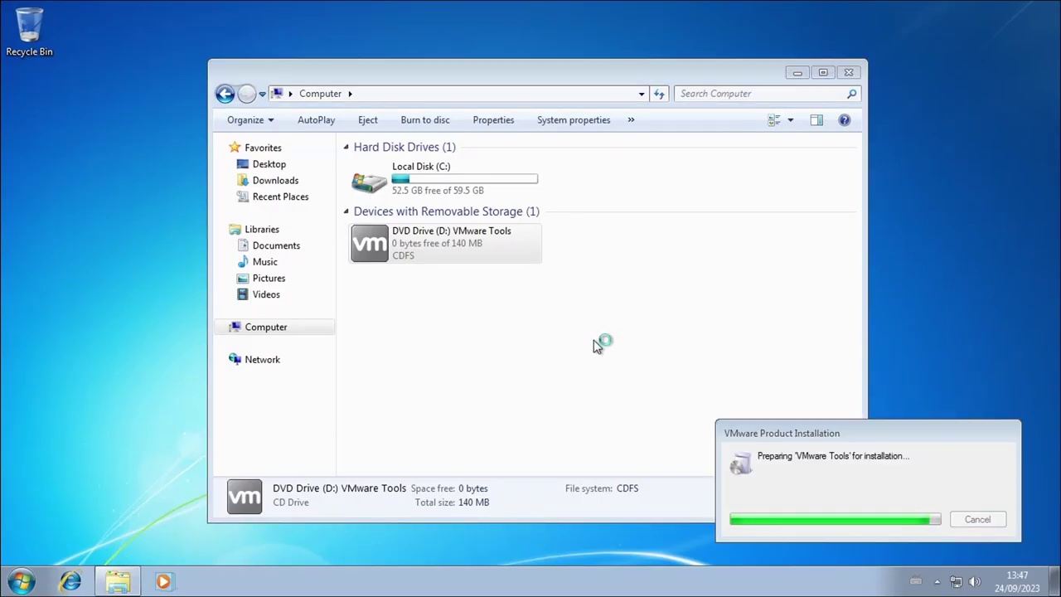
- Open the system sound settings, test the Asterisk event's sound and check the recording devices
right_click(975, 582)
click(979, 549)
click(214, 332)
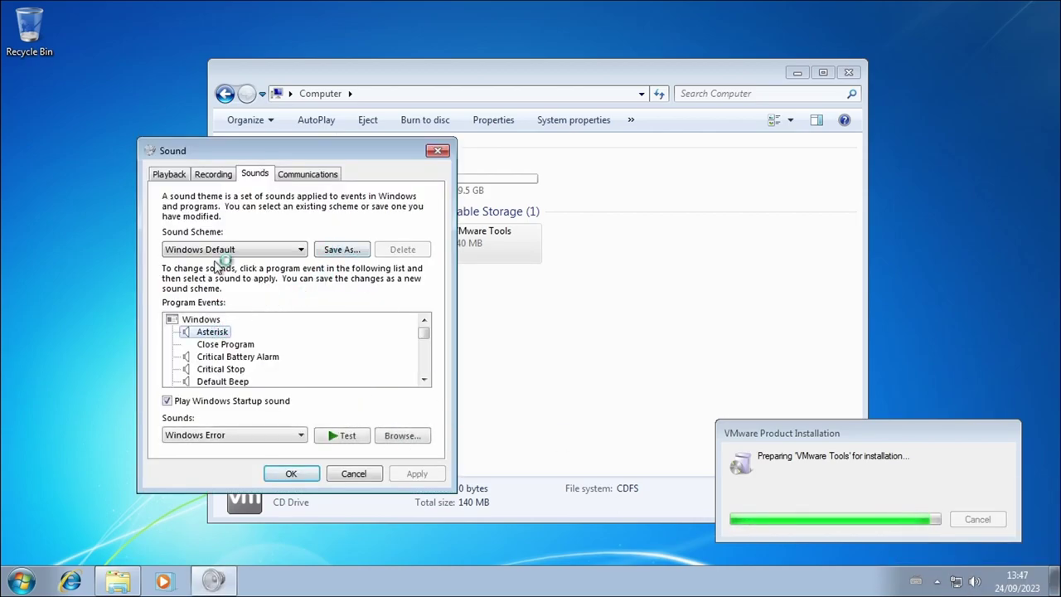
click(169, 174)
click(255, 174)
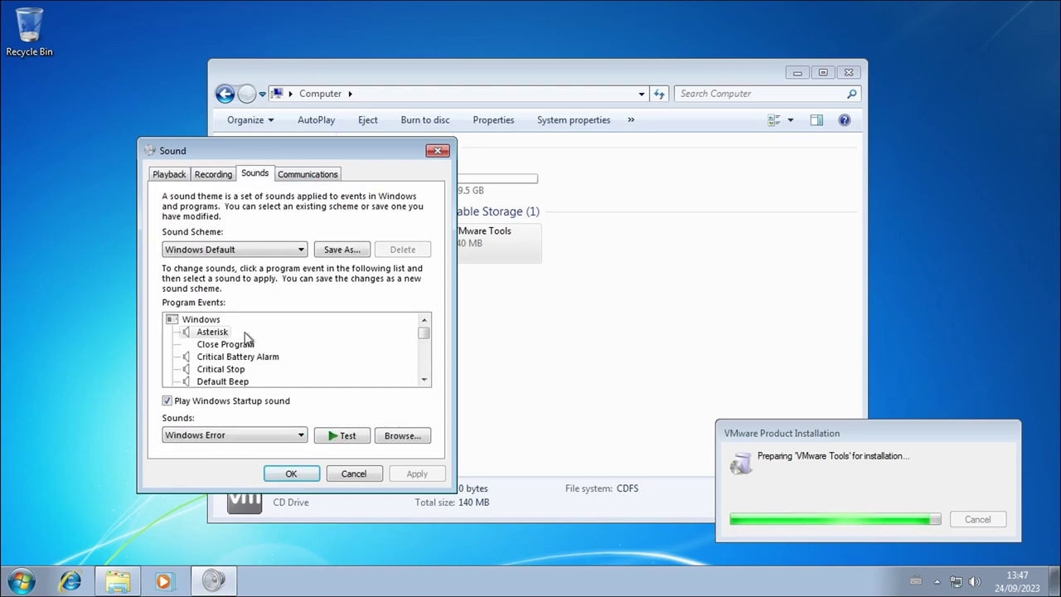
click(348, 436)
click(214, 174)
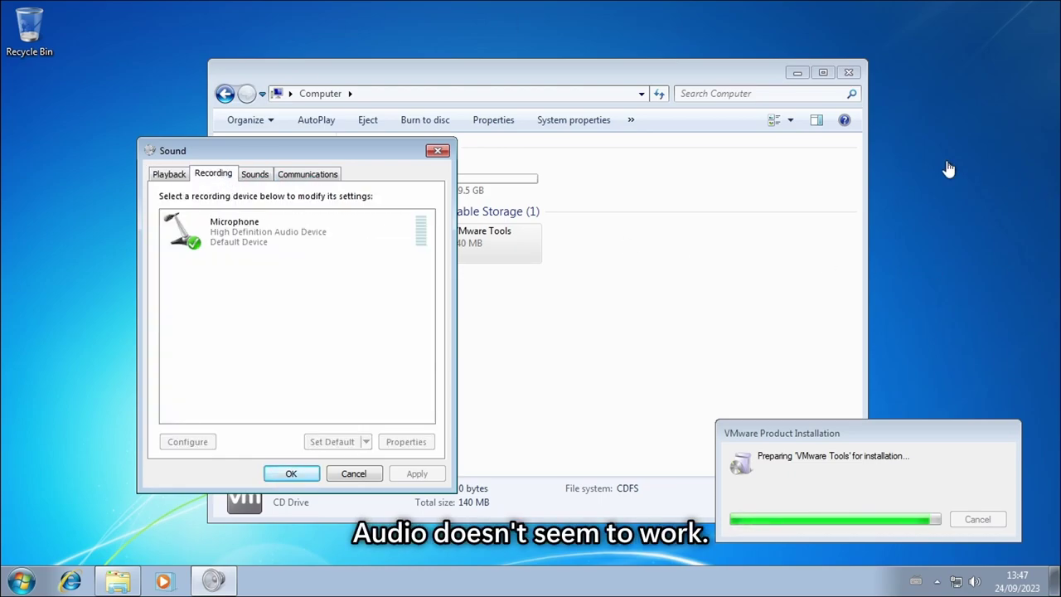
click(248, 192)
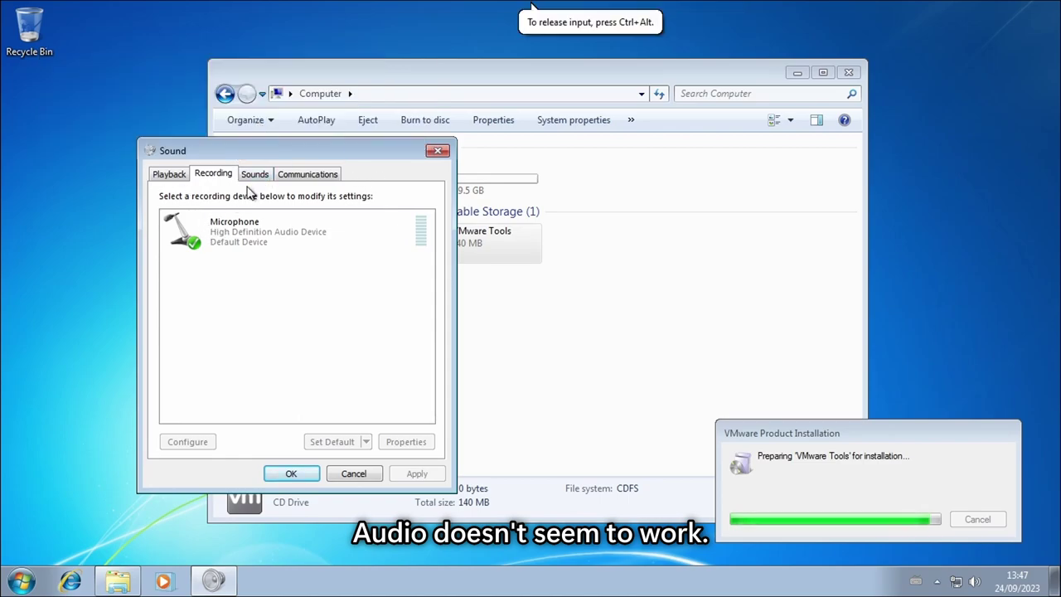
- Dismiss the AutoPlay window for the VMware Tools disc and return to the Sound dialog
click(117, 580)
click(109, 541)
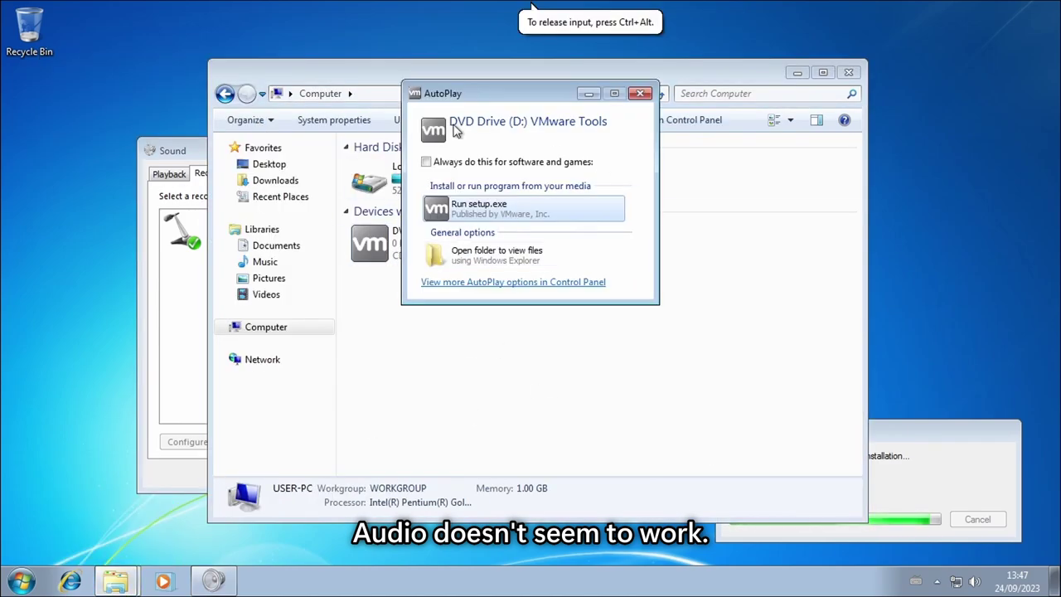
click(640, 93)
click(185, 372)
- Check the volume level, play a test tone on the Speakers device and close the Sound and Computer windows
click(975, 581)
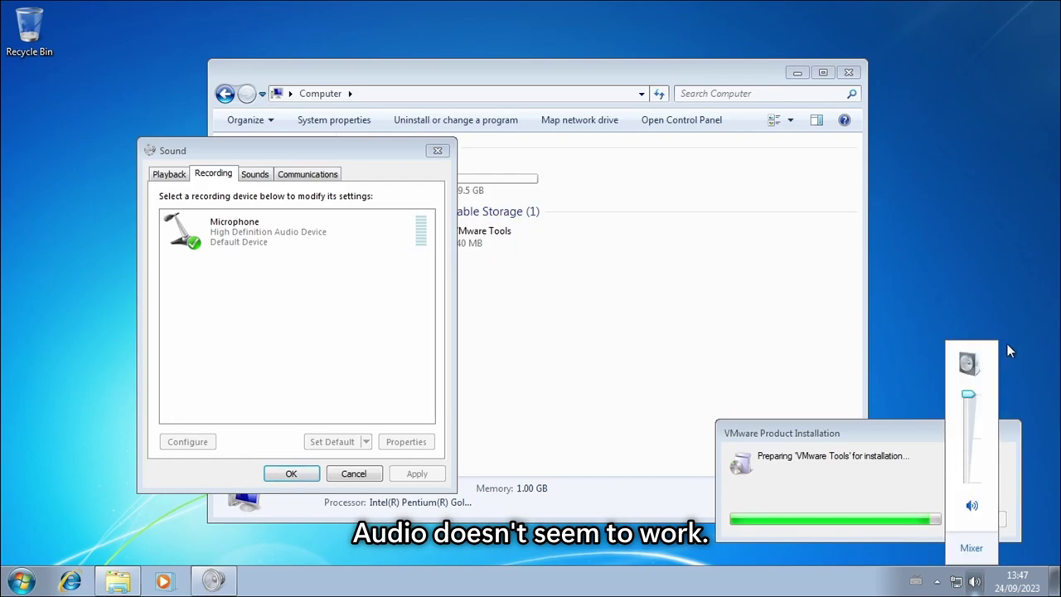
click(169, 175)
right_click(221, 238)
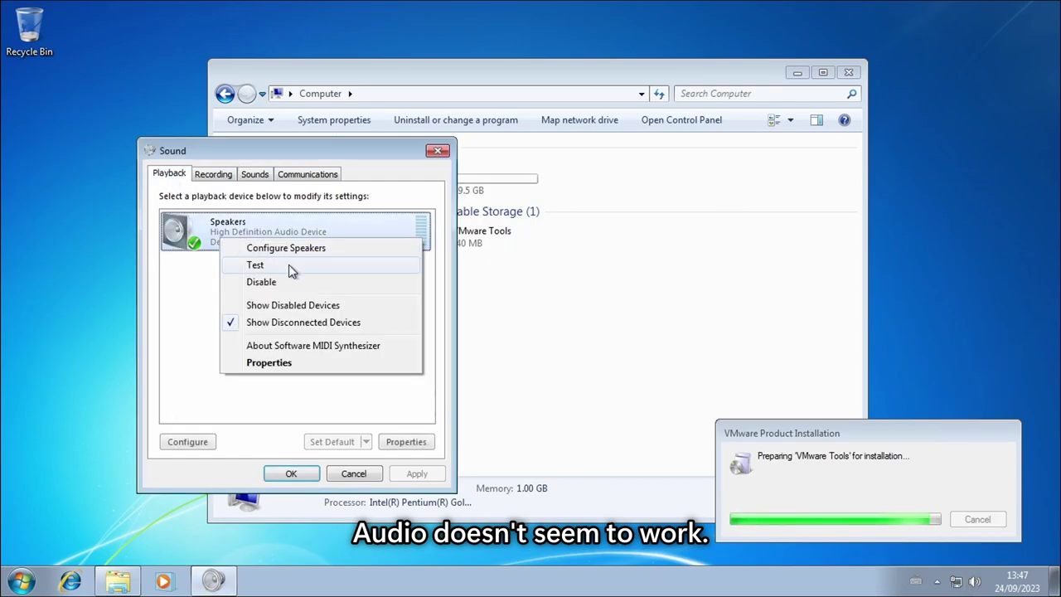
click(256, 265)
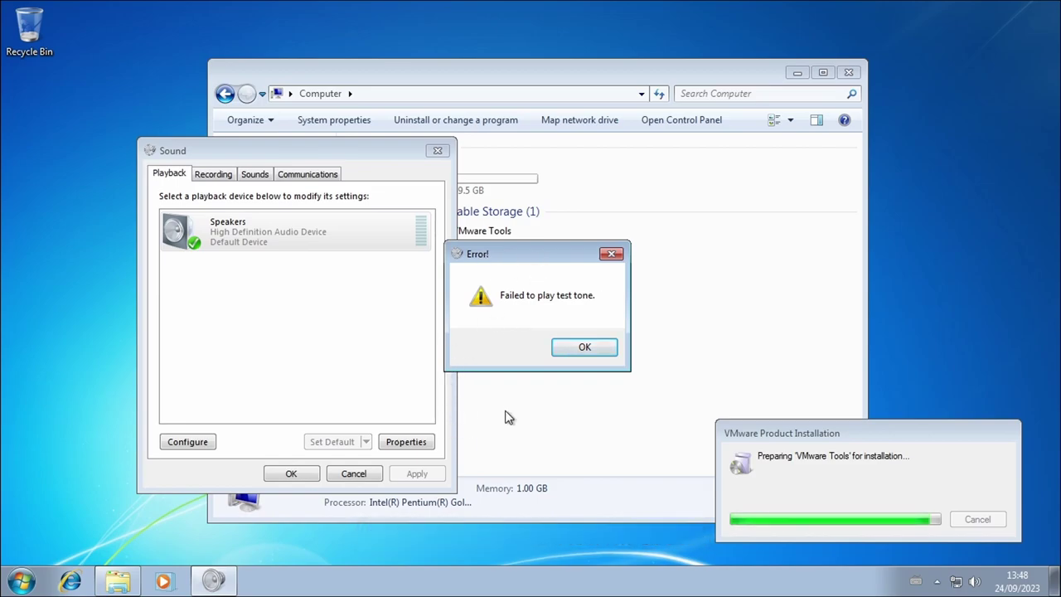
click(608, 356)
key(alt+F4)
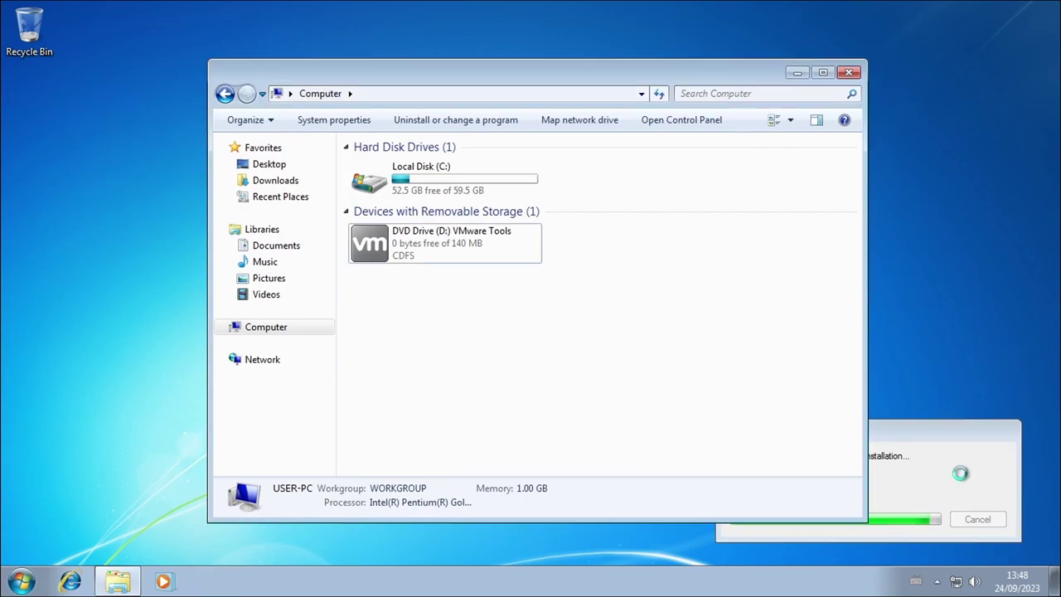
key(alt+F4)
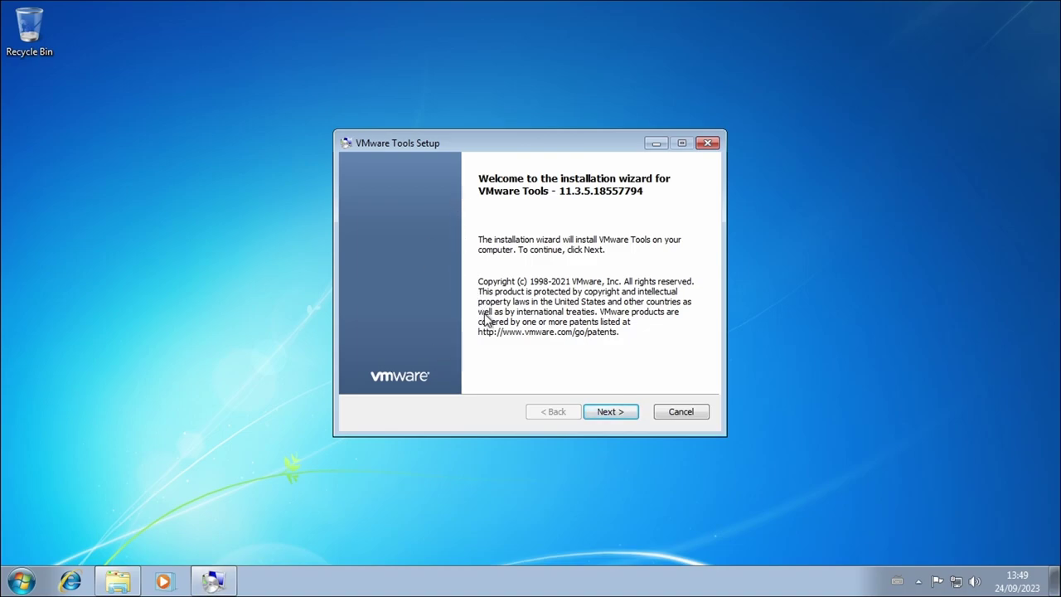
- Start the VMware Tools installation with the Complete setup type
click(609, 412)
click(389, 287)
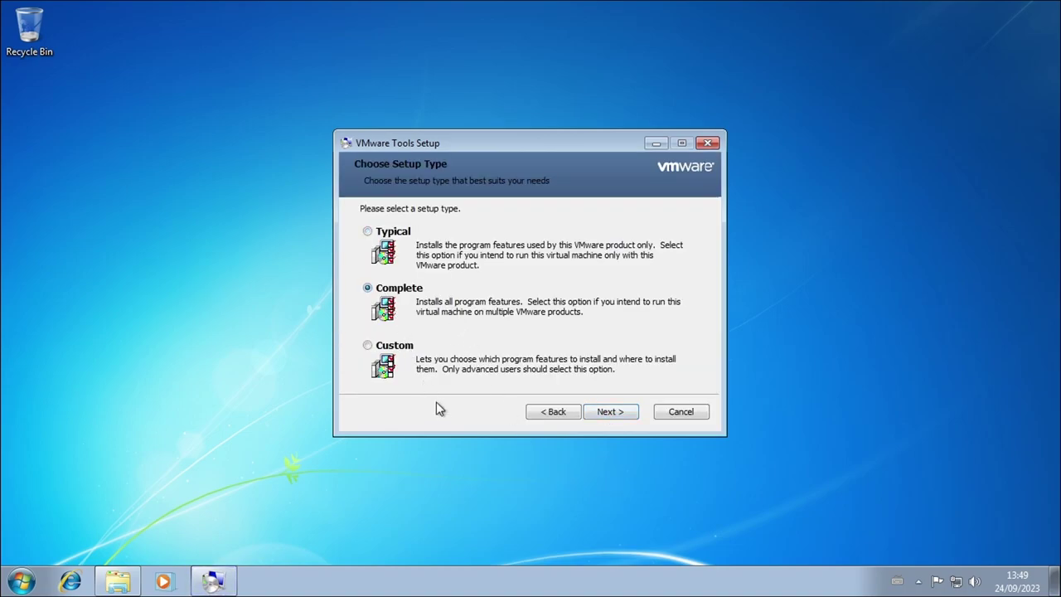
click(625, 419)
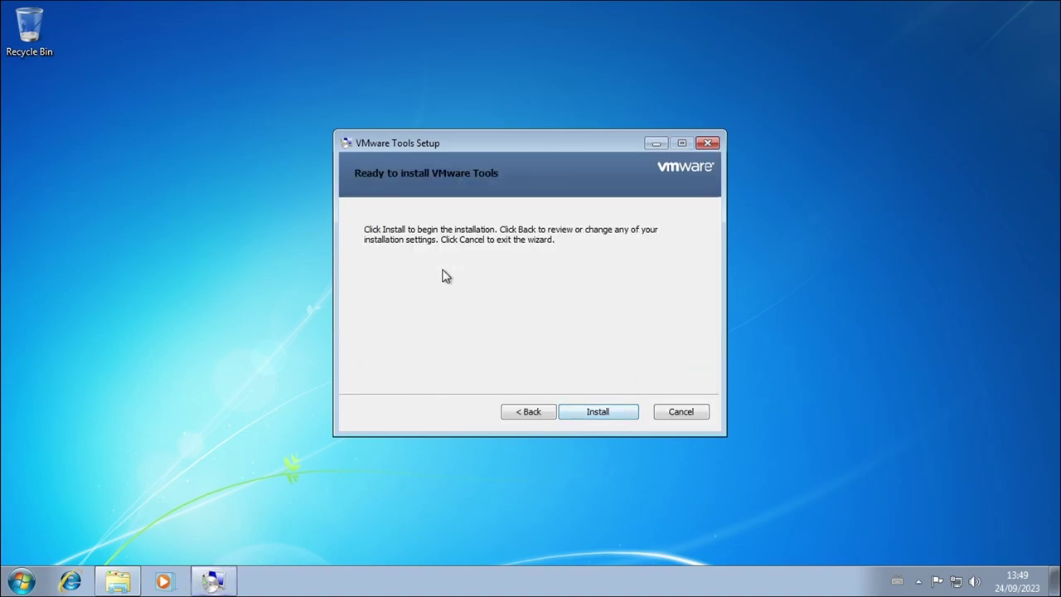
click(627, 415)
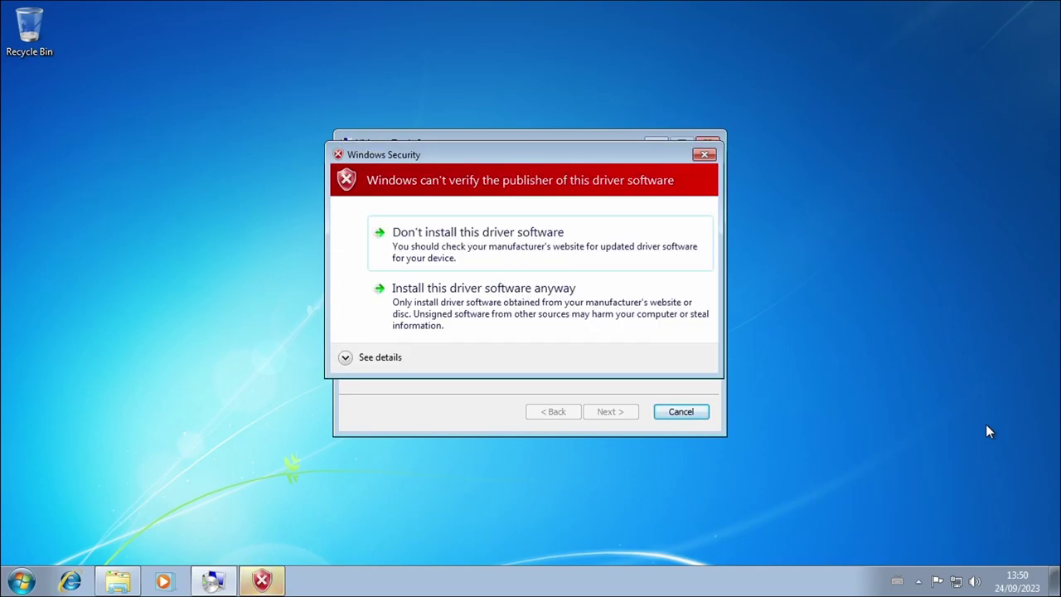
- Install the unverified driver software anyway and retry starting the VMware Alias Manager and Ticket Service
click(692, 354)
click(545, 320)
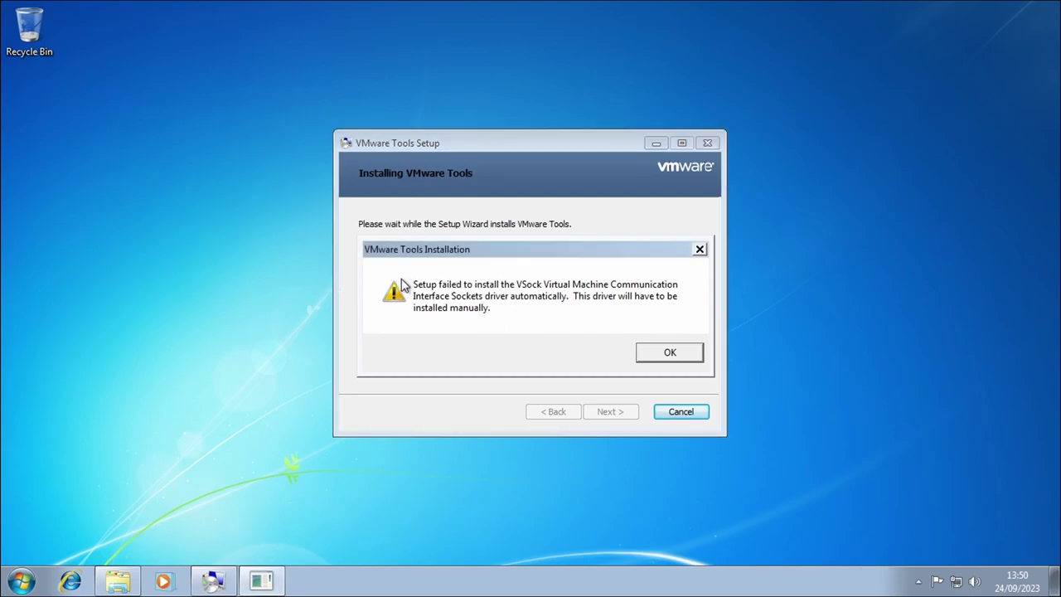
click(669, 354)
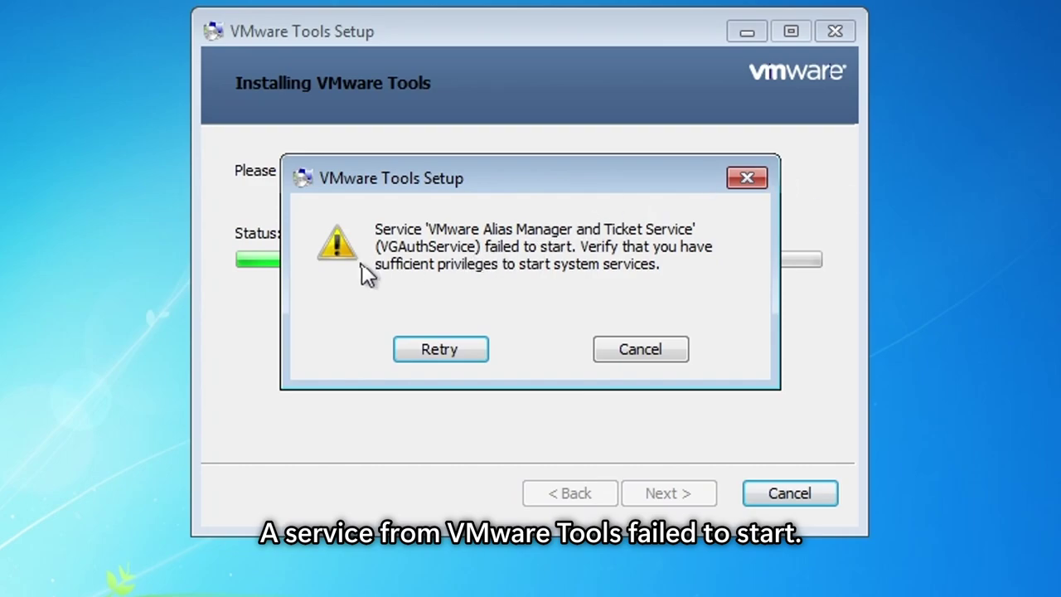
click(439, 348)
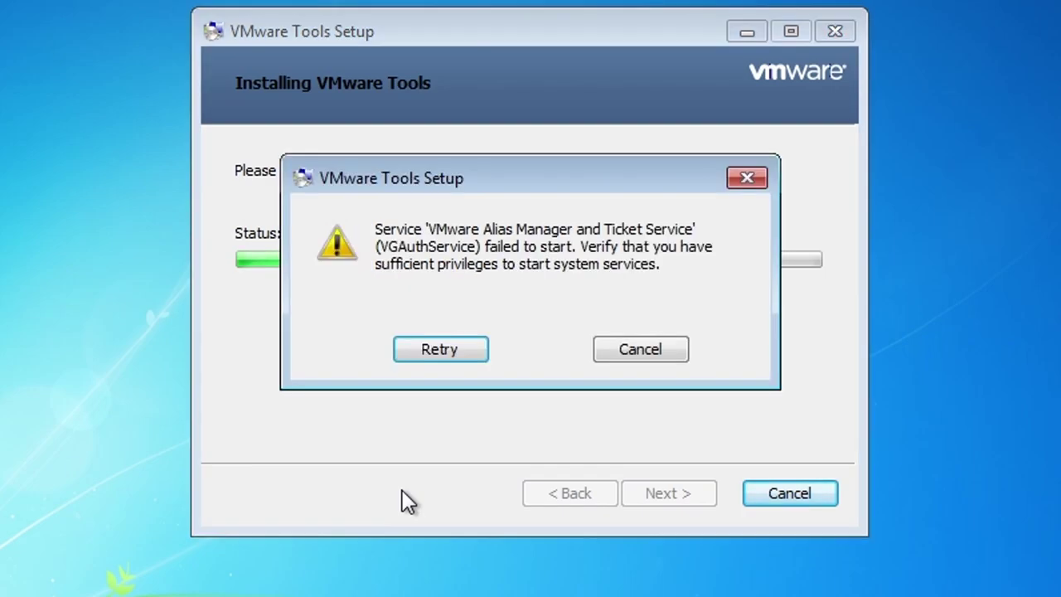
- Retry starting the VMware Alias Manager and Ticket Service, and cancel the VMware Tools installation
key(Return)
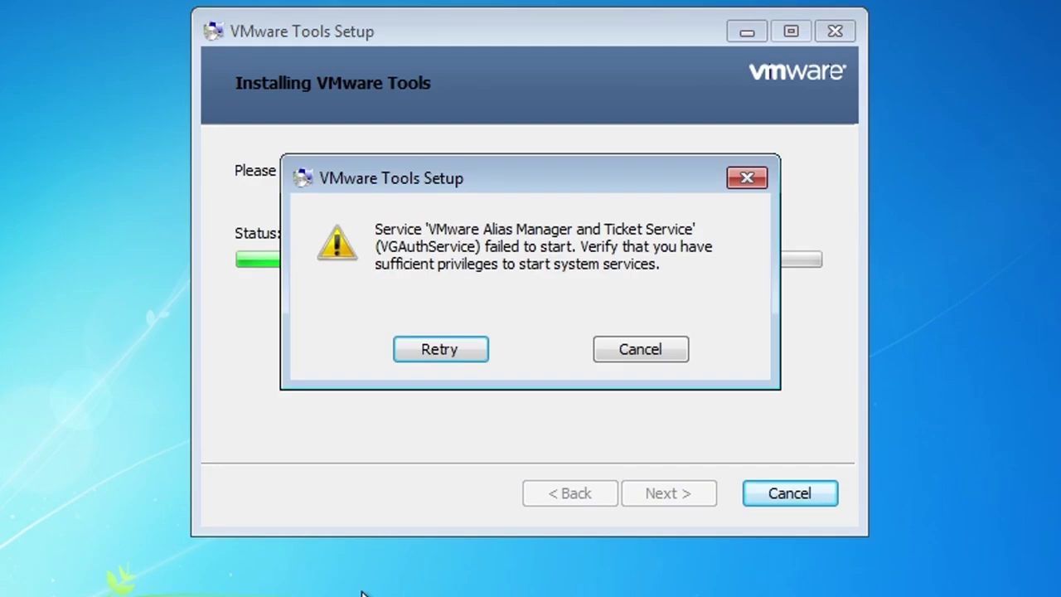
key(Return)
click(646, 350)
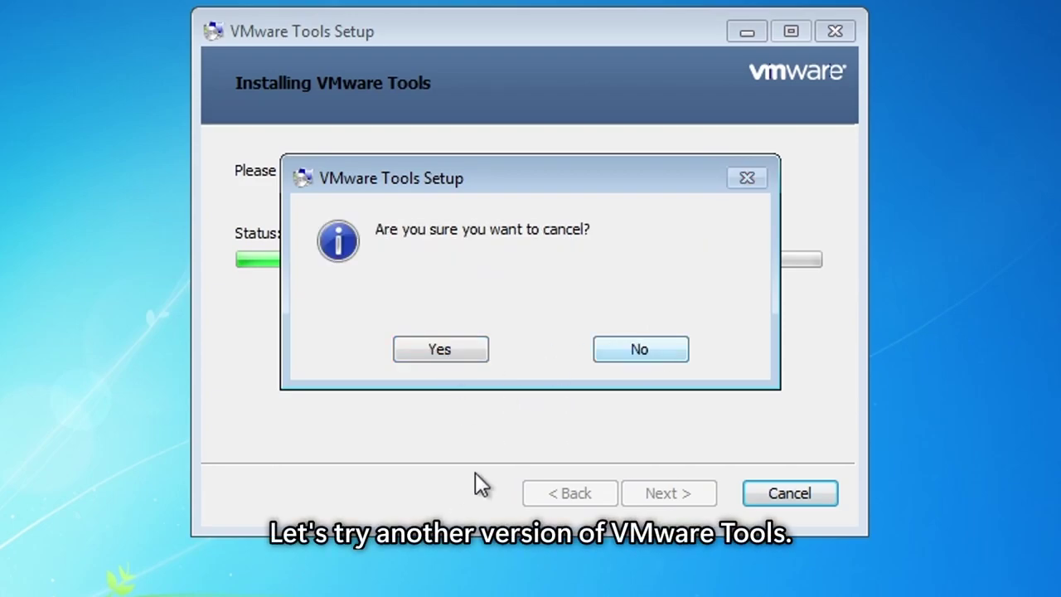
click(448, 352)
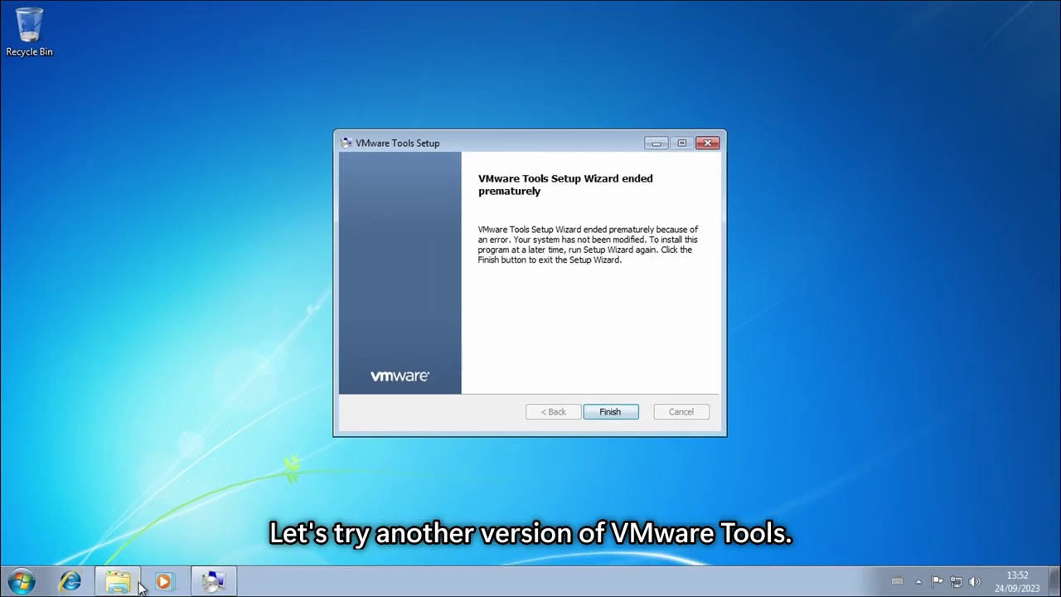
- Open the VMware Tools disc from a new Explorer window and show the properties of its setup application
right_click(140, 586)
click(199, 392)
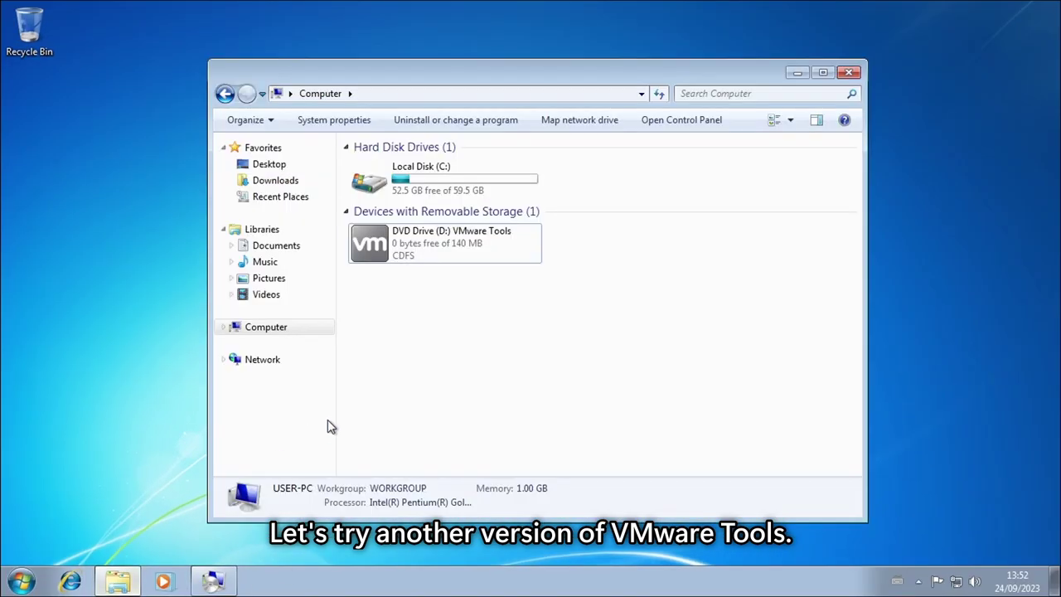
right_click(461, 241)
click(509, 286)
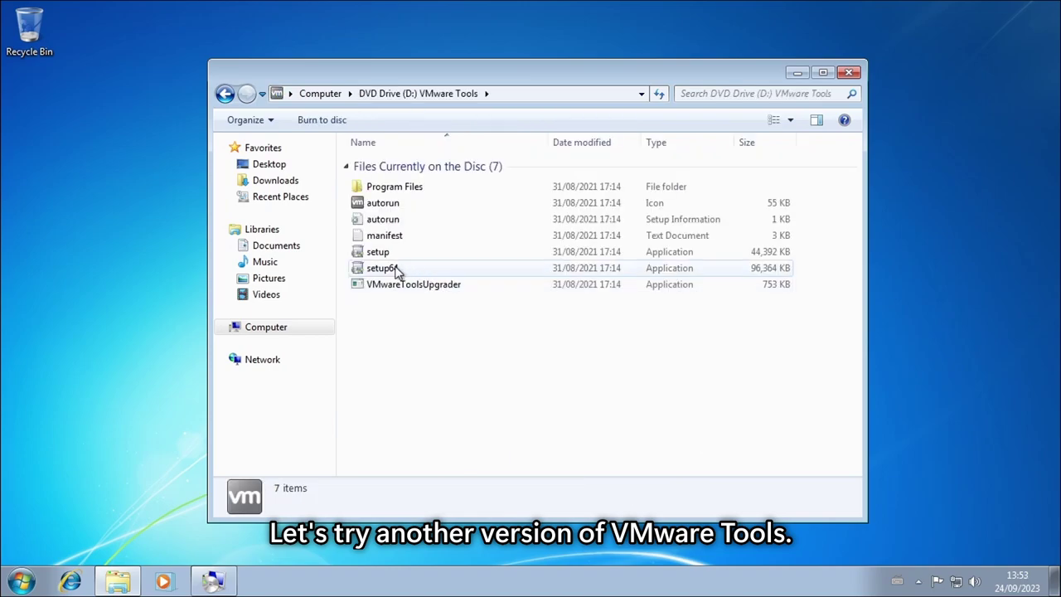
right_click(375, 252)
click(418, 389)
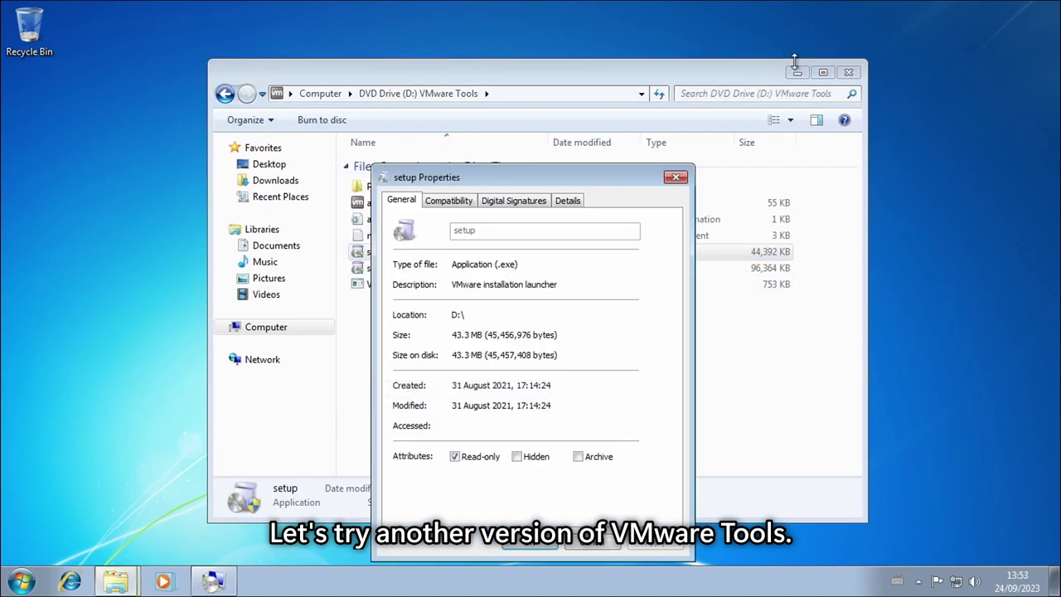
- Place the setup properties beside the ended VMware Tools wizard and examine the file's version details
key(Escape)
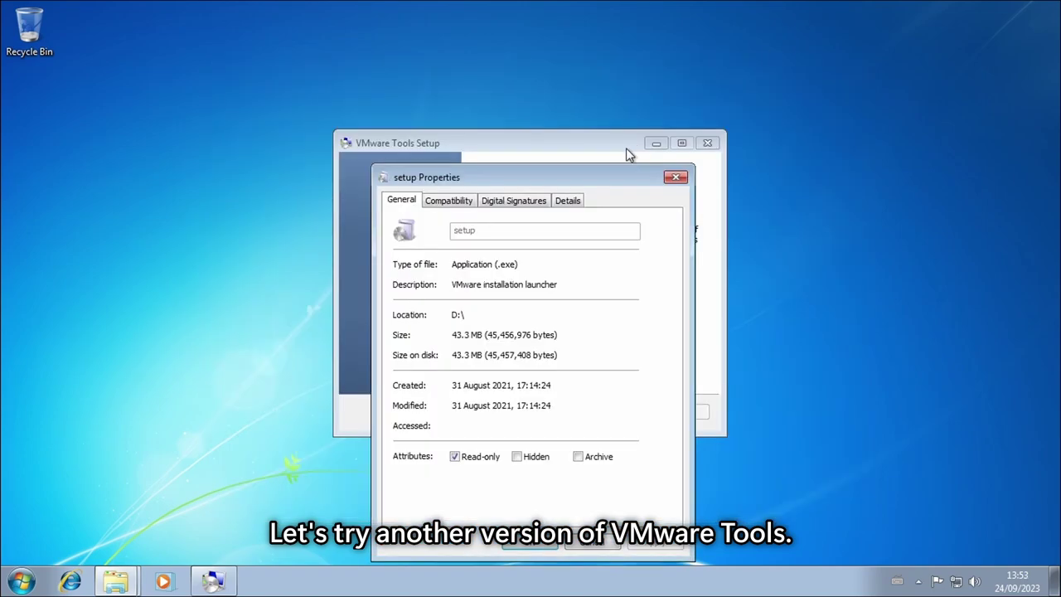
drag(580, 177, 920, 150)
click(765, 188)
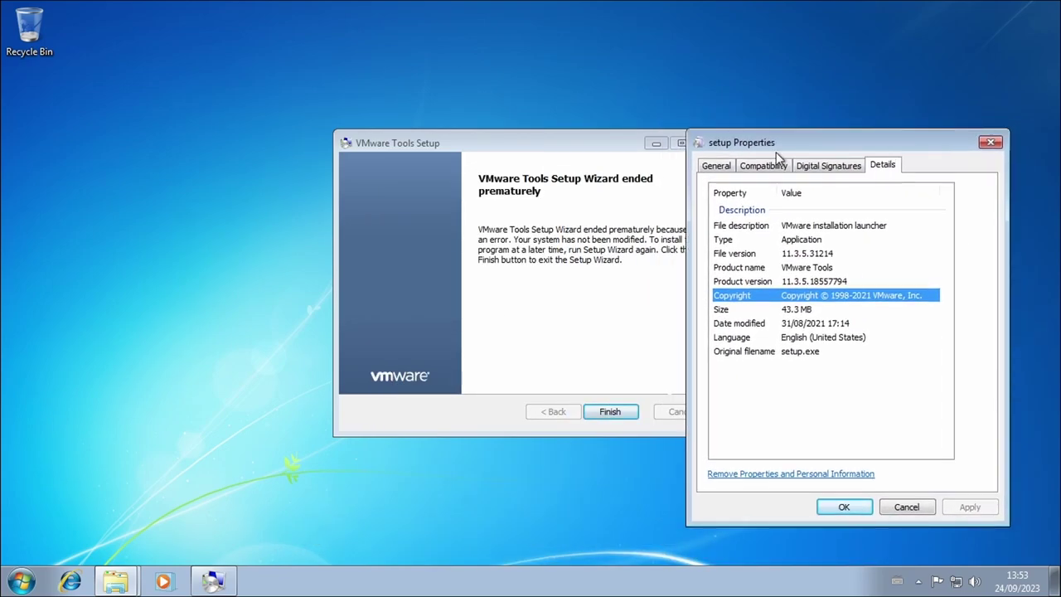
drag(597, 146, 453, 137)
drag(829, 142, 739, 112)
click(742, 228)
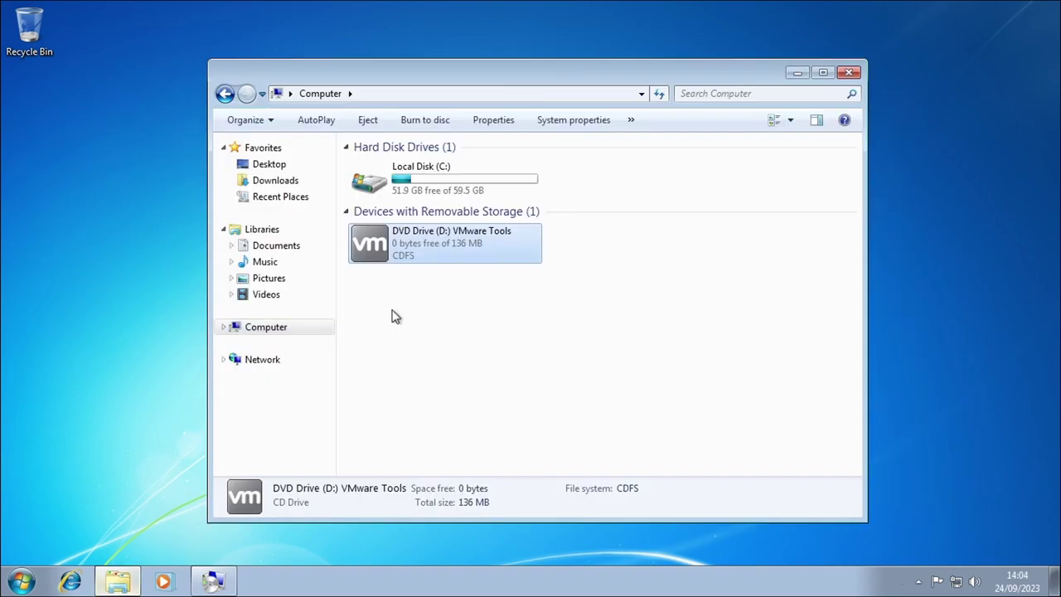
- Open the newly inserted VMware Tools disc and examine the file version in its setup application's details
right_click(409, 257)
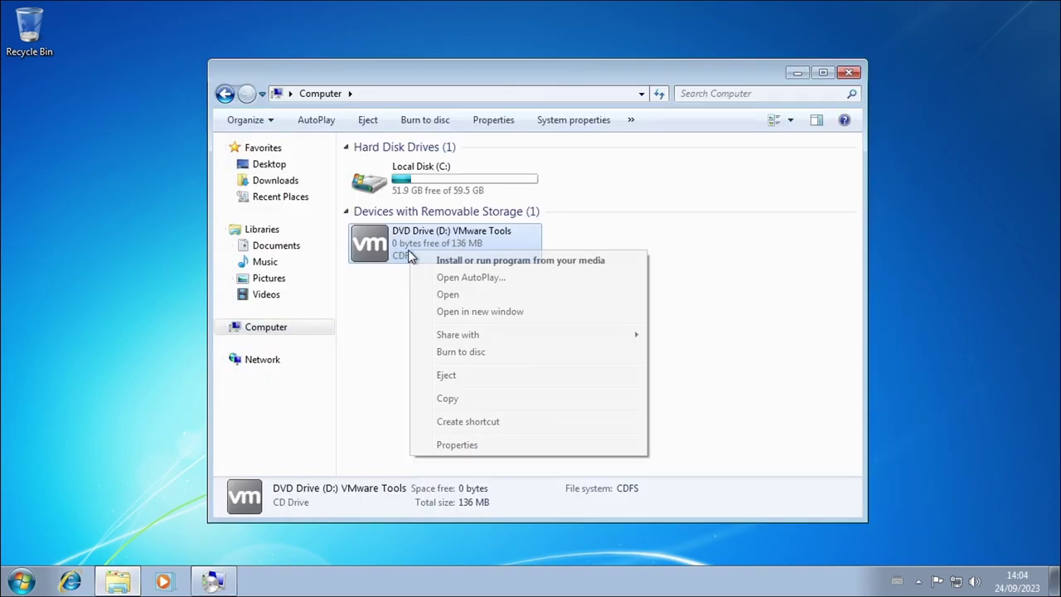
click(448, 296)
right_click(380, 251)
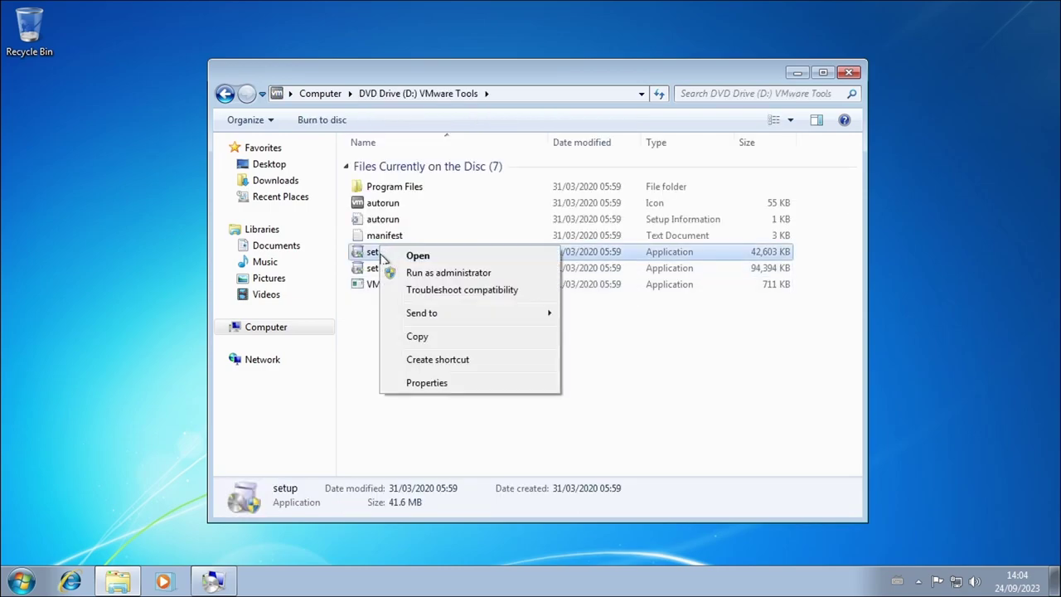
click(447, 384)
click(578, 201)
click(531, 329)
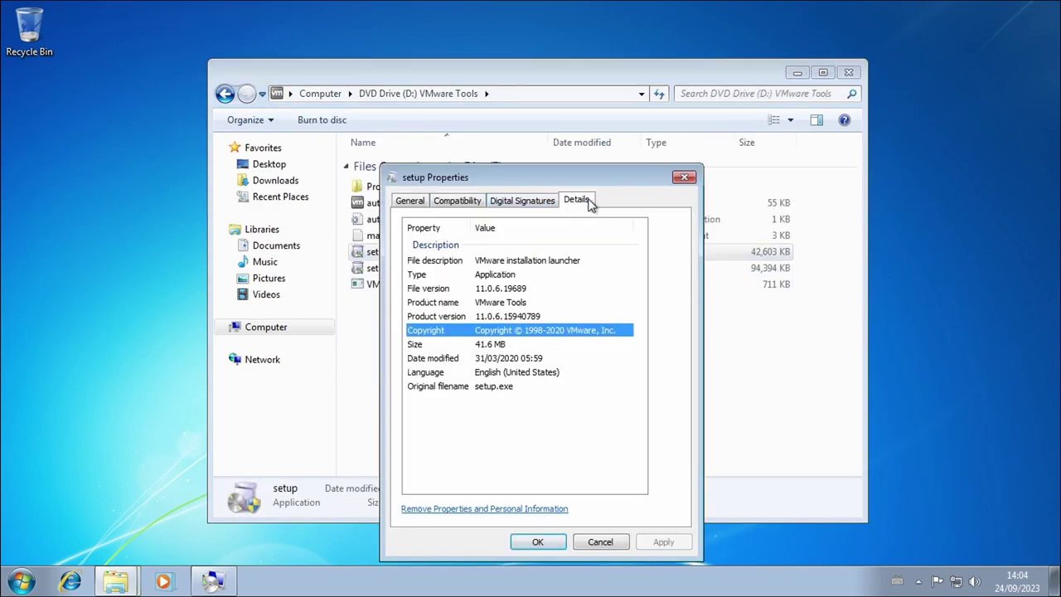
click(542, 292)
- Minimize the disc window, compare the setup properties side by side with the new installation wizard and close them
click(797, 64)
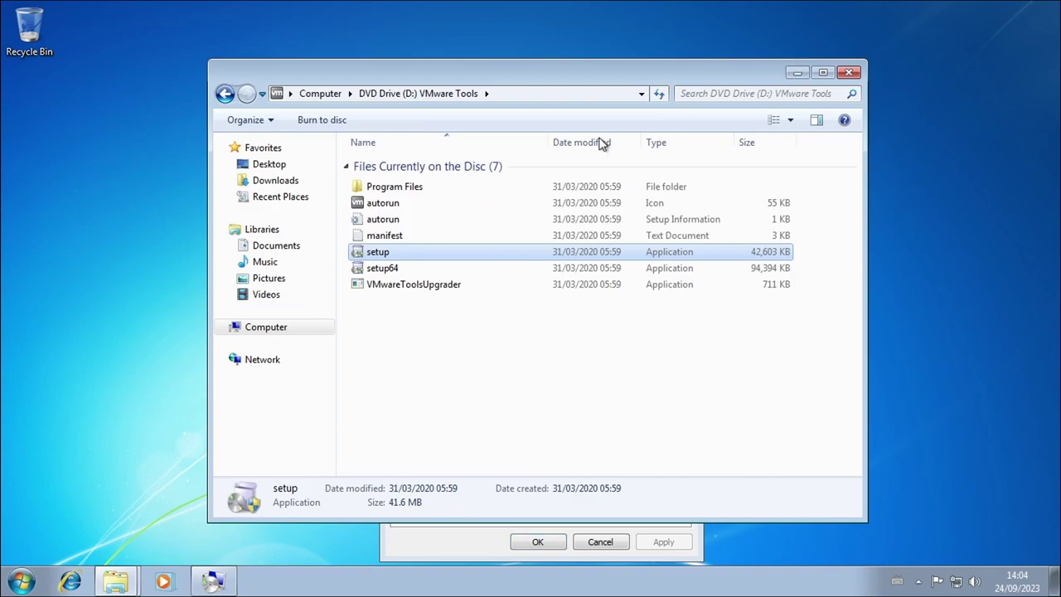
click(797, 69)
drag(479, 184, 830, 142)
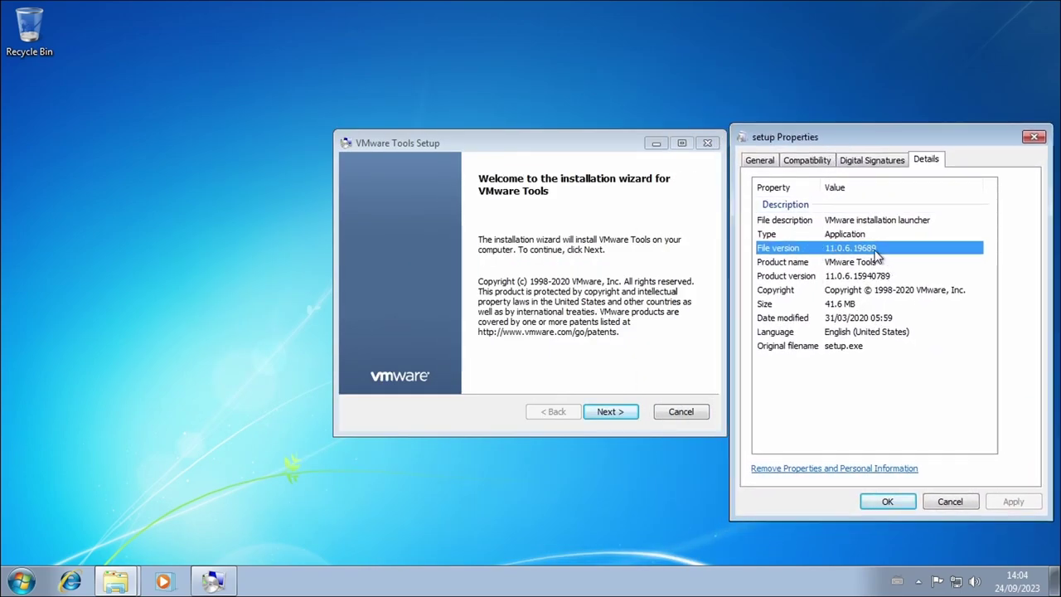
click(950, 501)
- Start the VMware Tools installation from the open wizard with the Complete setup type
click(610, 412)
click(367, 288)
click(610, 411)
click(610, 411)
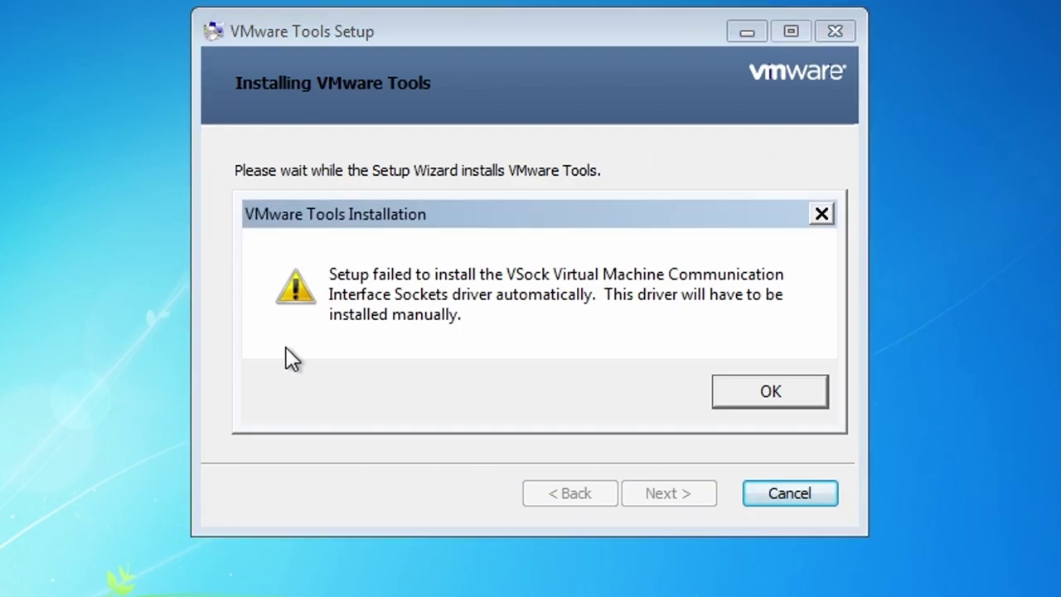
- Acknowledge the VSock driver message, retry the service start once and cancel this VMware Tools installation
click(824, 391)
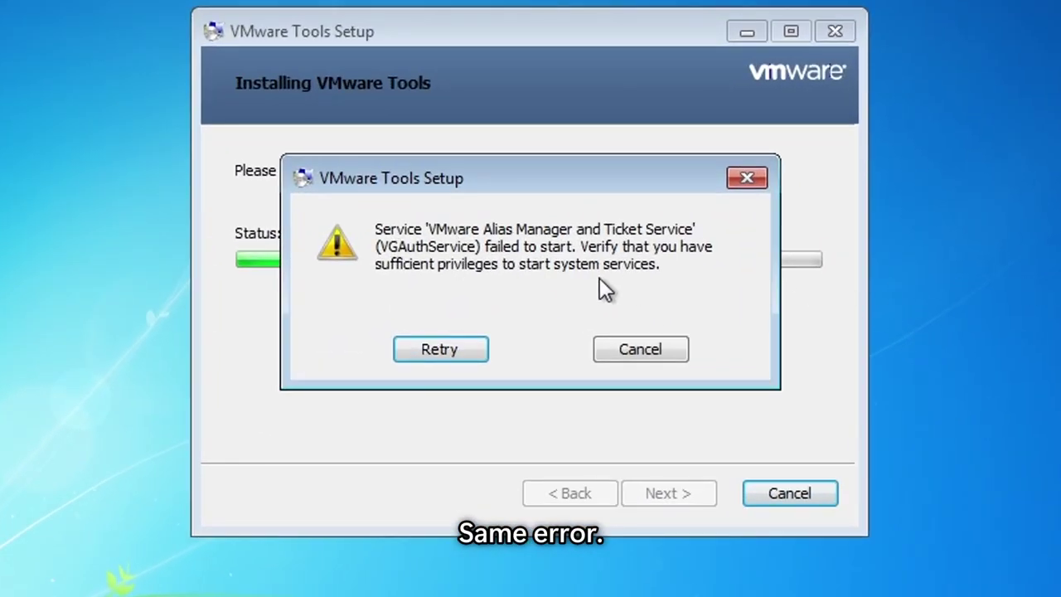
click(453, 355)
click(650, 348)
click(466, 363)
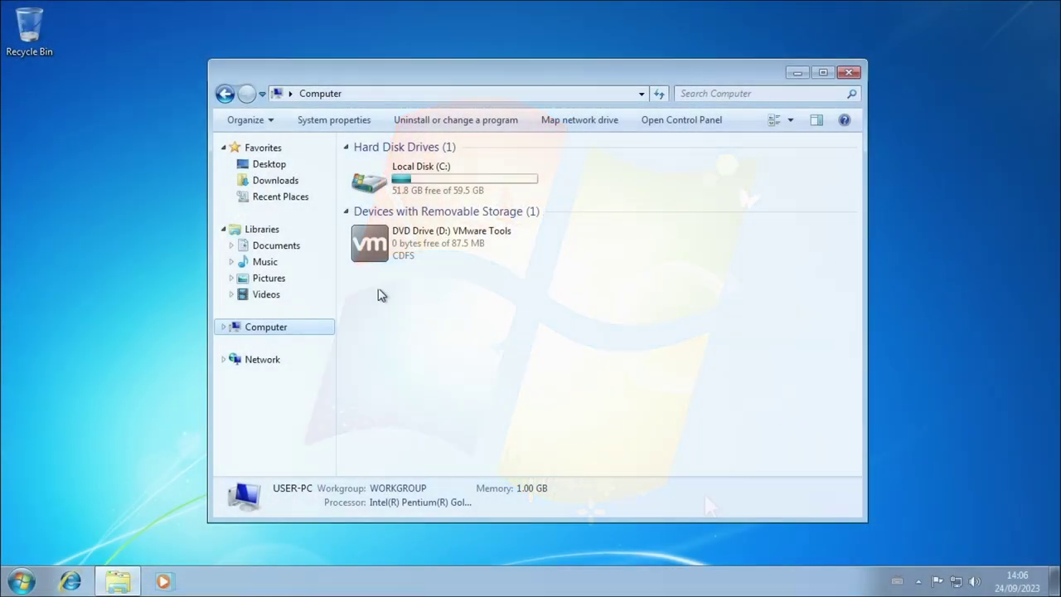
- Open the replacement VMware Tools disc, examine the version details of its setup application and close the properties
right_click(431, 236)
click(475, 279)
click(377, 252)
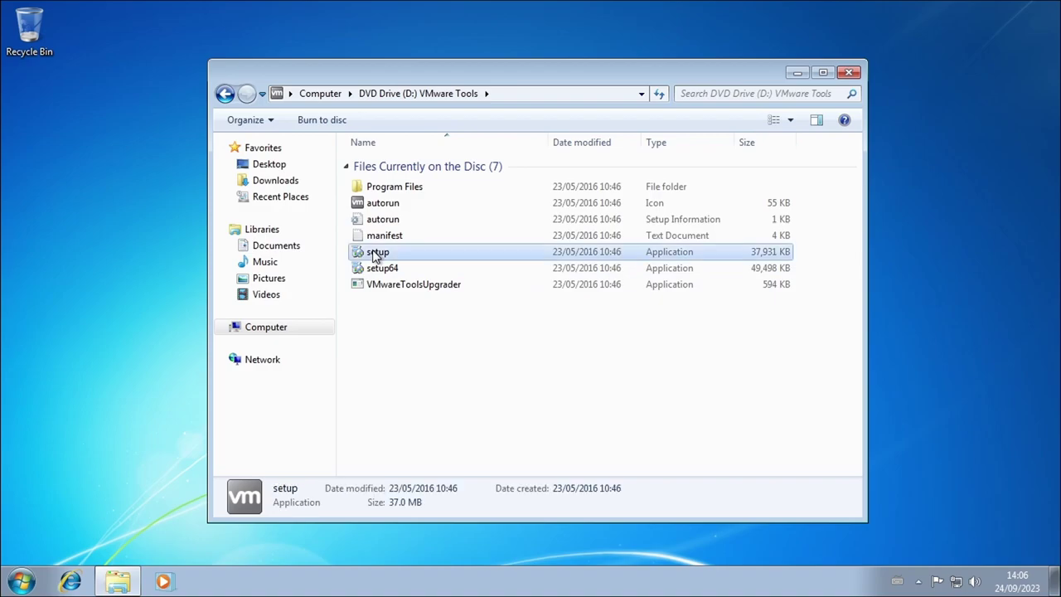
right_click(374, 251)
click(419, 387)
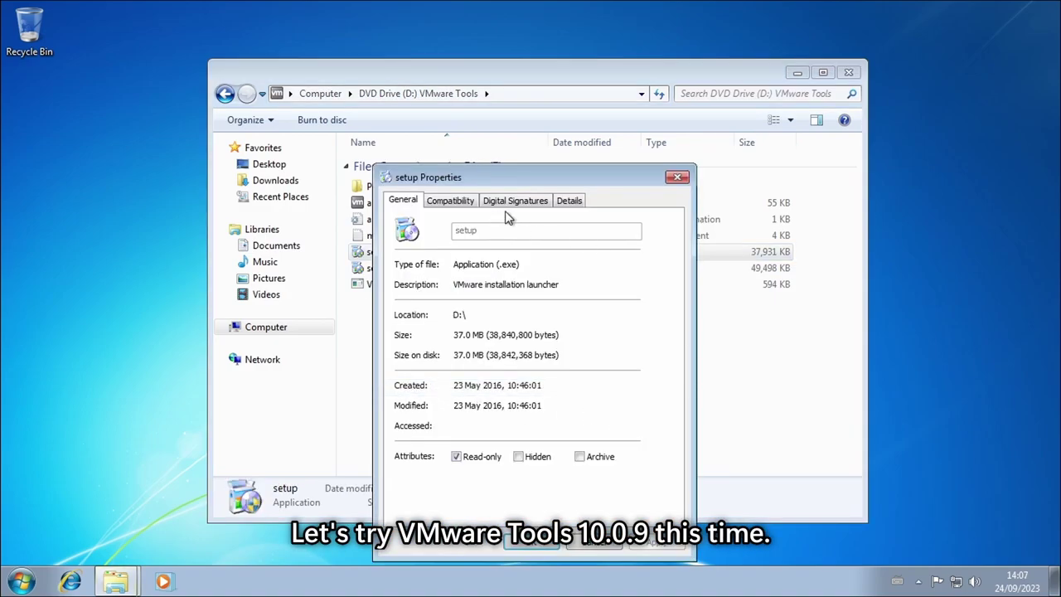
click(569, 200)
click(540, 290)
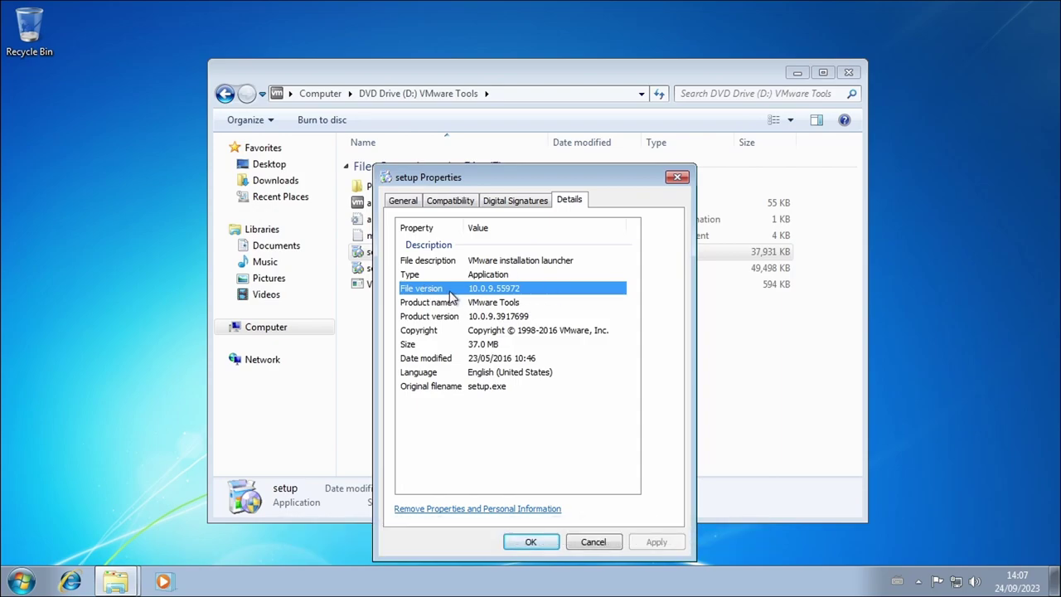
click(591, 540)
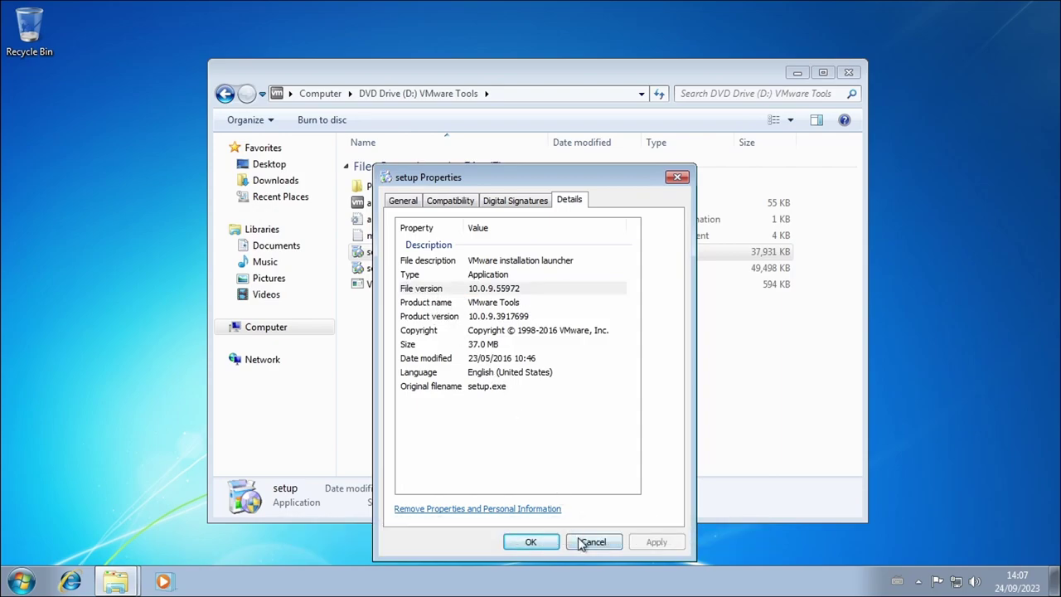
- Run setup from the VMware Tools disc, allow it to make changes, dismiss AutoPlay and start the installation
double_click(436, 253)
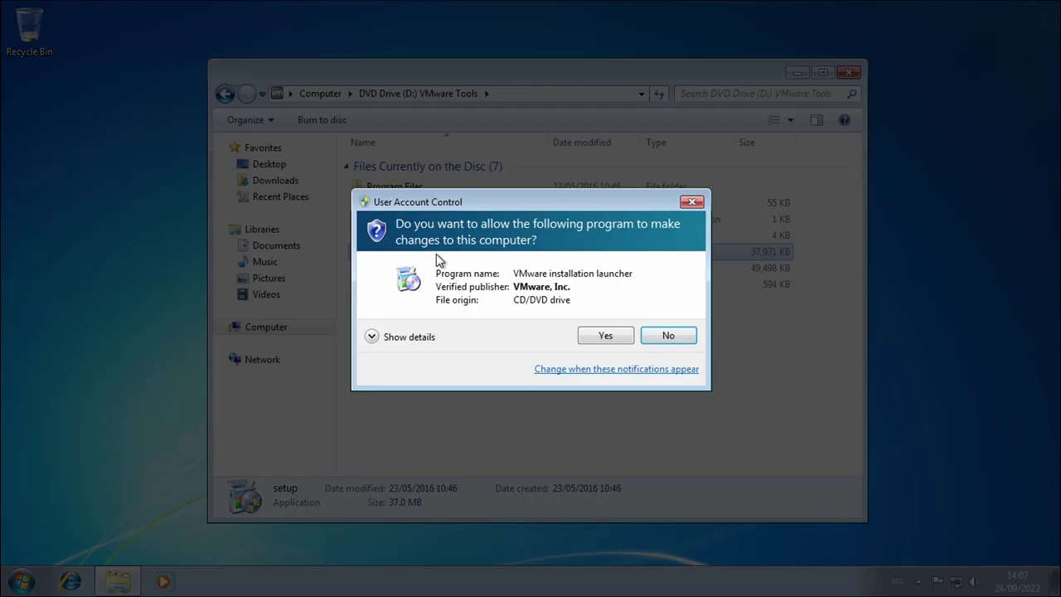
click(605, 336)
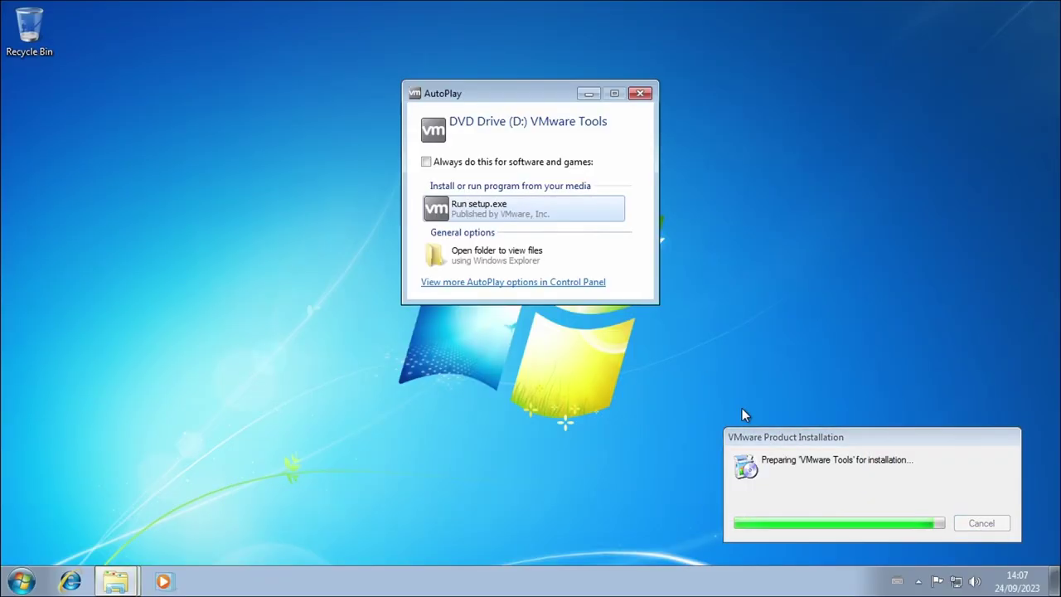
click(643, 91)
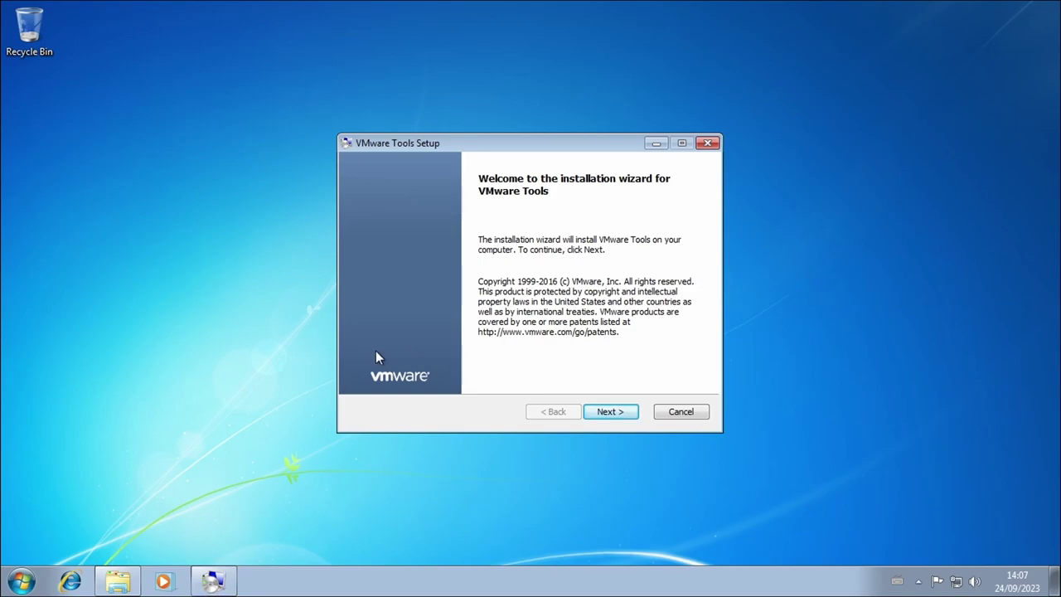
click(611, 413)
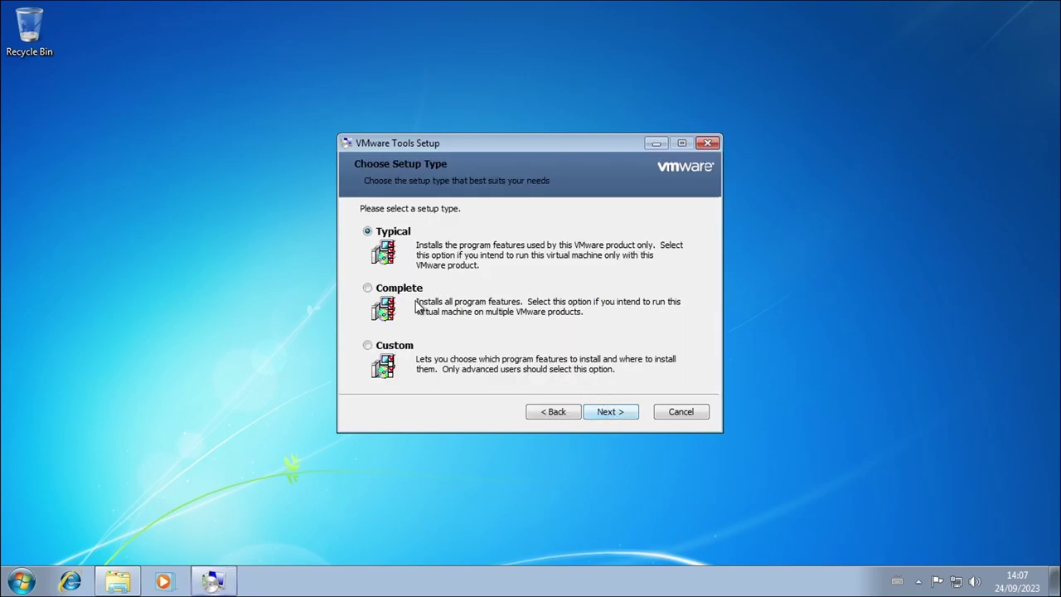
click(624, 419)
click(624, 420)
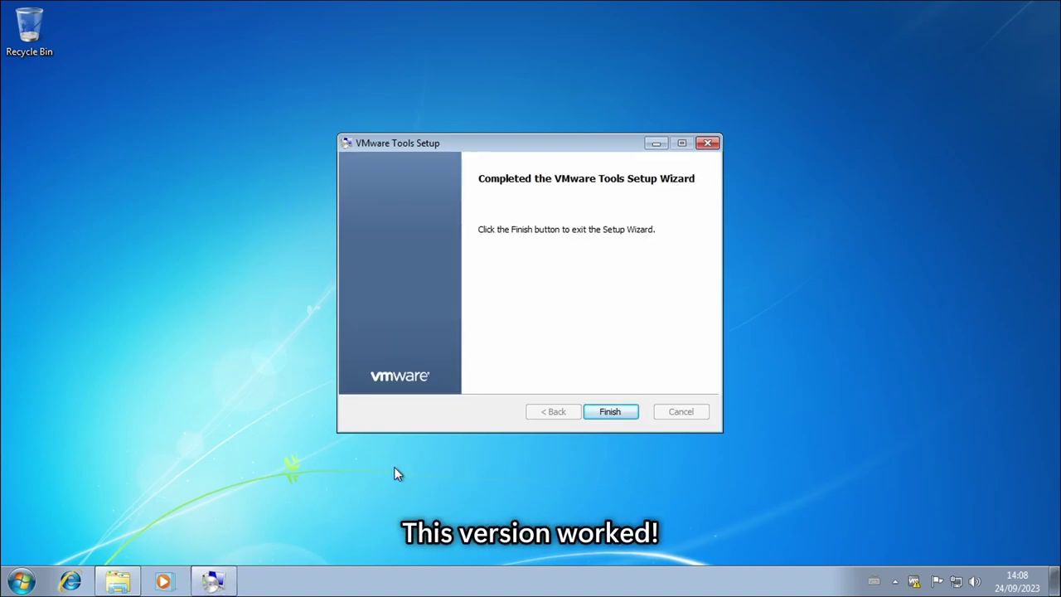
- Close the Explorer windows, finish the VMware Tools setup wizard and restart the system
right_click(118, 581)
click(131, 550)
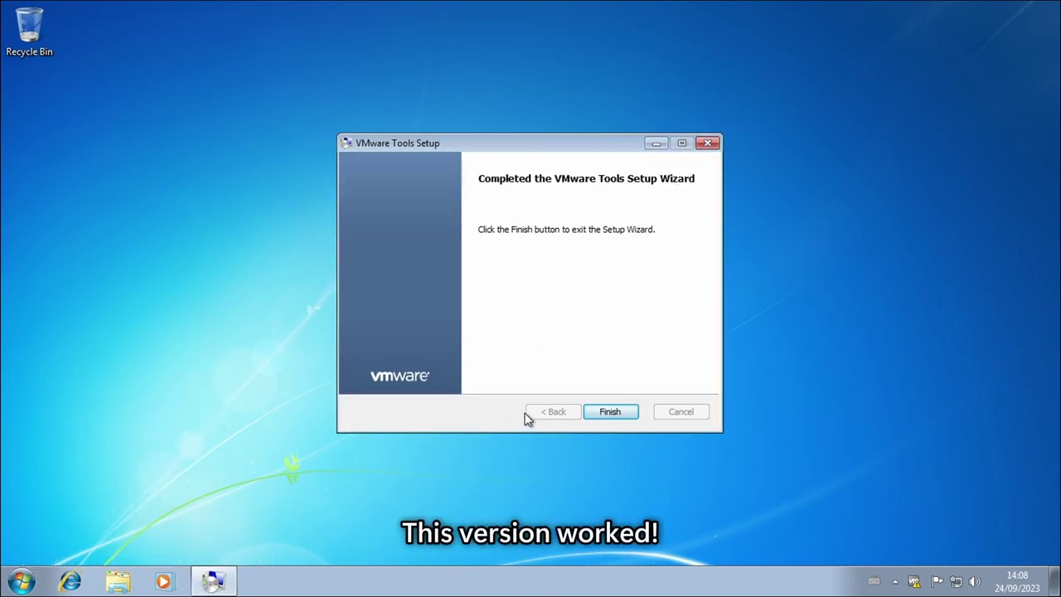
click(610, 413)
click(473, 329)
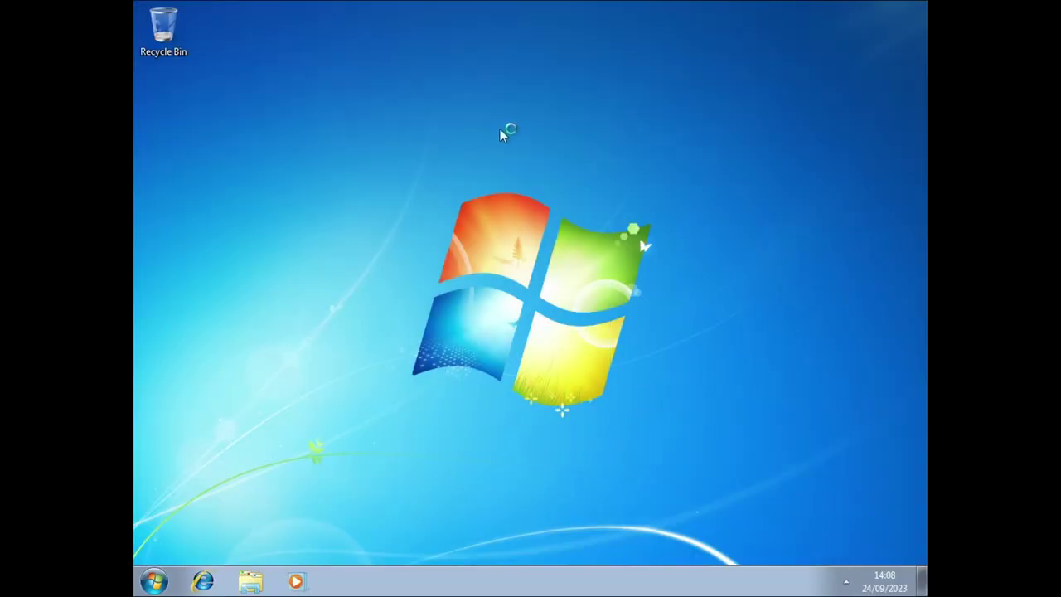
- Set the screen resolution to 1366 × 768 and keep the changes
right_click(501, 130)
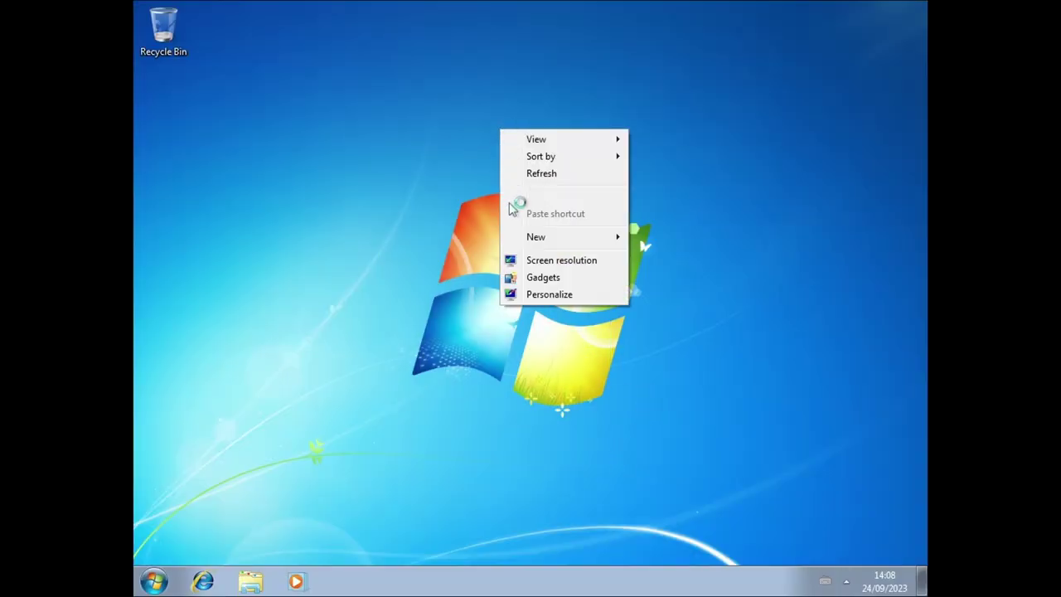
click(539, 264)
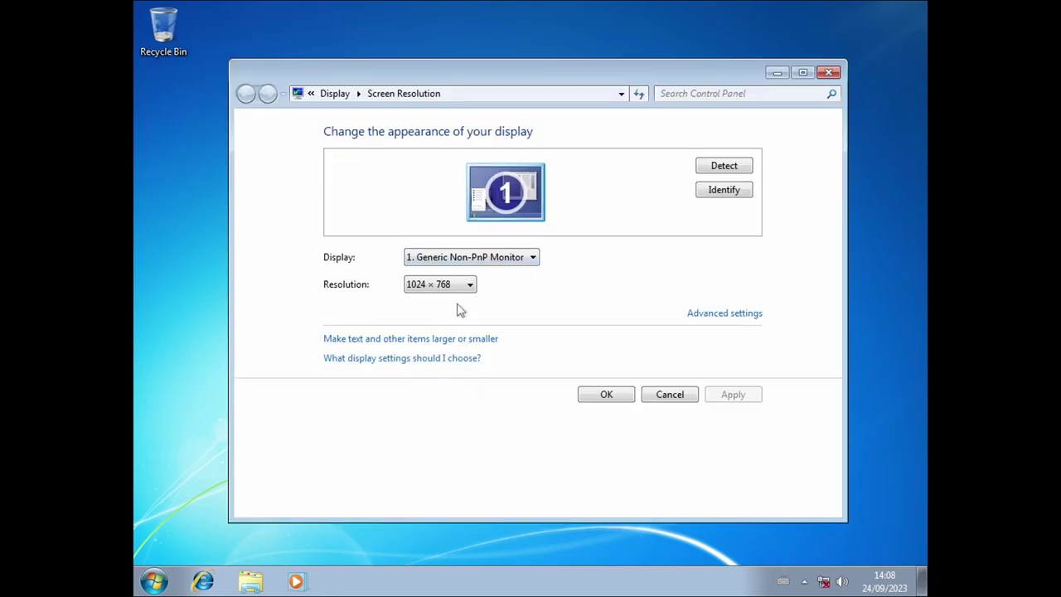
click(439, 285)
drag(422, 543, 424, 448)
click(766, 503)
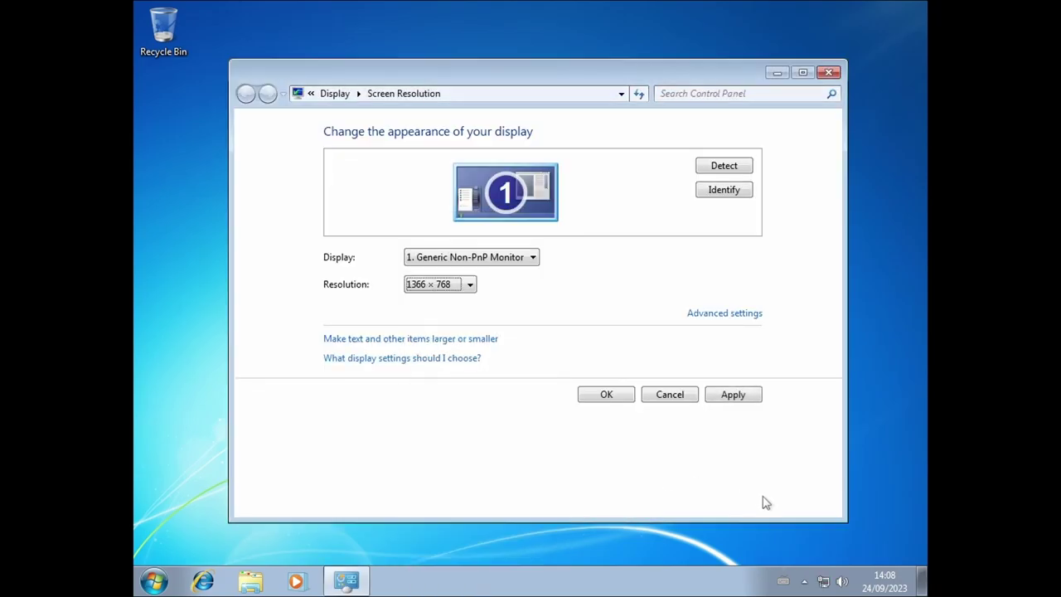
click(607, 394)
click(461, 286)
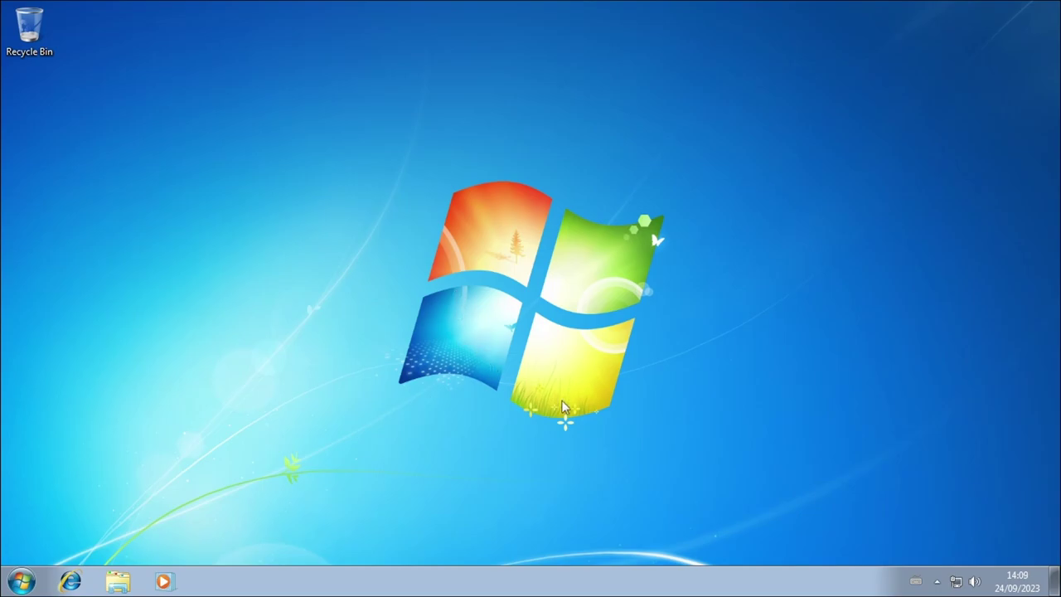
- Look at the hidden notification icons and browse the clock's calendar to October 2023
click(937, 581)
click(904, 458)
click(1016, 582)
scroll(915, 517, down, 2)
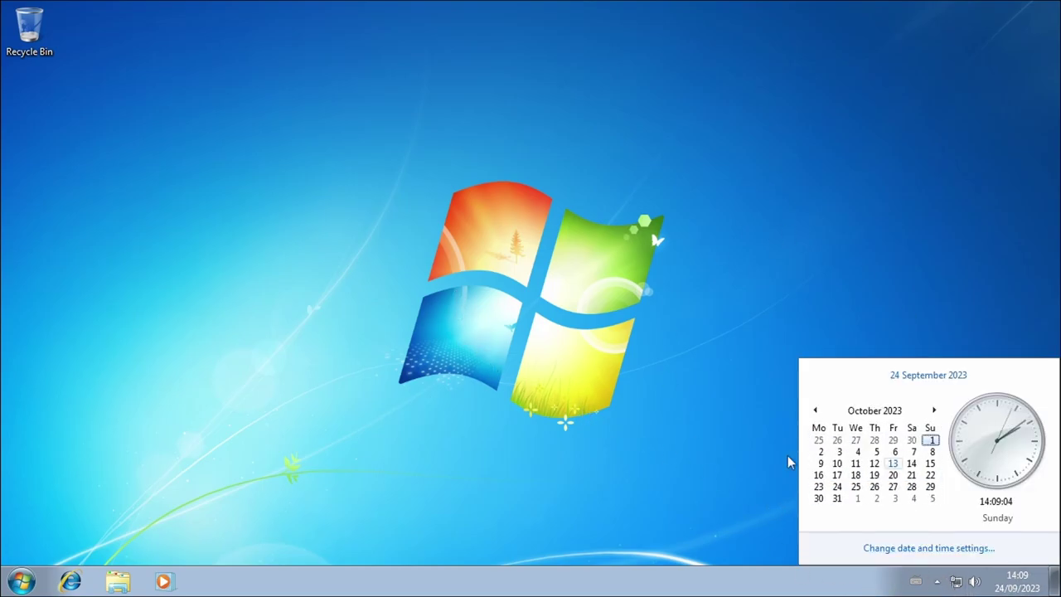
click(743, 492)
- Open the desktop's Personalization settings, move the window towards the middle and apply the Windows 7 Aero theme
right_click(393, 159)
click(463, 324)
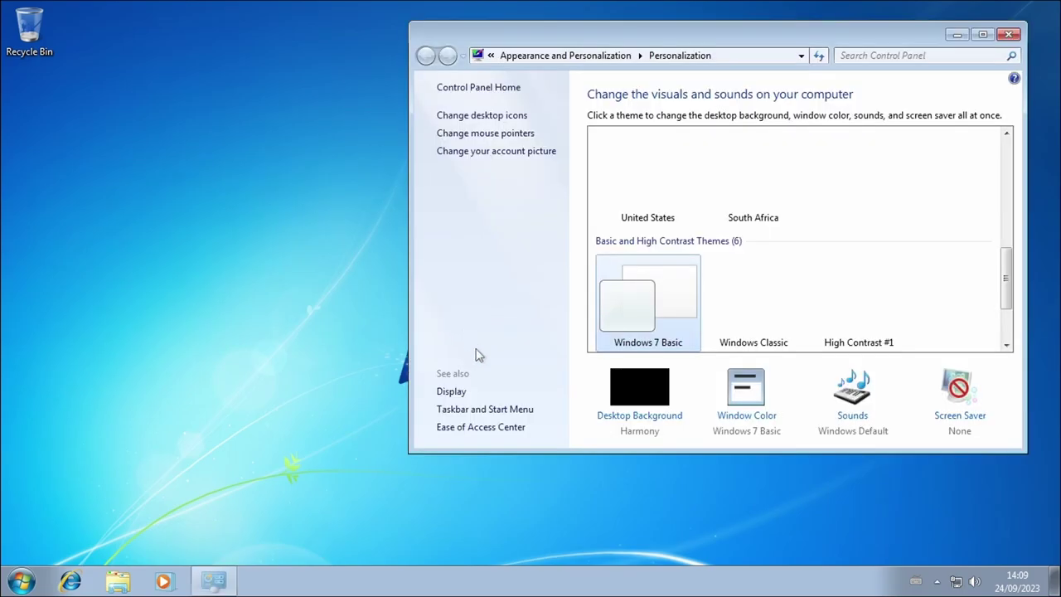
drag(708, 43, 503, 91)
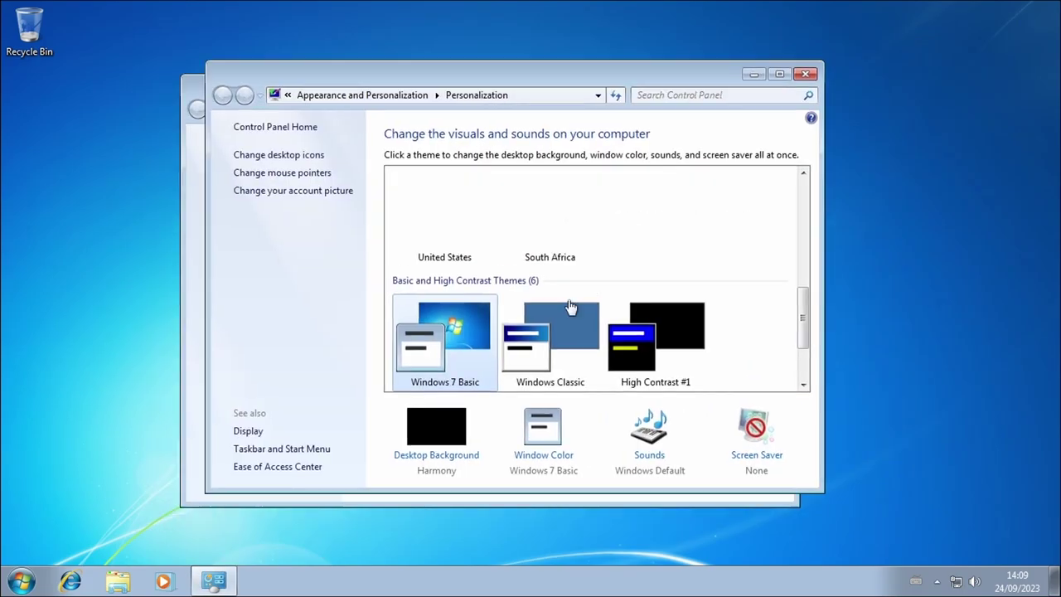
scroll(632, 314, up, 5)
click(444, 217)
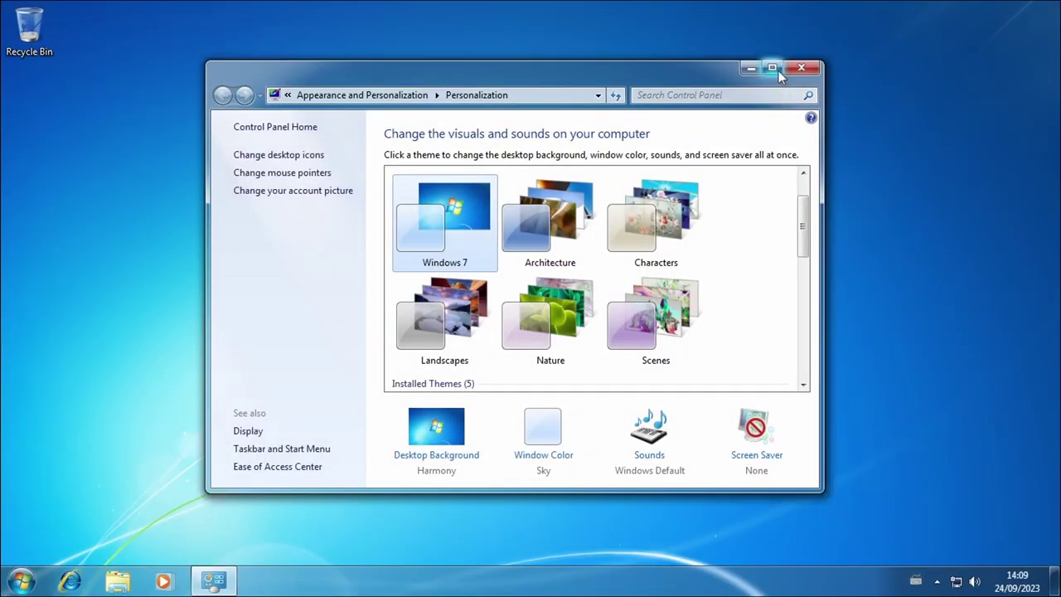
- Maximize the Personalization window to view all Aero and installed regional themes, and apply the Architecture theme
click(772, 71)
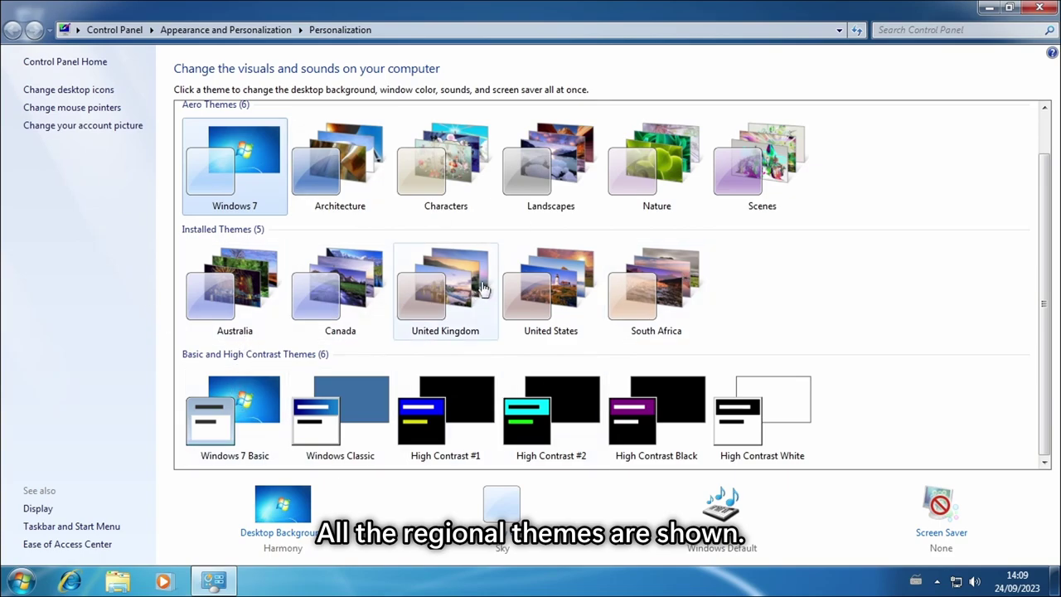
scroll(197, 414, up, 2)
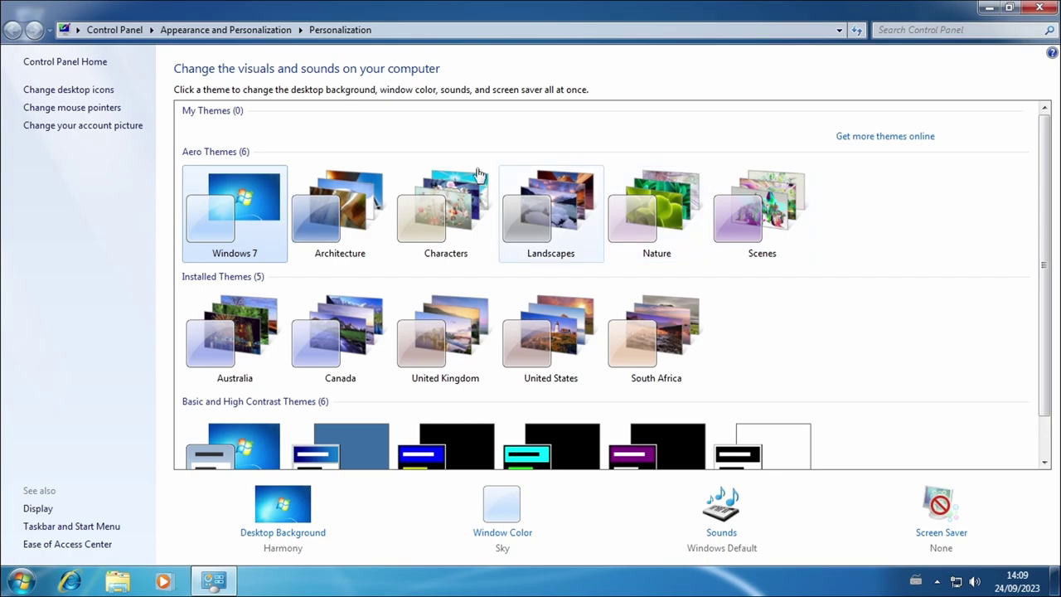
click(327, 232)
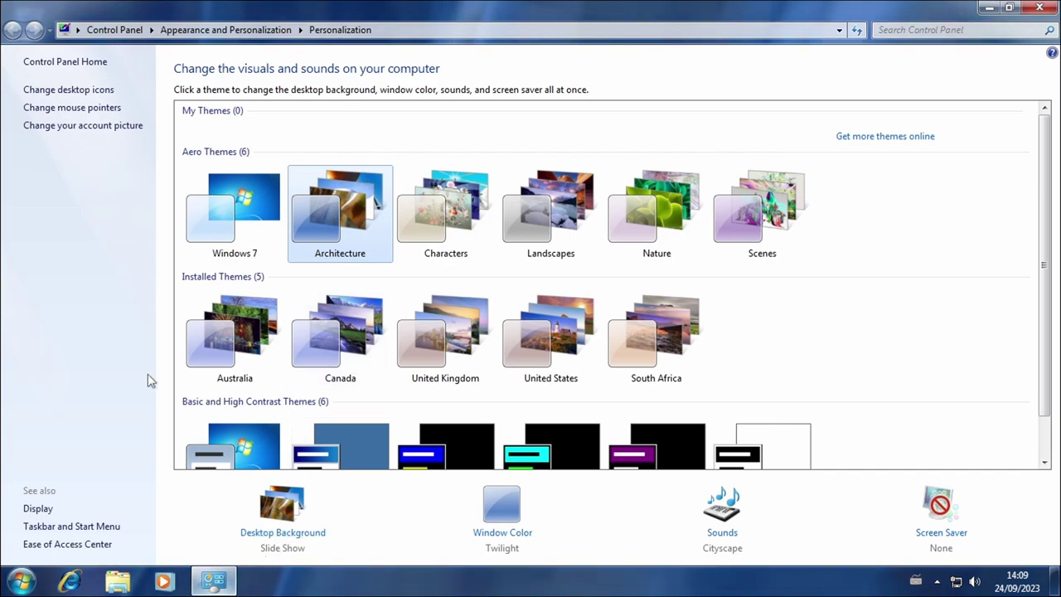
- Restore the Personalization window's size and view the Desktop Background options, cancelling without changes
click(301, 30)
double_click(312, 9)
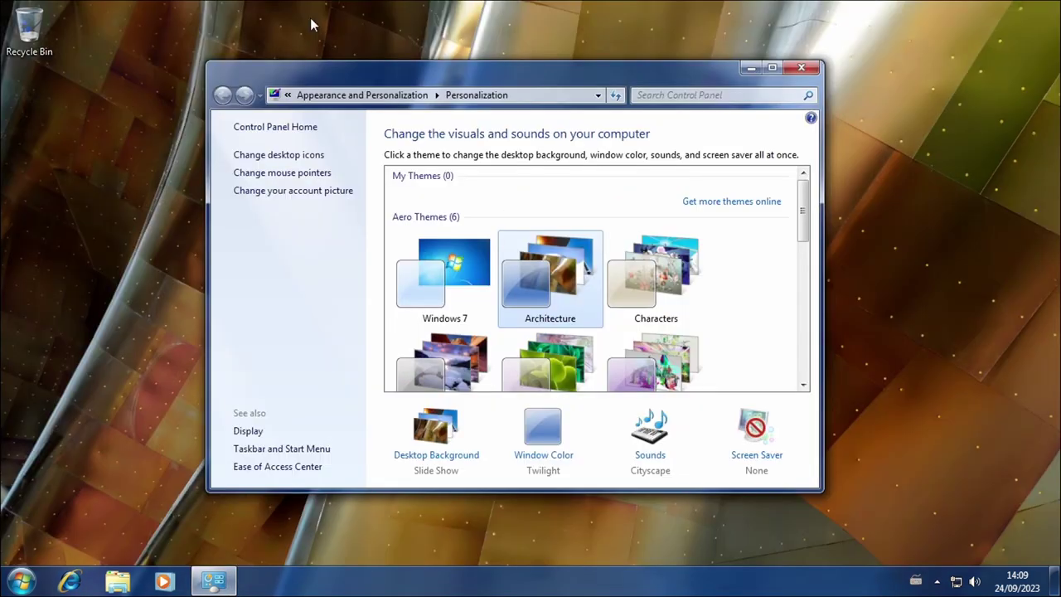
right_click(311, 25)
click(331, 63)
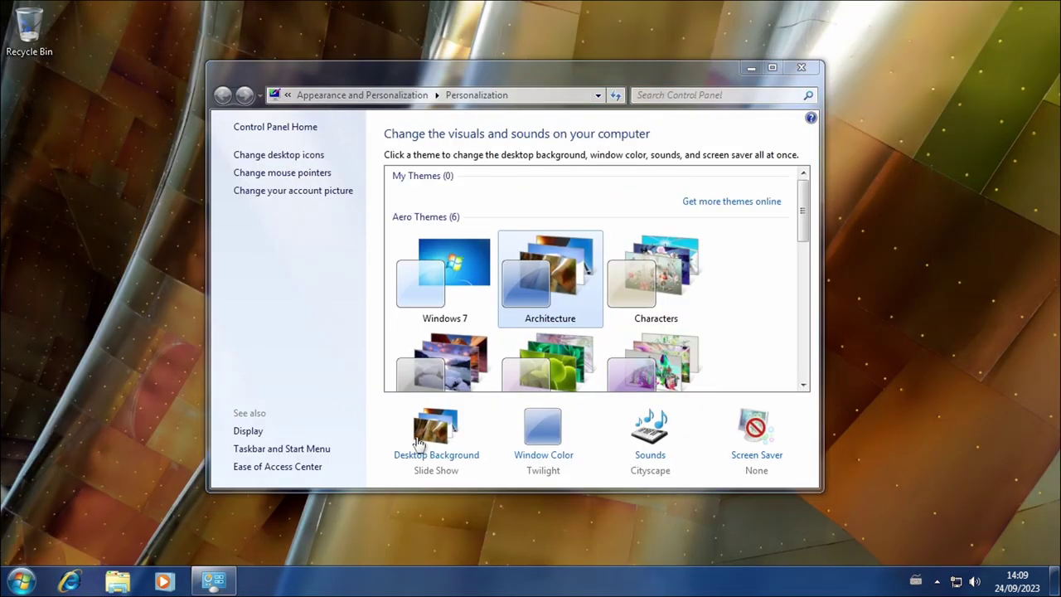
click(420, 445)
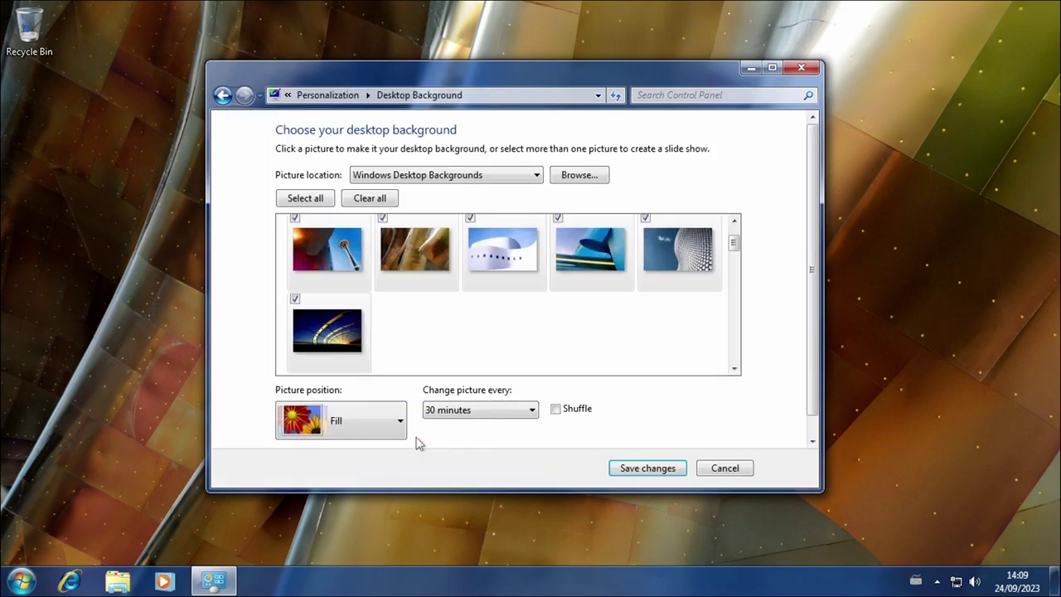
click(724, 467)
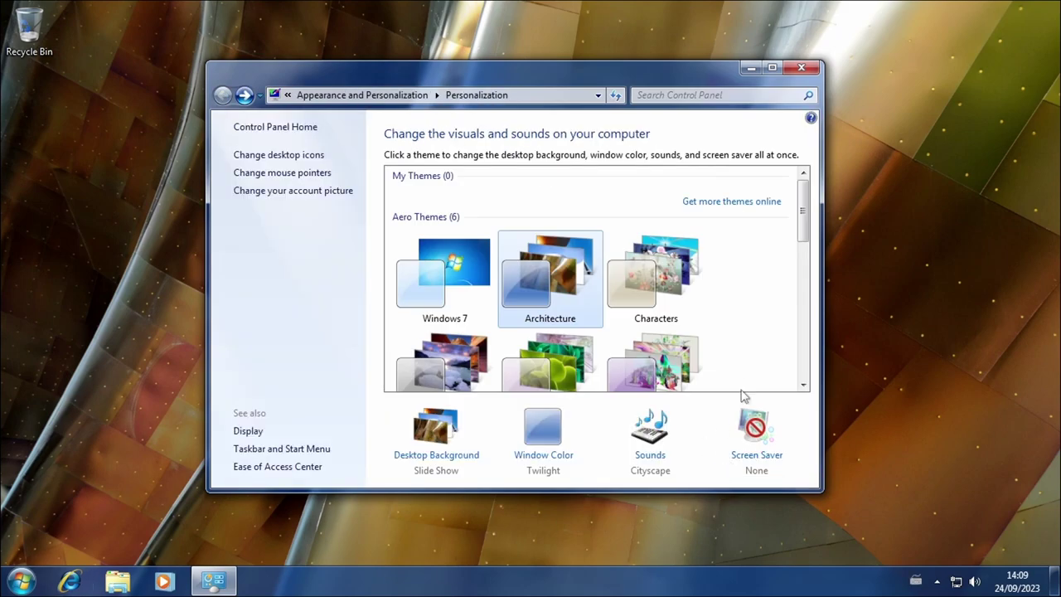
mouse_move(804, 217)
mouse_down()
mouse_move(802, 332)
mouse_move(803, 212)
mouse_up()
- Look at the desktop icon settings and the Architecture theme's mouse pointers, cancelling both dialogs
click(280, 155)
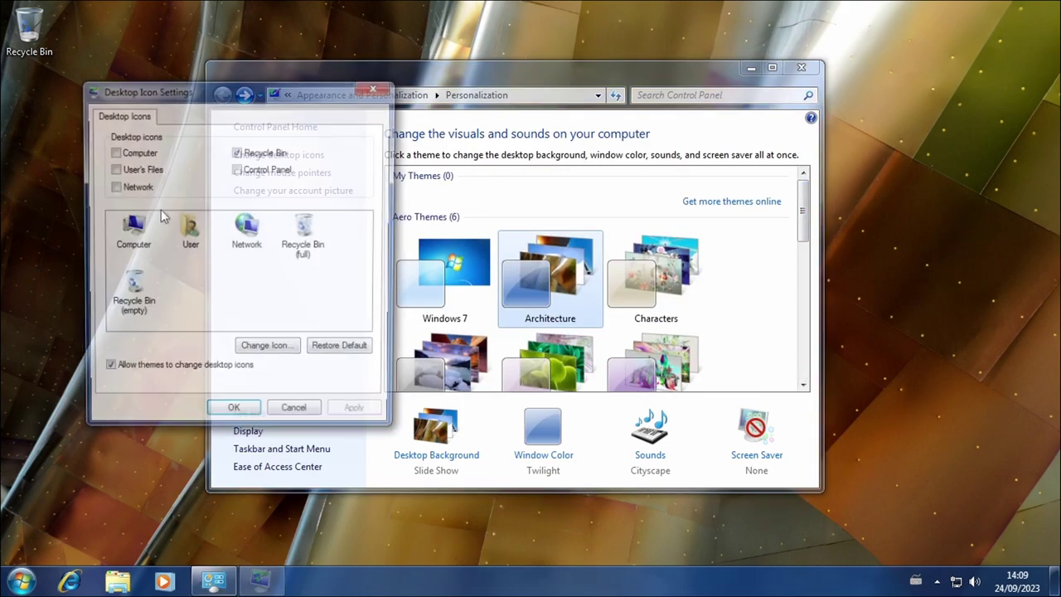
click(316, 418)
click(271, 173)
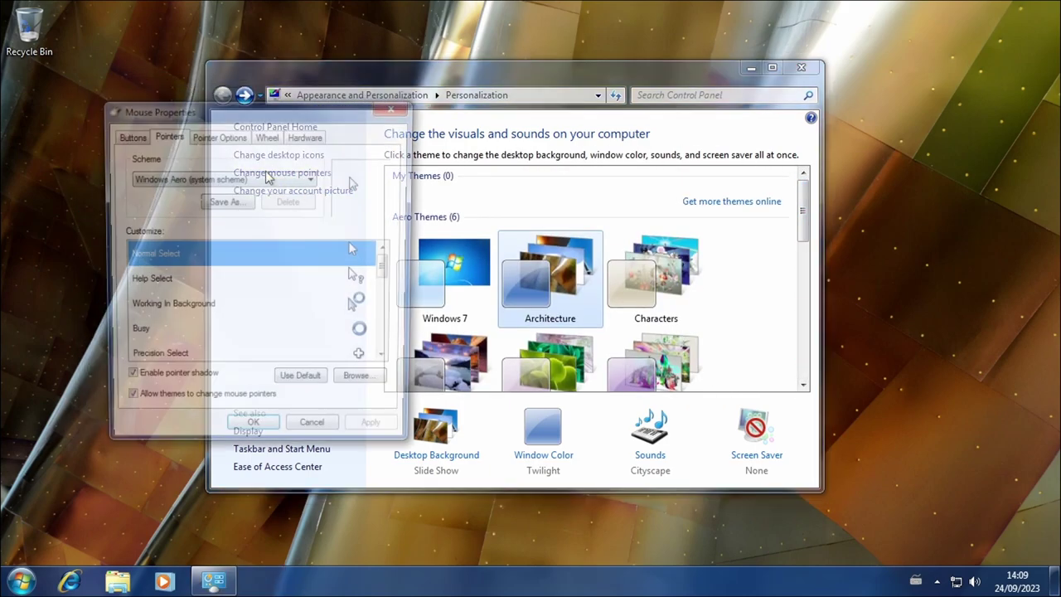
click(378, 303)
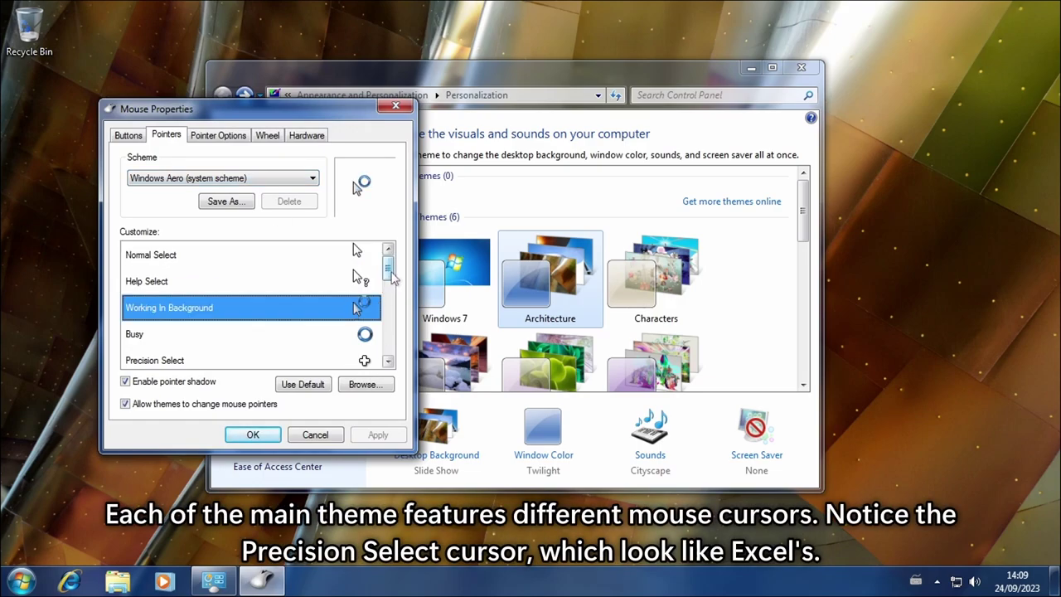
mouse_move(393, 281)
mouse_down()
mouse_move(389, 365)
mouse_move(388, 262)
mouse_up()
click(315, 435)
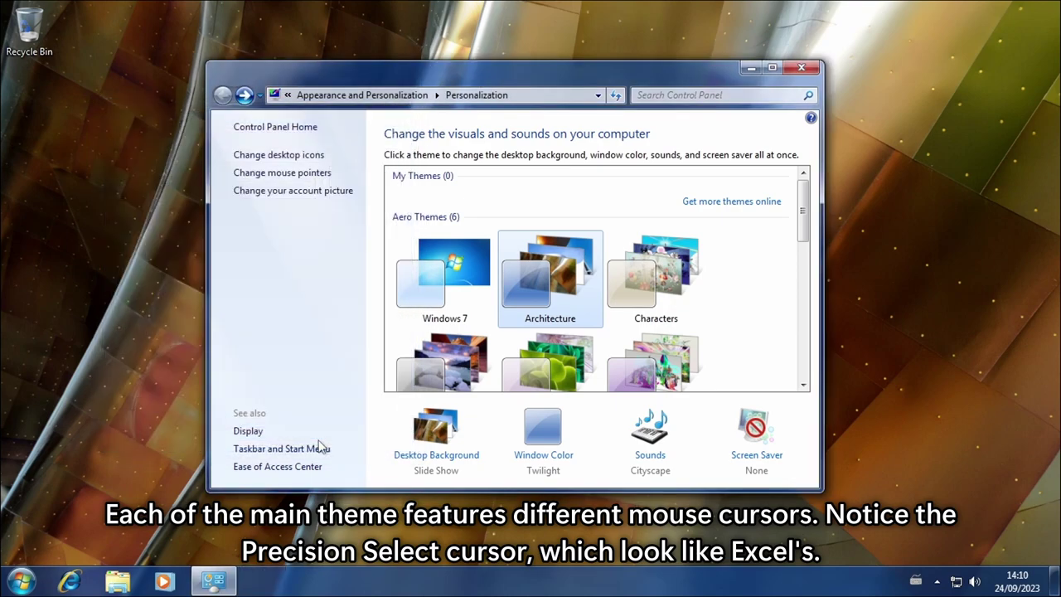
- Apply the Characters theme, arrange Personalization and Mouse Properties side by side, and cancel Mouse Properties
click(269, 174)
click(662, 283)
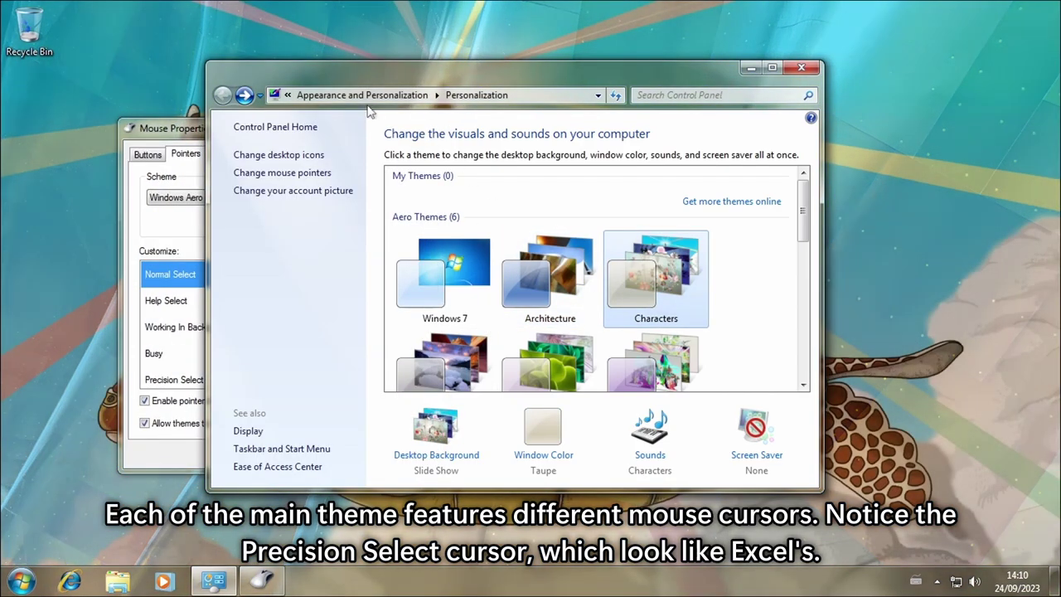
drag(387, 76, 561, 85)
drag(344, 128, 298, 133)
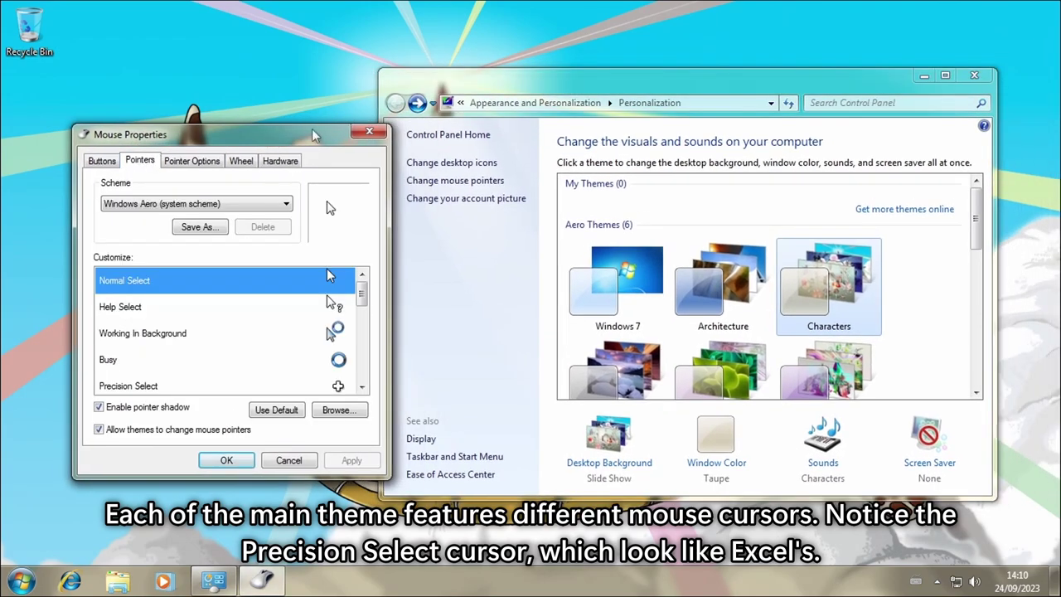
click(310, 464)
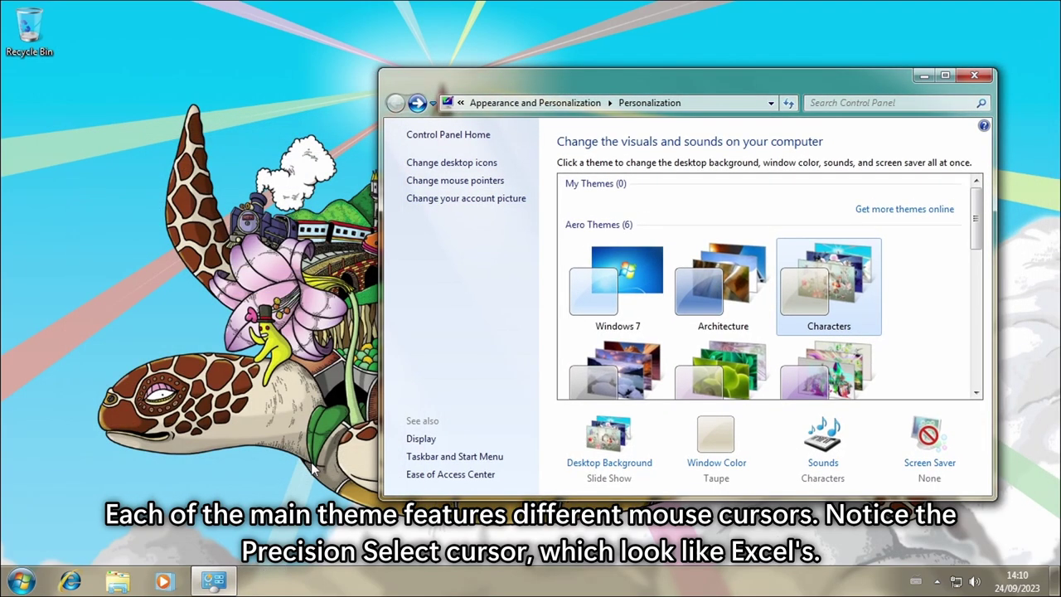
- Reopen the mouse pointer settings, preview the Characters theme's Working In Background and Busy pointers, and close the dialog
click(414, 181)
drag(365, 159, 274, 199)
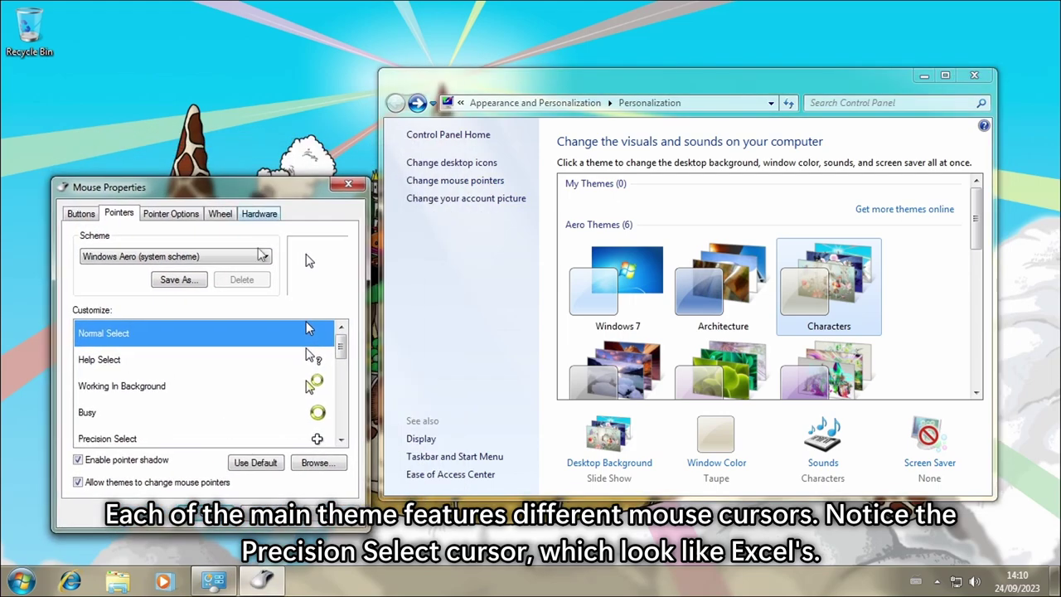
click(172, 395)
click(295, 417)
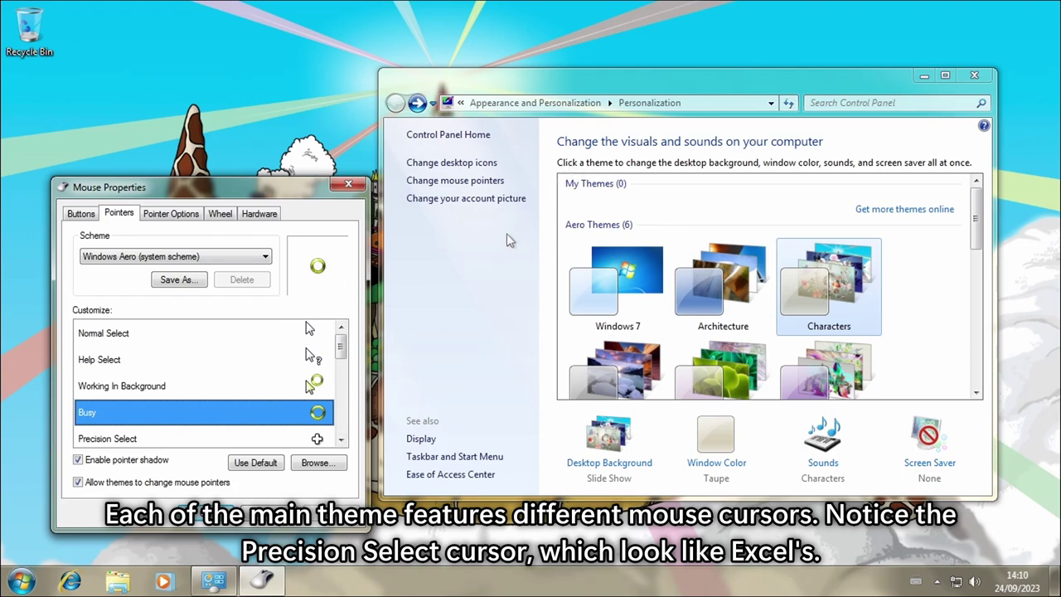
click(347, 184)
- Apply the Landscapes theme and preview its Working In Background and Busy mouse pointers
click(618, 365)
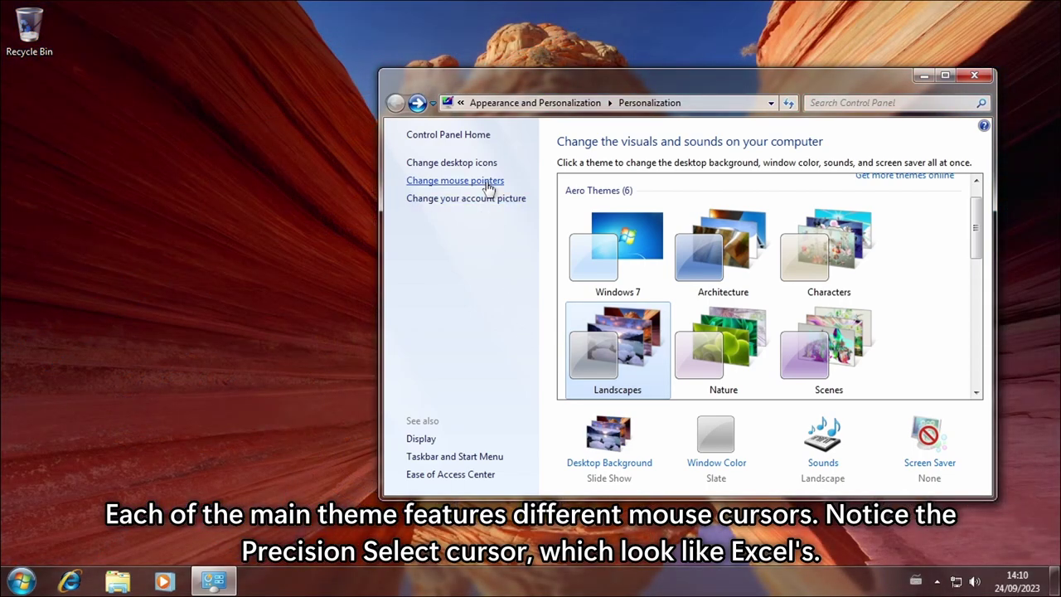
click(486, 181)
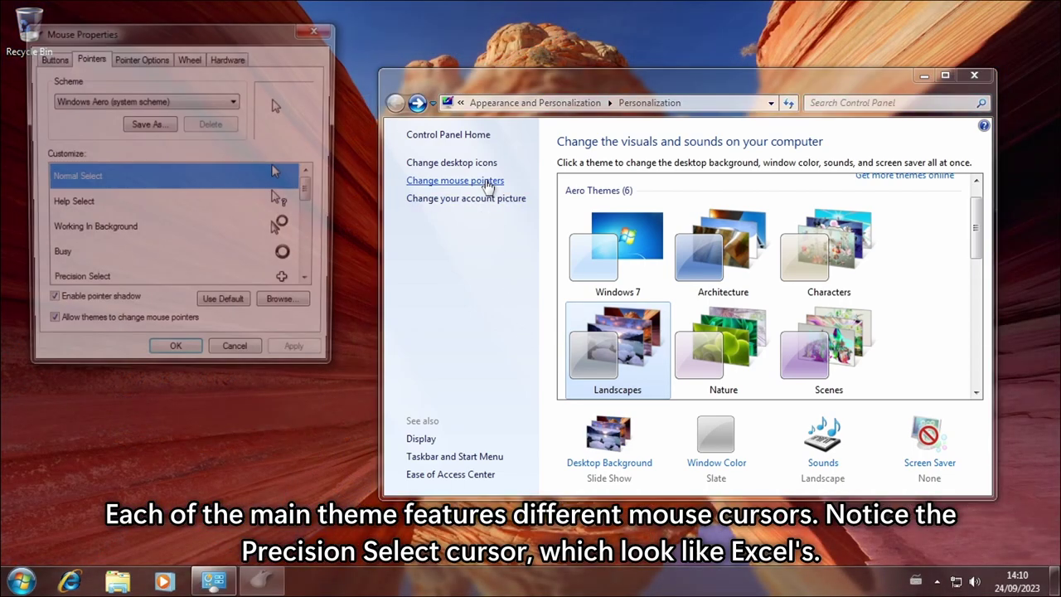
drag(231, 36, 255, 148)
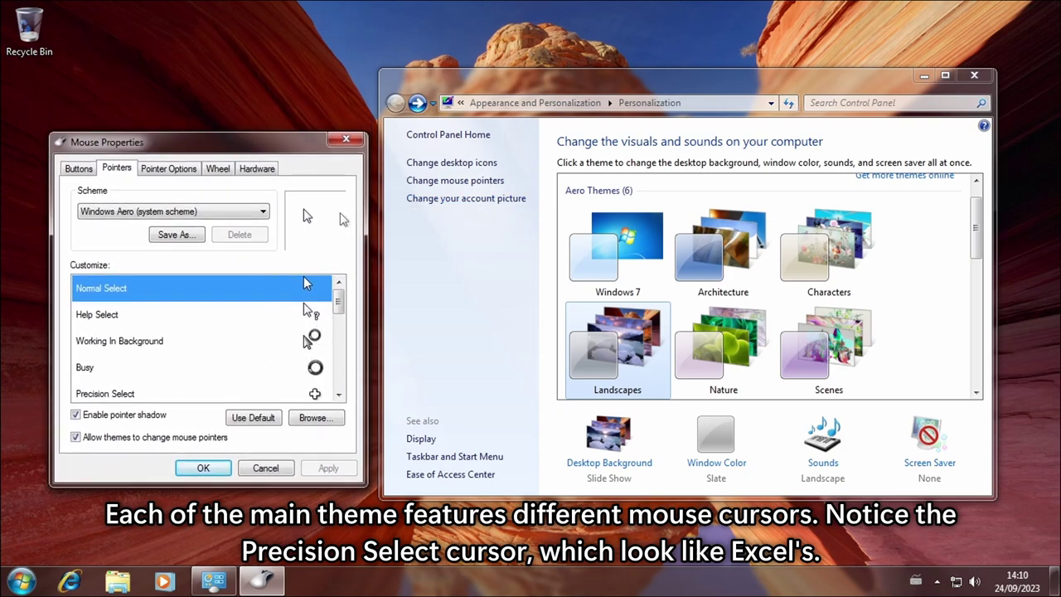
click(314, 344)
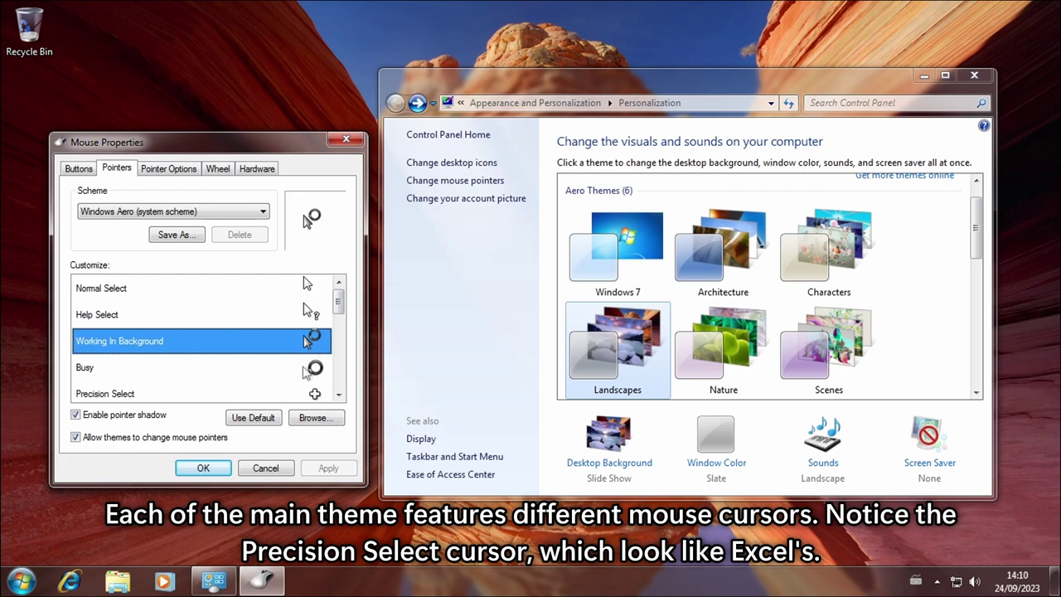
click(308, 369)
- Look through the rest of the Landscapes theme's pointer list and cancel Mouse Properties
scroll(319, 318, down, 1)
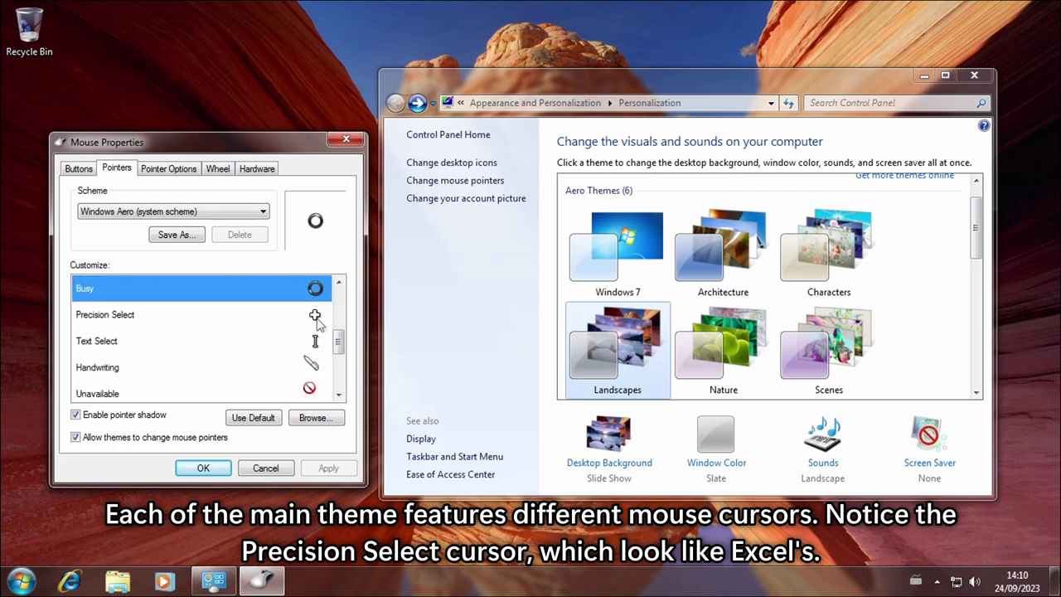
scroll(319, 322, down, 3)
scroll(287, 335, up, 3)
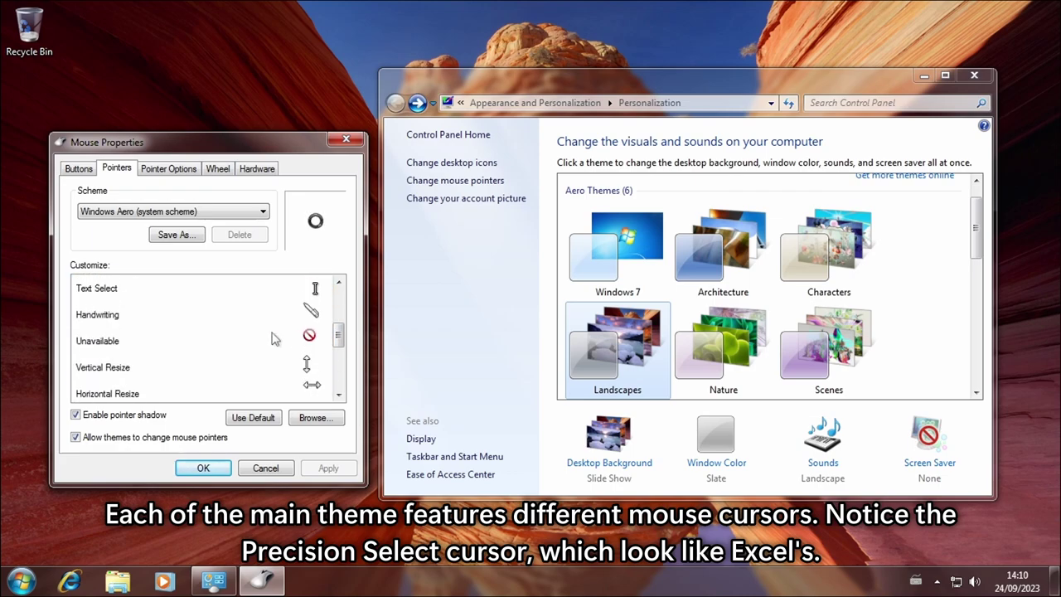
scroll(249, 341, down, 2)
scroll(199, 358, up, 3)
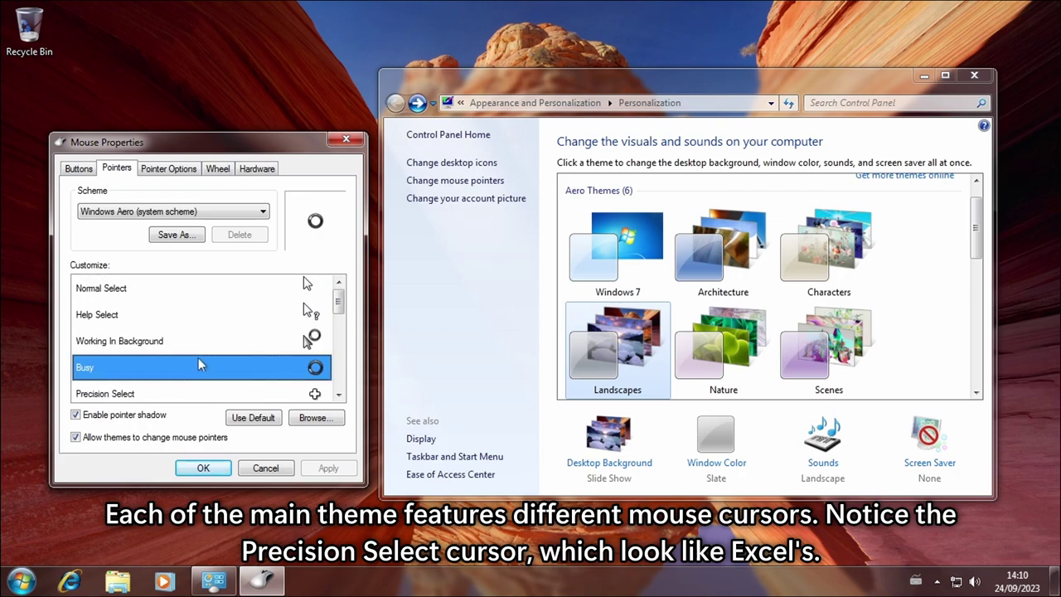
click(264, 466)
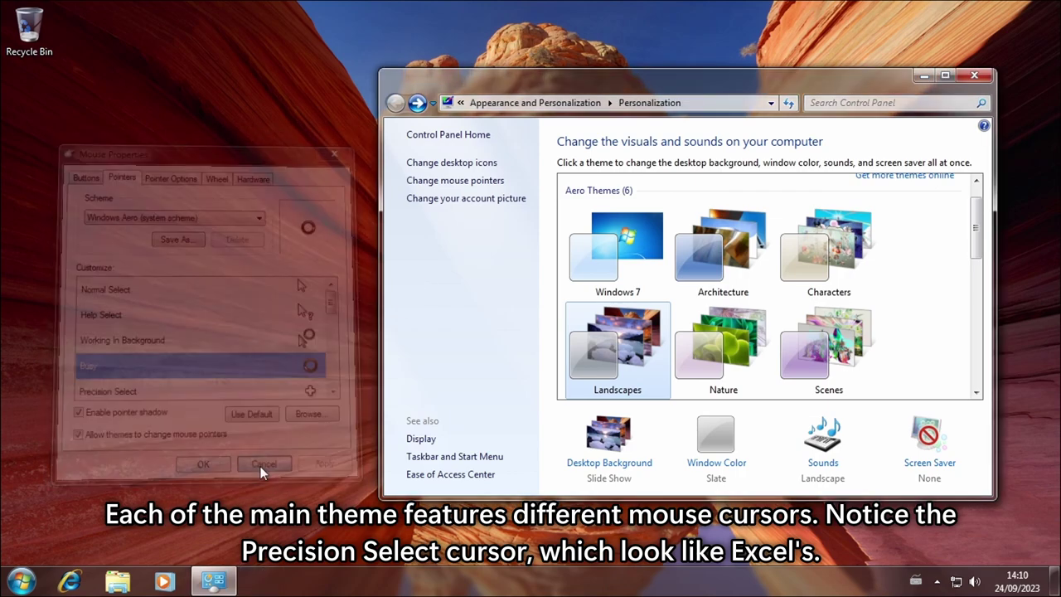
- Apply the Nature theme, preview its Working In Background and Precision Select pointers, and cancel Mouse Properties
click(699, 359)
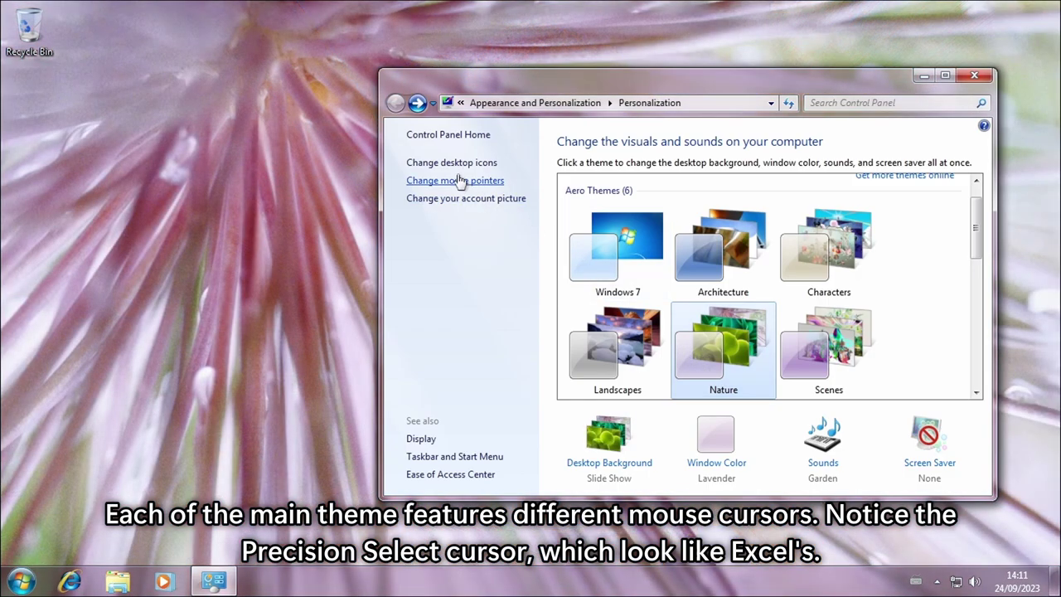
click(456, 184)
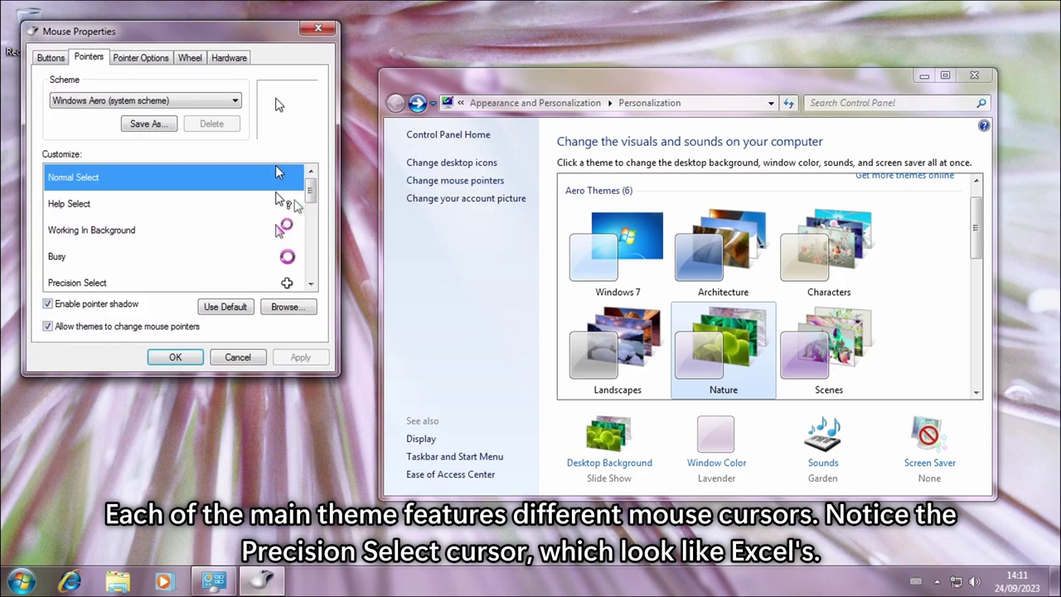
click(265, 230)
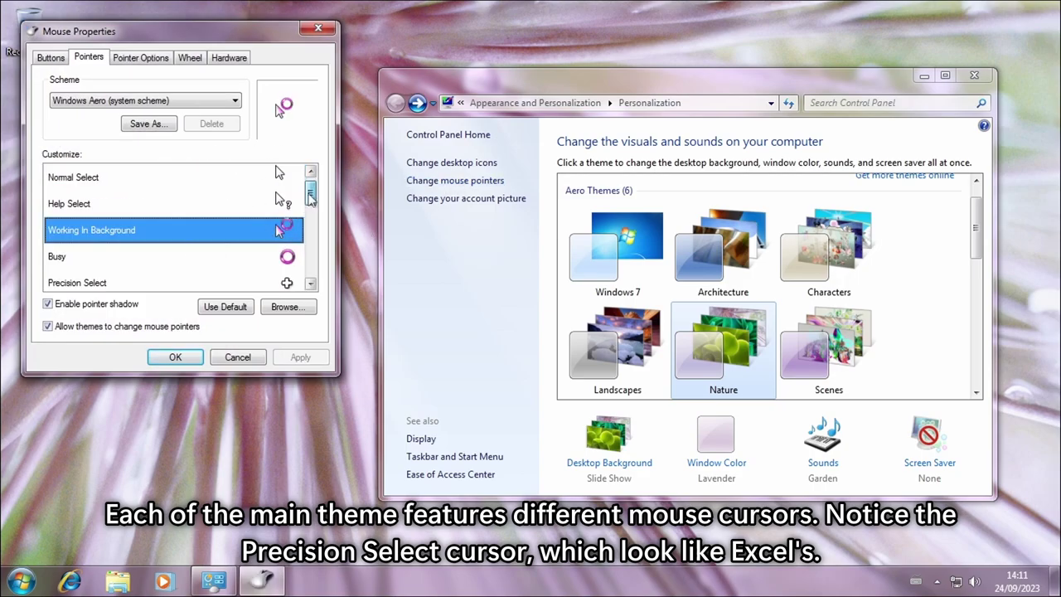
mouse_move(311, 194)
mouse_down()
mouse_move(310, 279)
mouse_move(313, 201)
mouse_up()
click(272, 183)
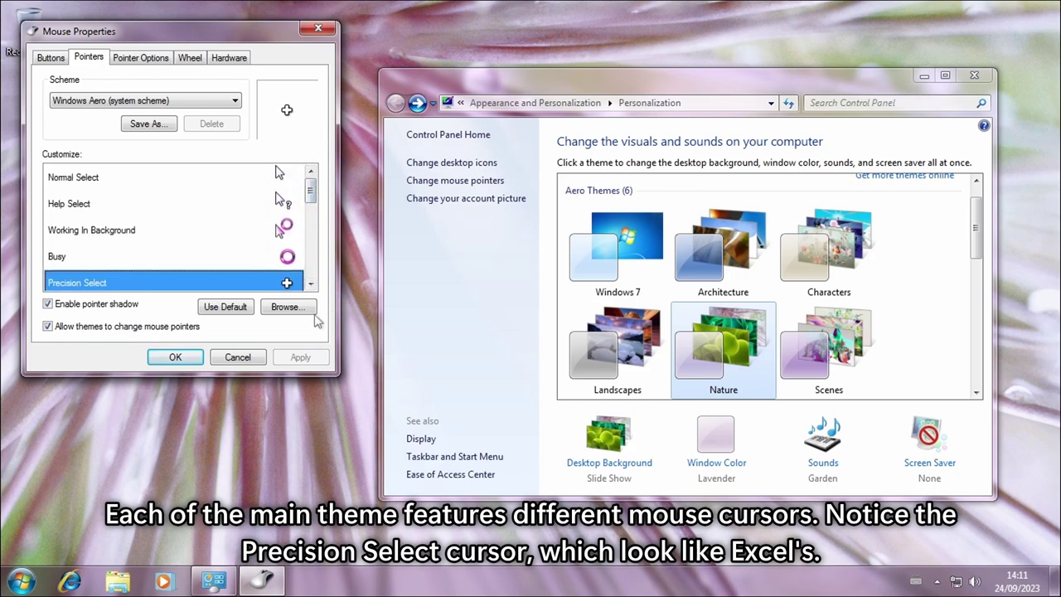
click(238, 357)
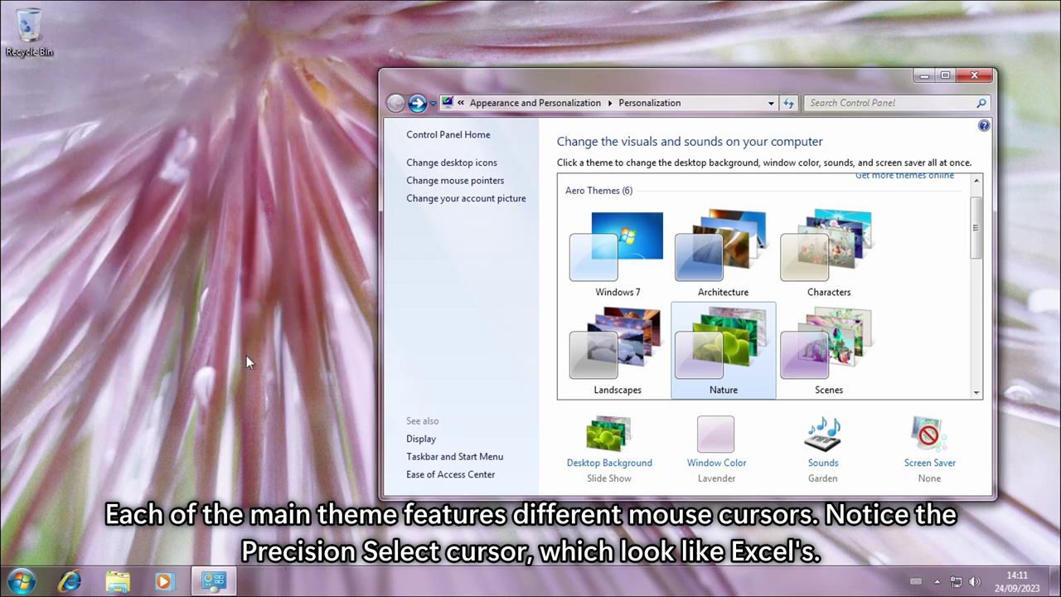
- Apply the Scenes theme and preview its Working In Background, Busy and Precision Select mouse pointers
click(829, 336)
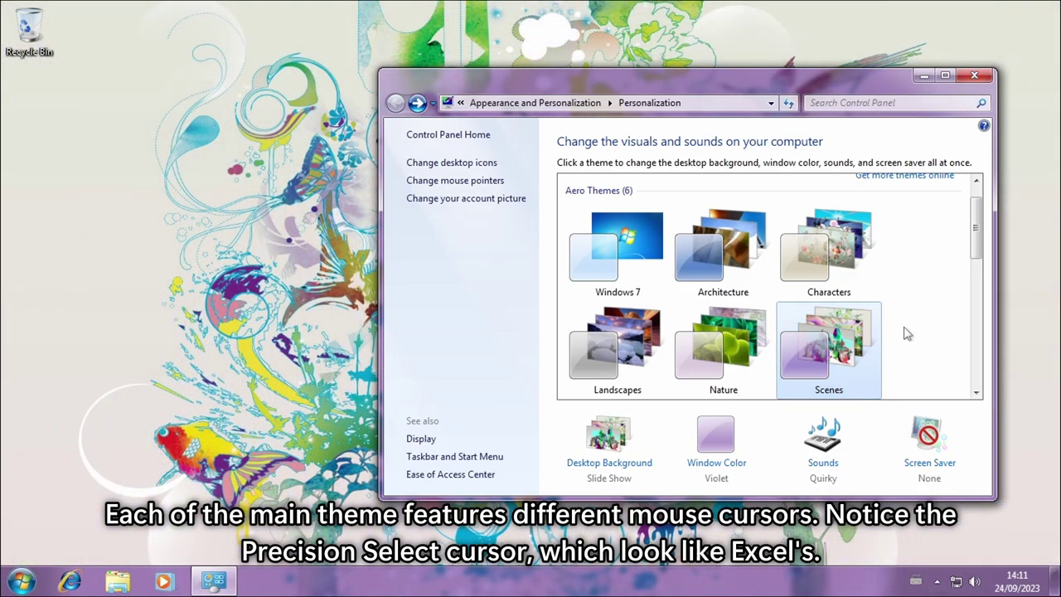
click(455, 179)
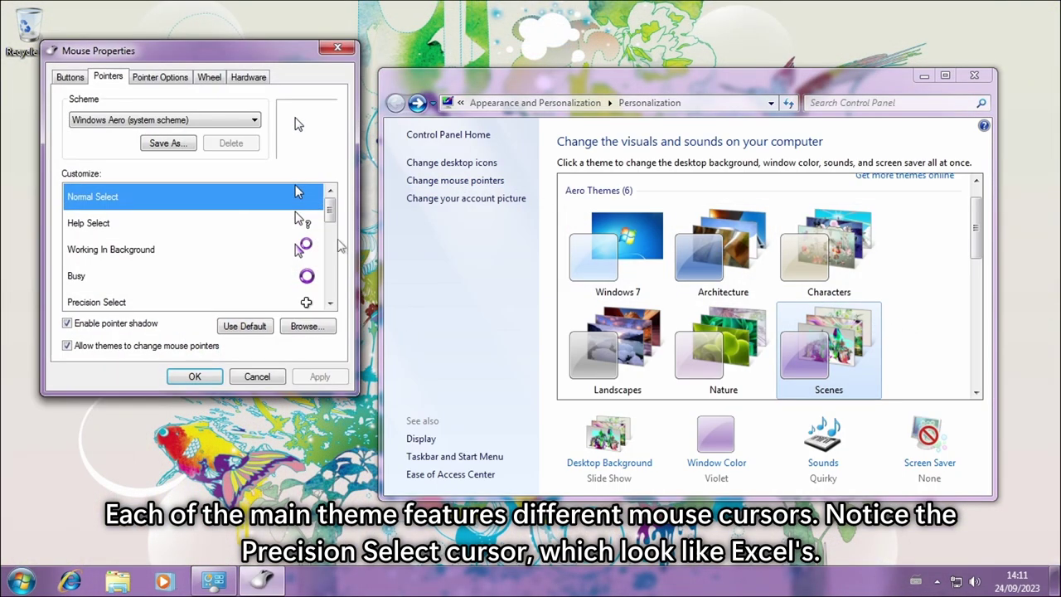
click(261, 249)
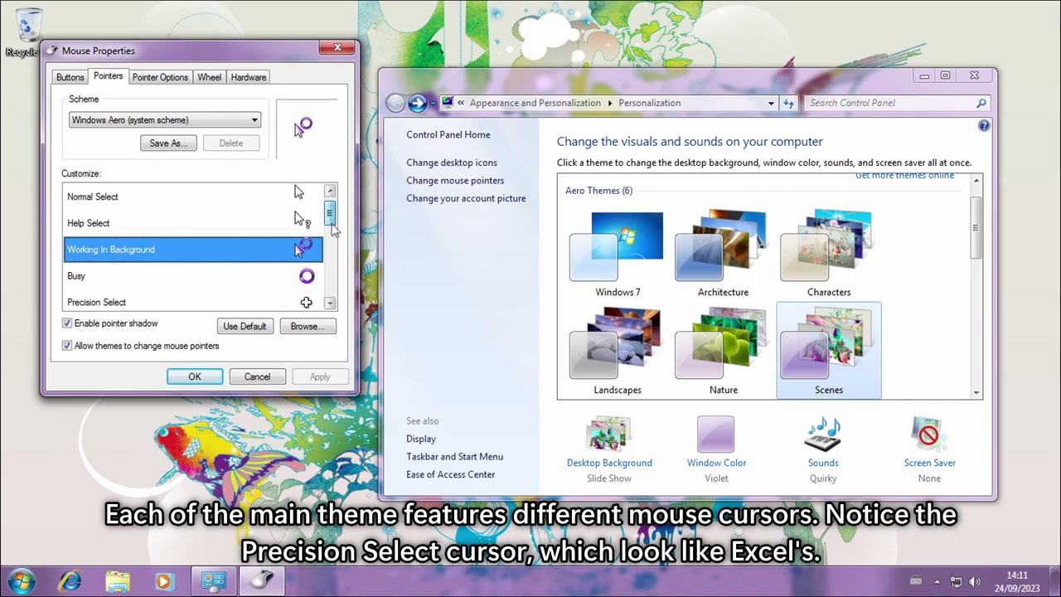
scroll(331, 224, down, 1)
click(306, 250)
click(292, 277)
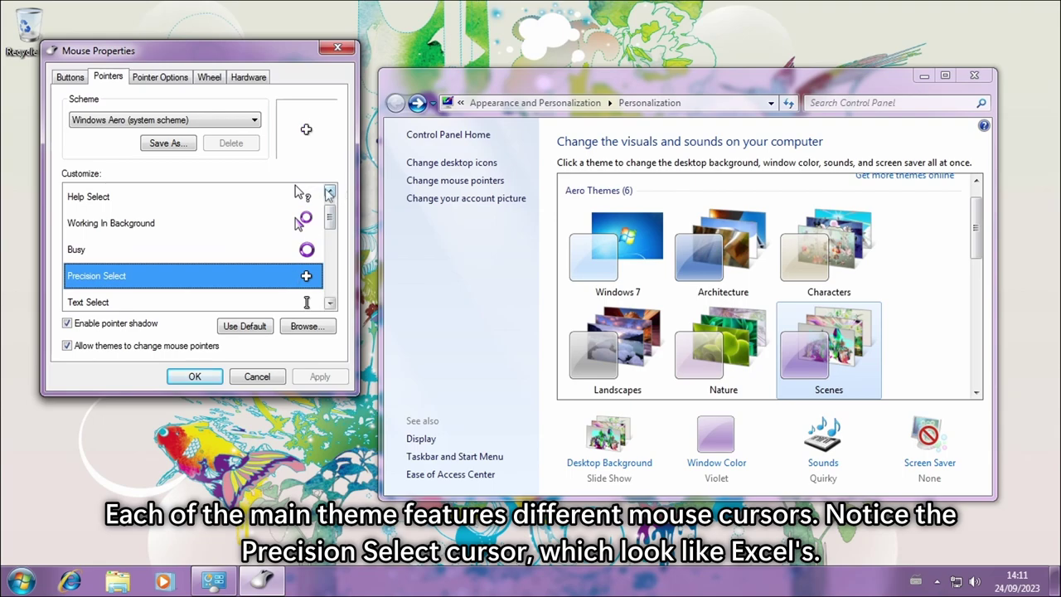
- Preview the Scenes theme's Text Select pointer, look through the rest of the pointer list and cancel Mouse Properties
drag(334, 222, 330, 237)
click(294, 253)
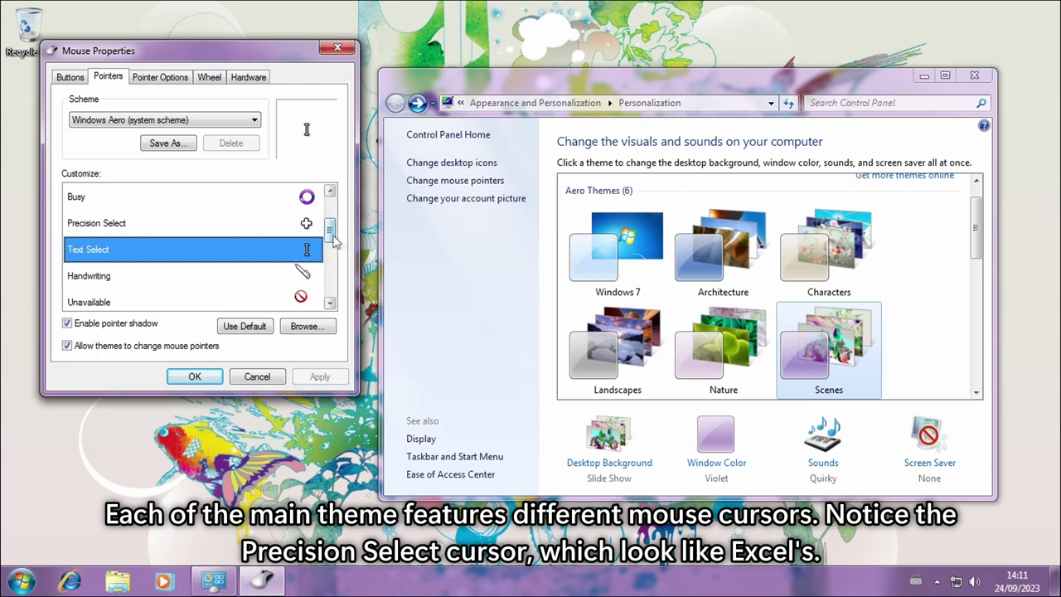
drag(331, 237, 319, 312)
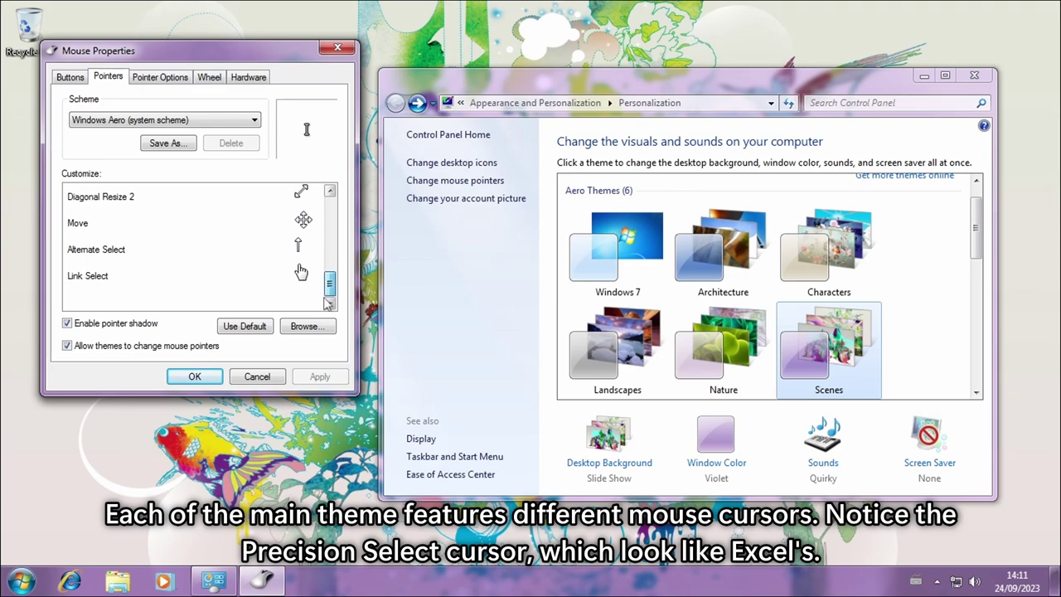
drag(331, 281, 340, 214)
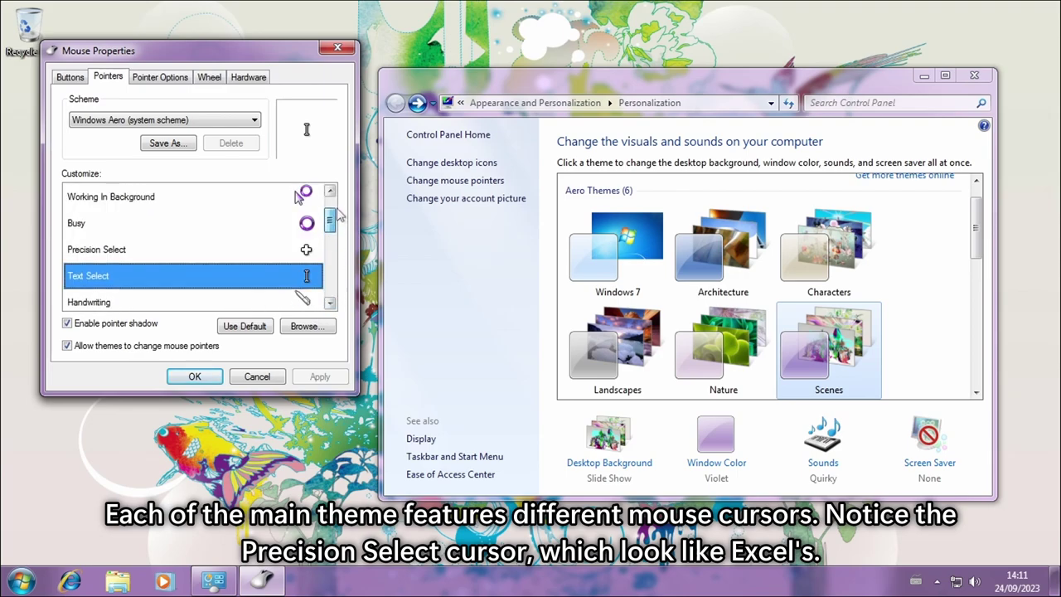
click(257, 376)
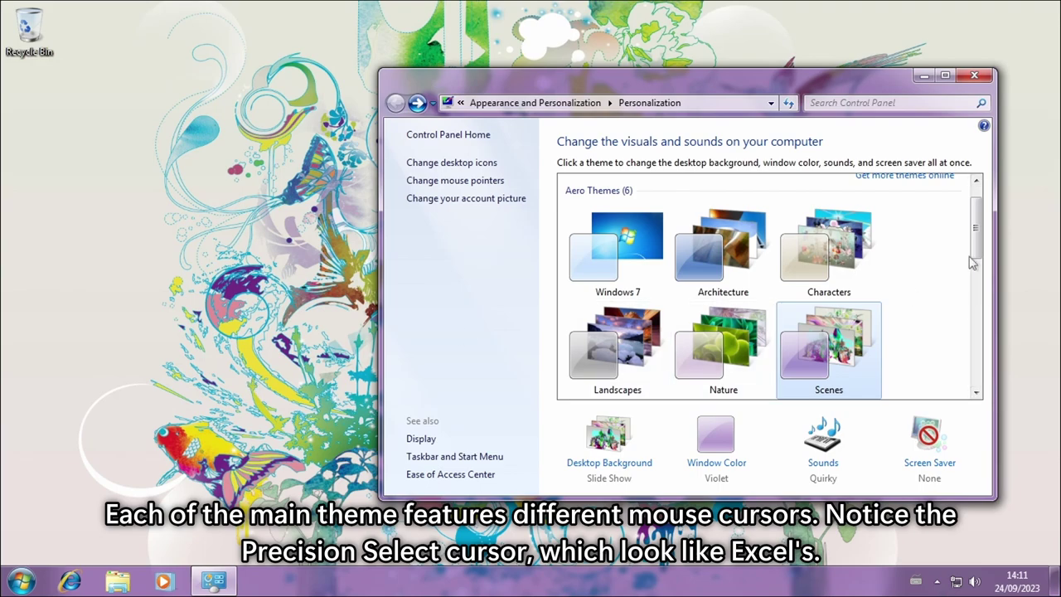
- Reopen the mouse pointer settings, browse the Cursors folder, preview the yellow_working cursor, and cancel both dialogs
scroll(972, 272, down, 3)
scroll(974, 249, up, 4)
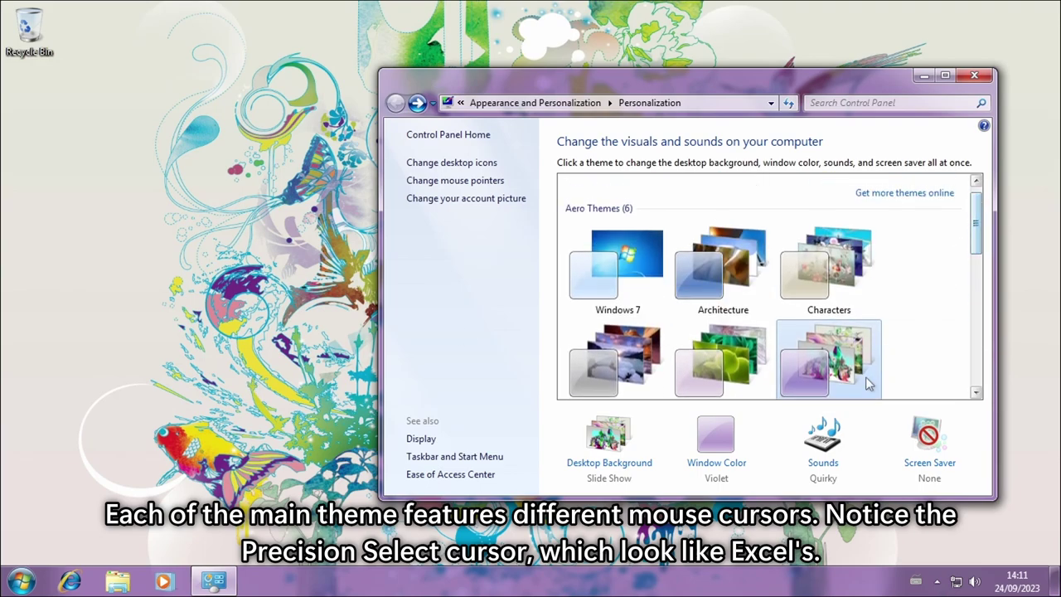
click(455, 180)
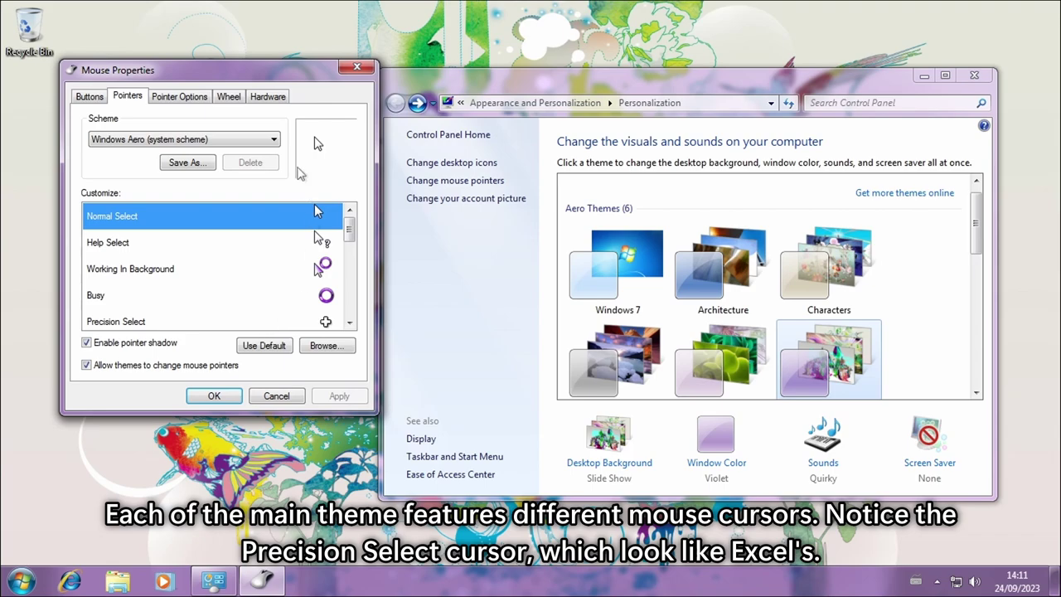
click(326, 345)
scroll(493, 166, down, 2)
drag(492, 166, 489, 330)
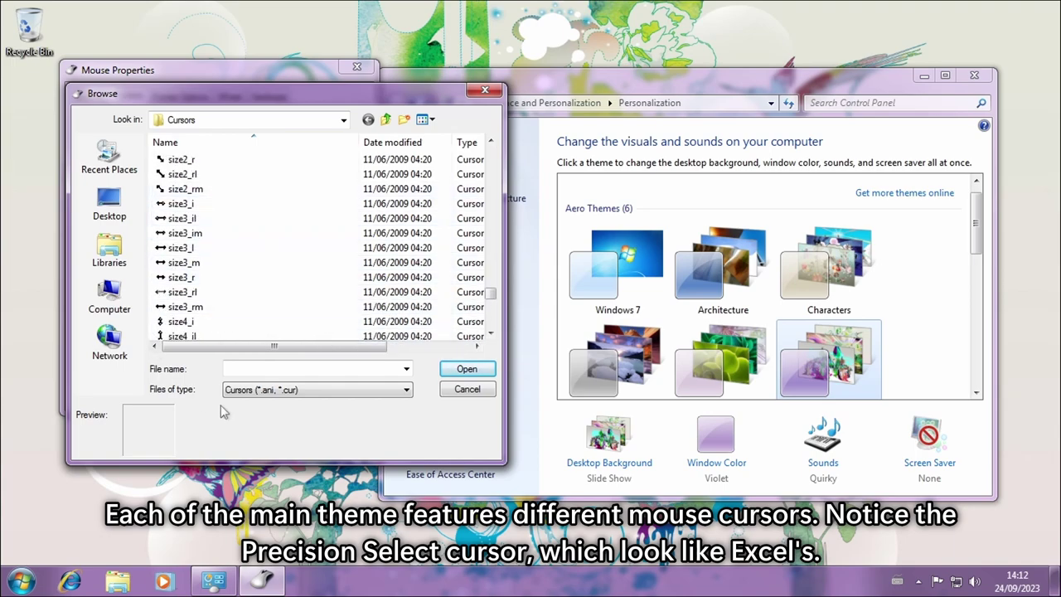
click(196, 323)
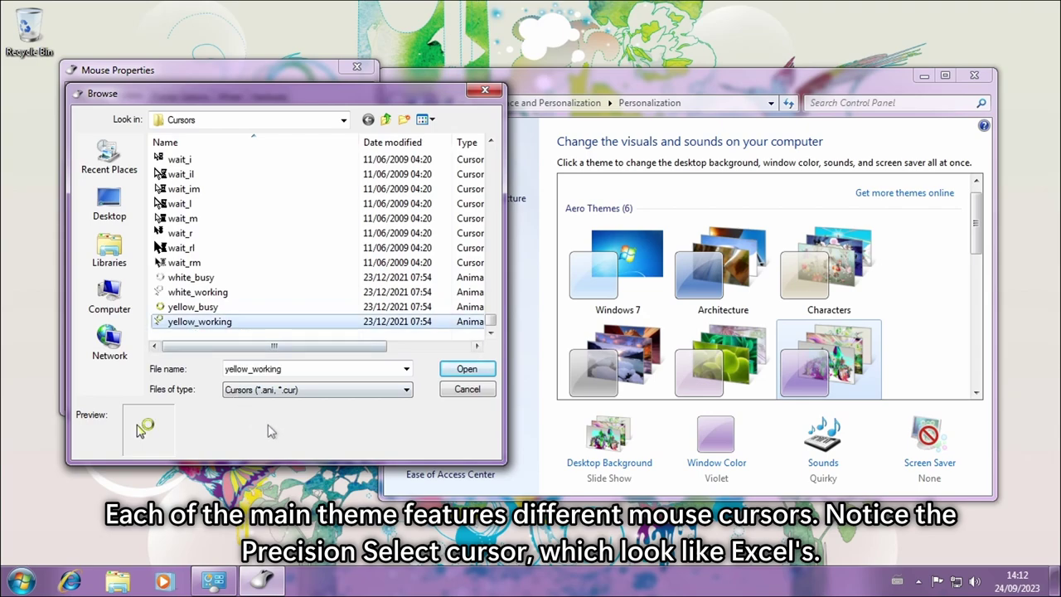
click(465, 388)
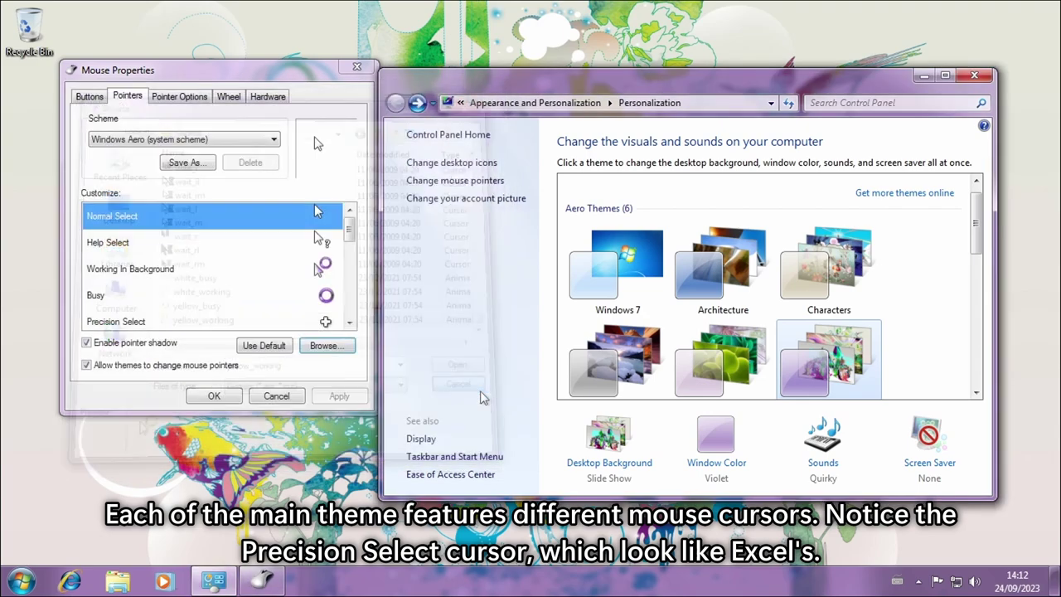
click(267, 402)
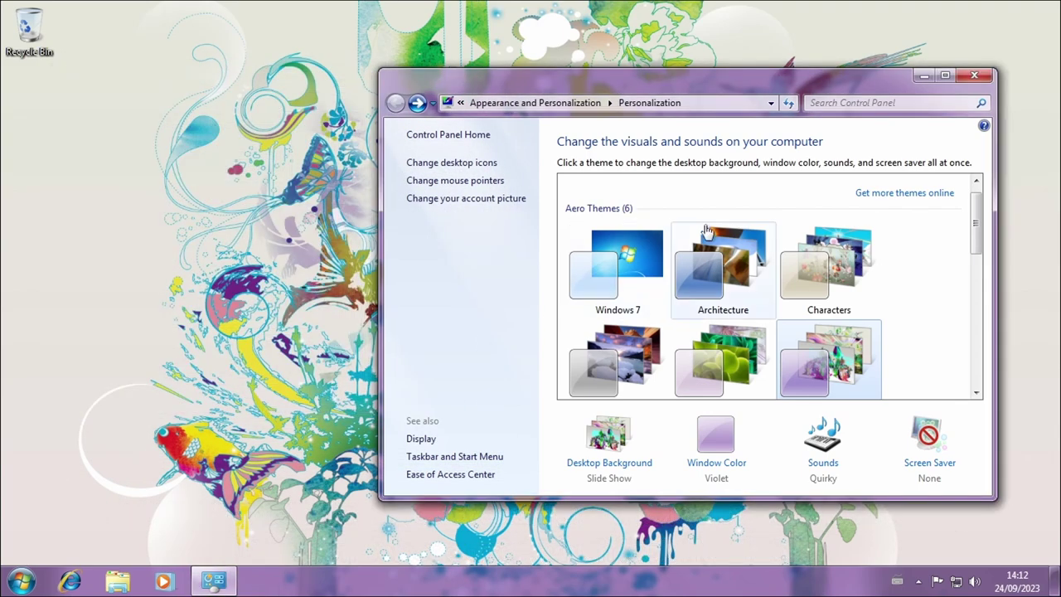
- Move the Personalization window, try the Characters theme, switch to the Australia theme and minimize the window to show its wallpaper
drag(567, 85, 387, 88)
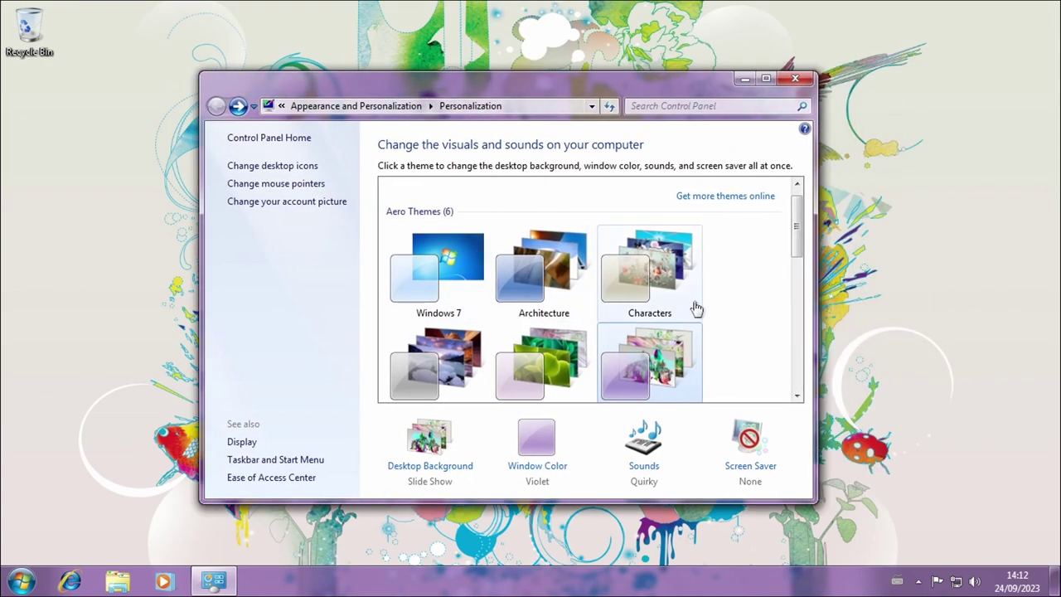
click(630, 277)
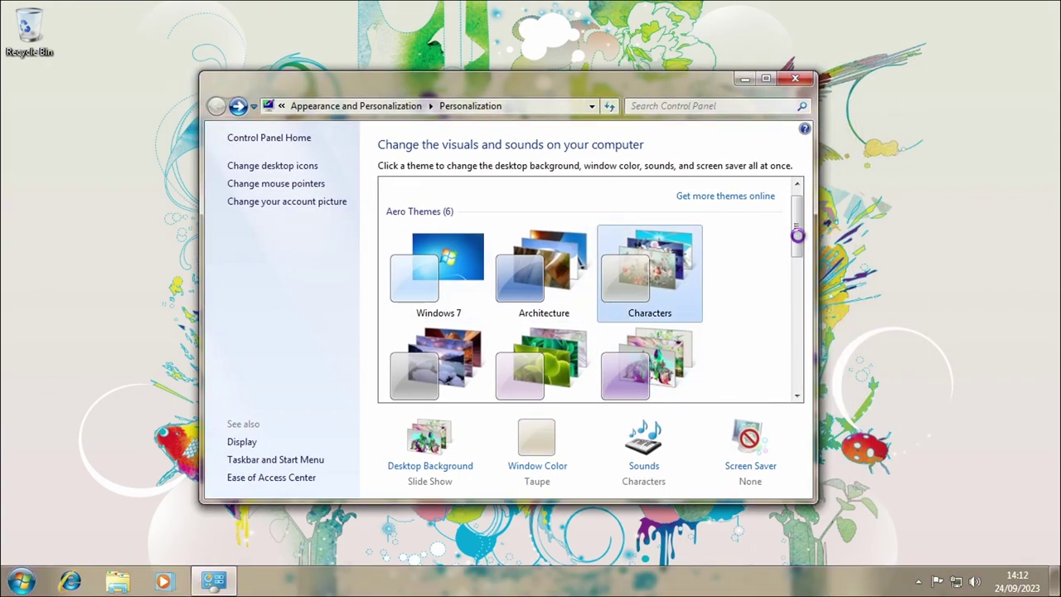
drag(798, 235, 797, 308)
click(467, 275)
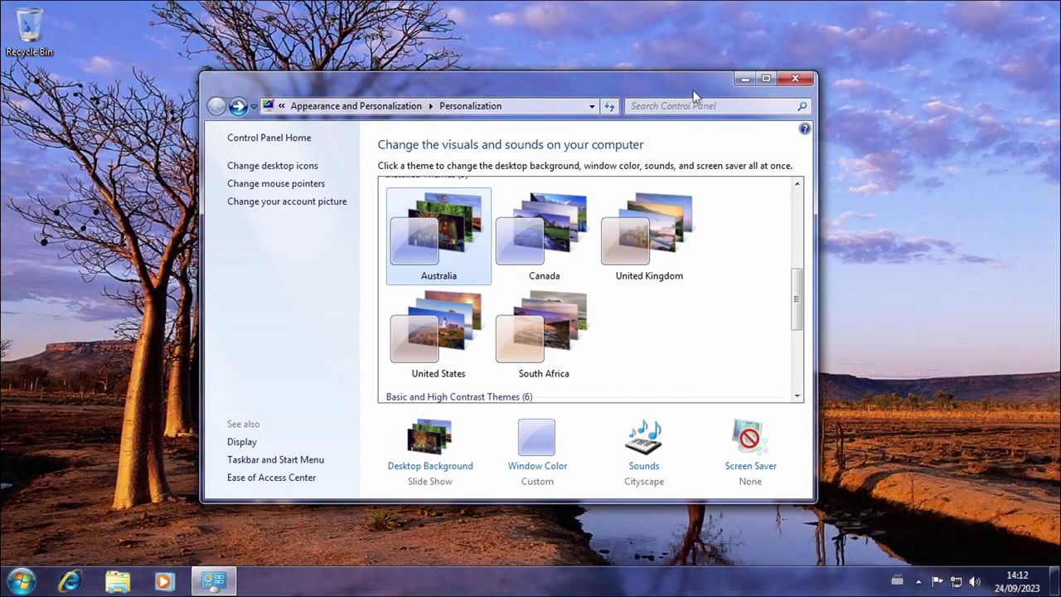
click(744, 78)
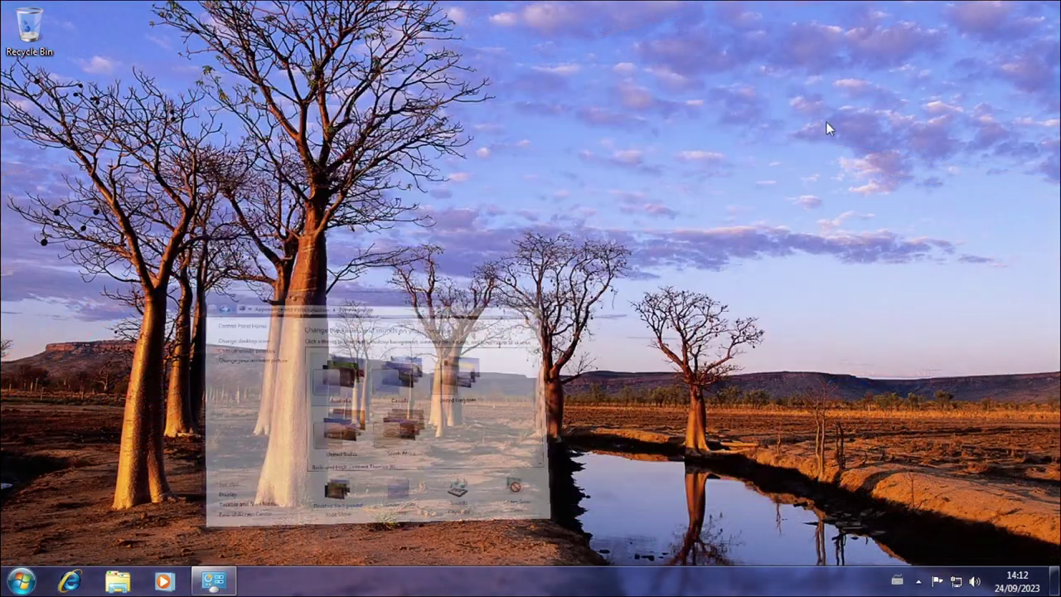
- Restore Personalization, apply the Canada theme and minimize the window to show its wallpaper
click(232, 584)
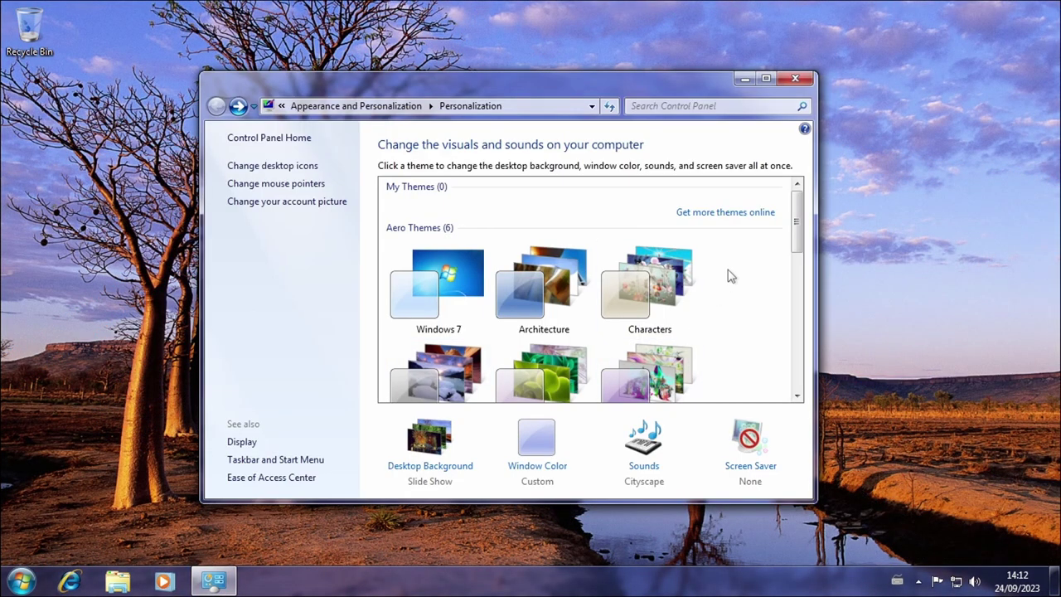
scroll(721, 282, down, 5)
scroll(551, 317, up, 1)
click(542, 295)
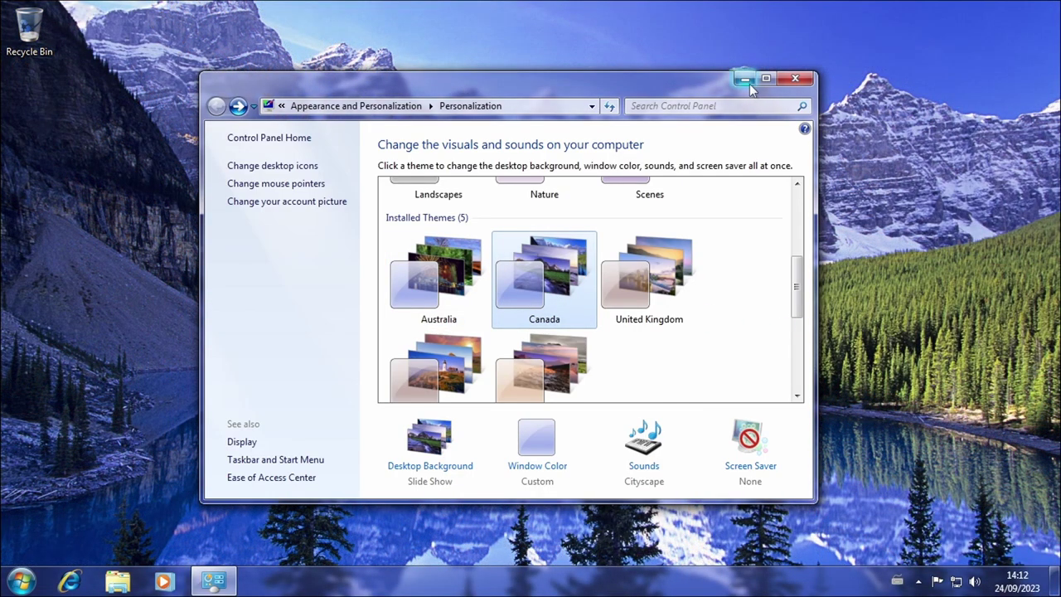
click(744, 79)
- Refresh the desktop and view the clock, Start menu and Action Center flyout under the Canada theme
right_click(602, 173)
click(646, 209)
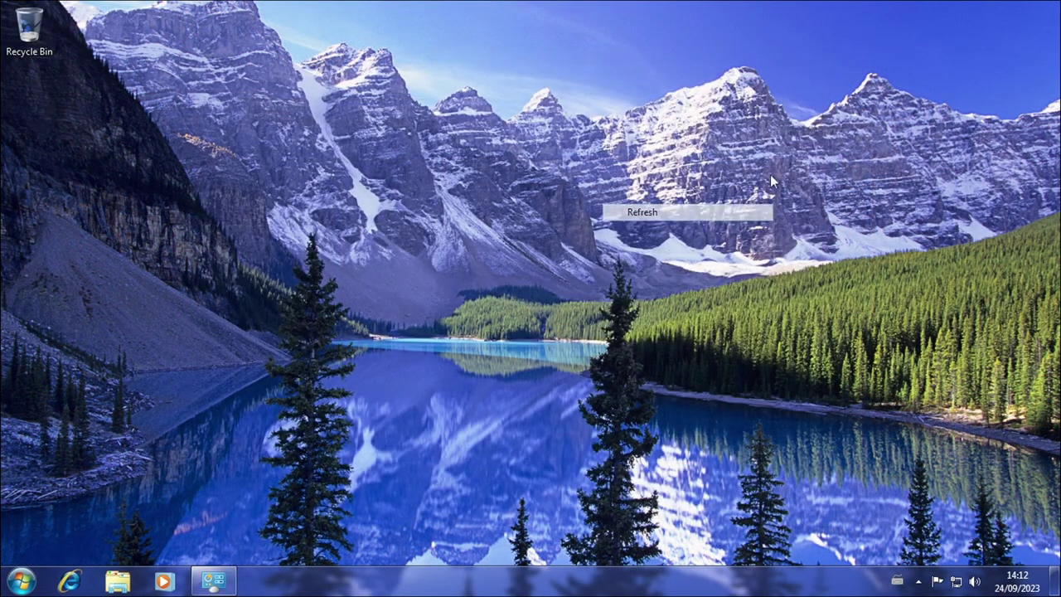
click(1018, 580)
key(super)
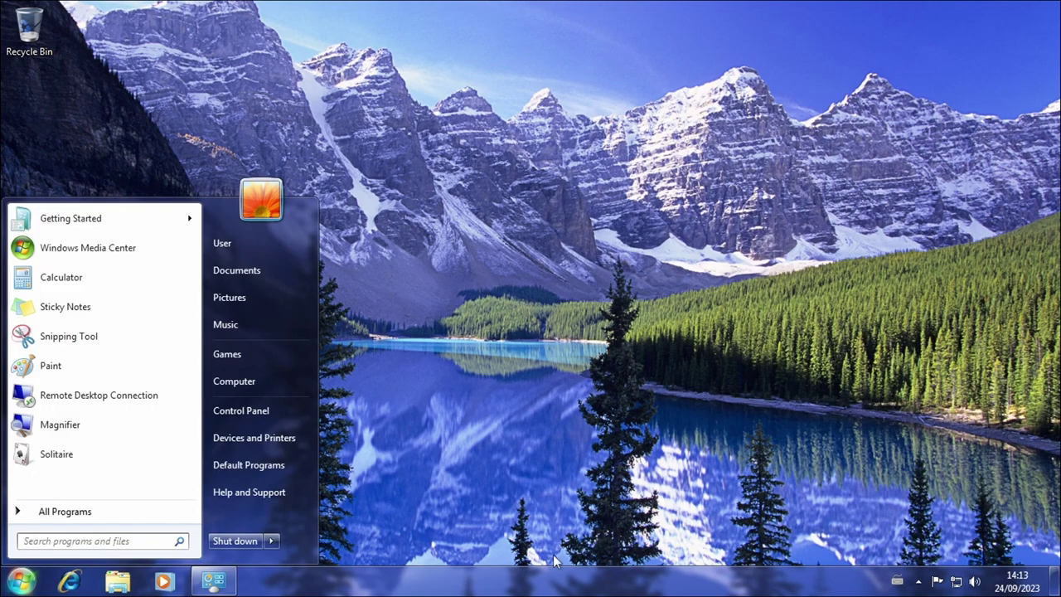
key(super)
click(939, 582)
click(768, 446)
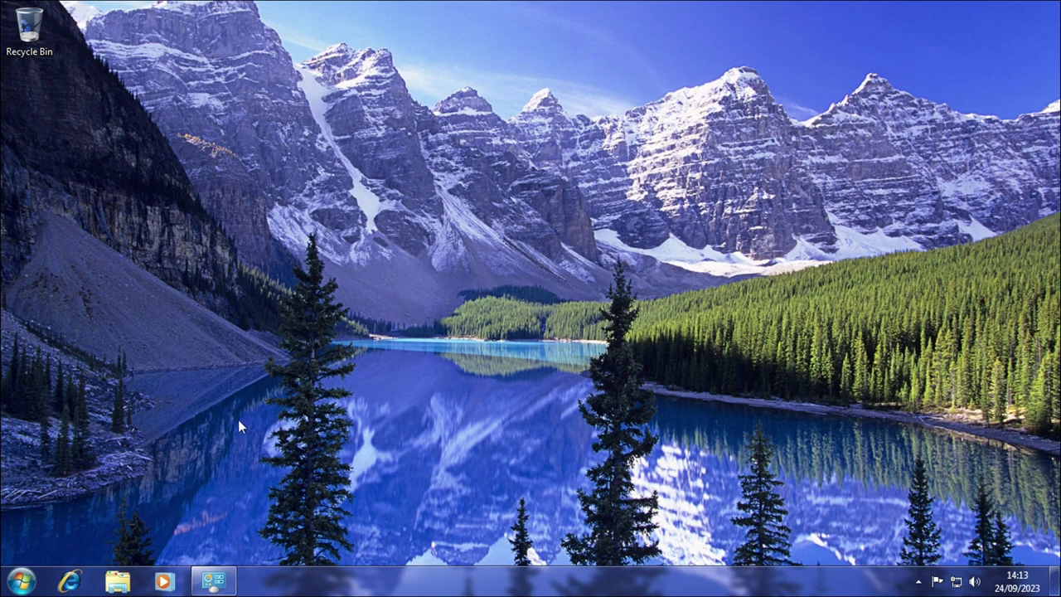
- Restore Personalization, apply the United Kingdom theme and minimize the window to show its wallpaper
click(232, 581)
scroll(722, 274, down, 5)
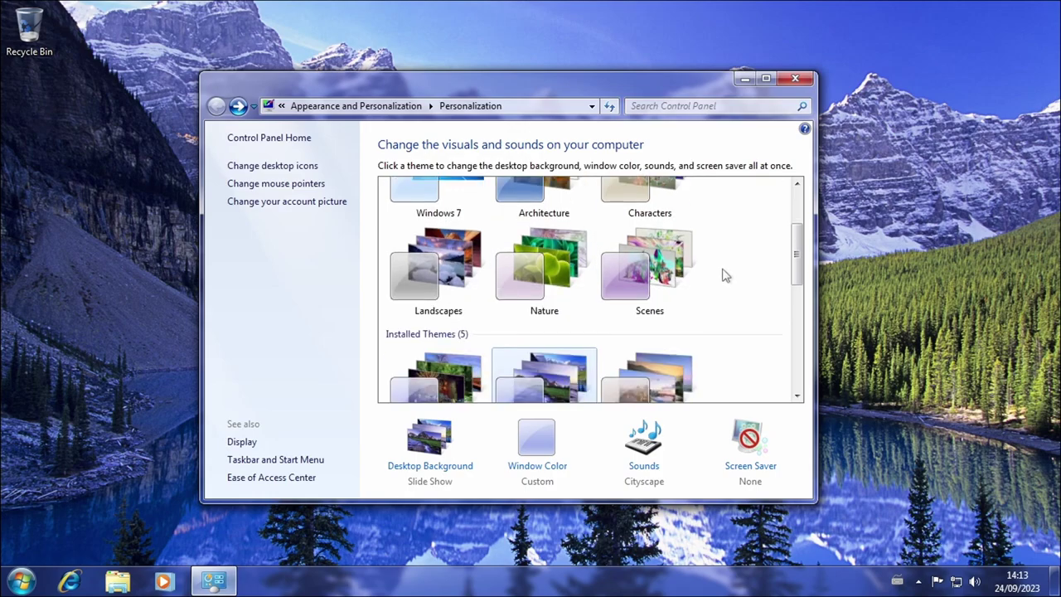
click(649, 277)
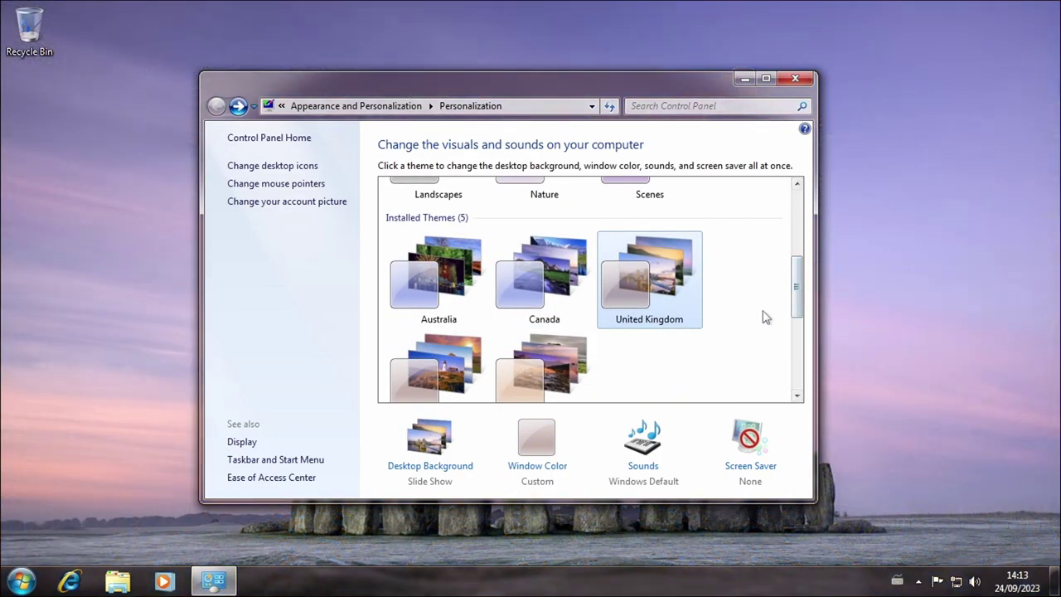
click(745, 78)
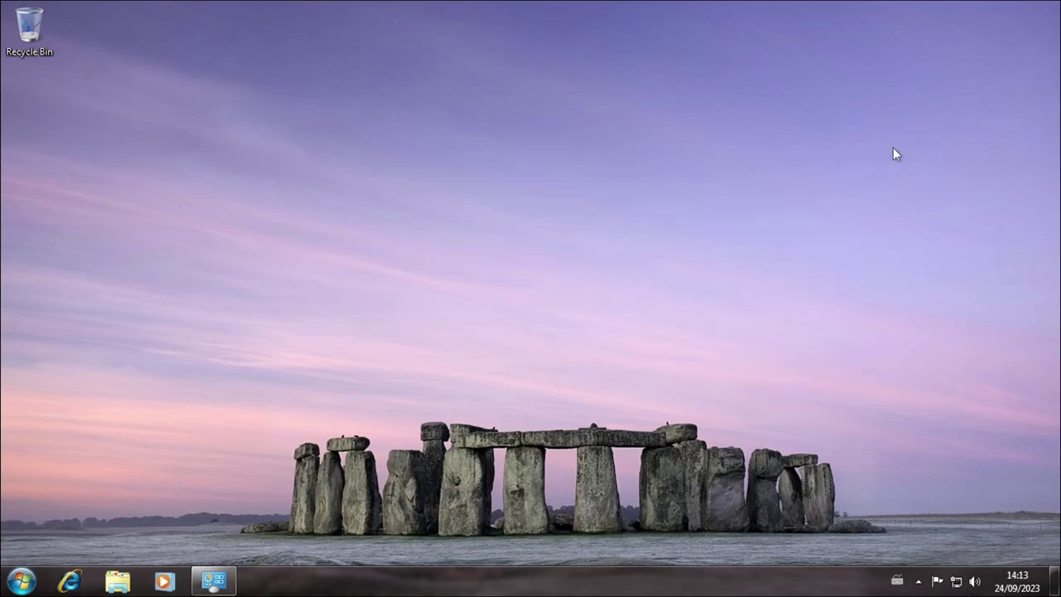
- Restore Personalization, apply the United States theme and minimize the window to show its wallpaper
click(213, 580)
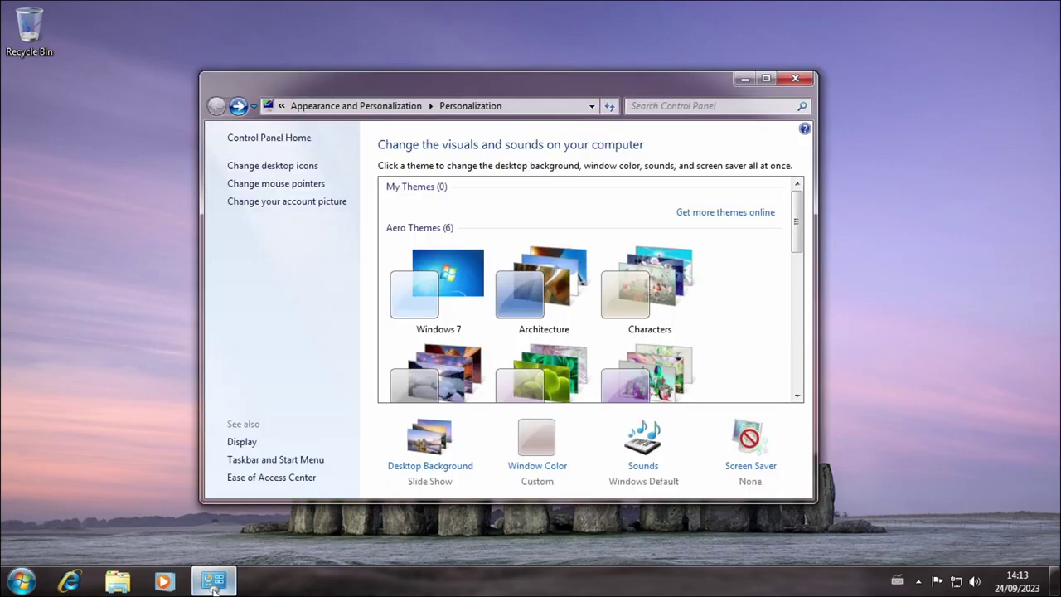
scroll(706, 276, down, 6)
click(438, 305)
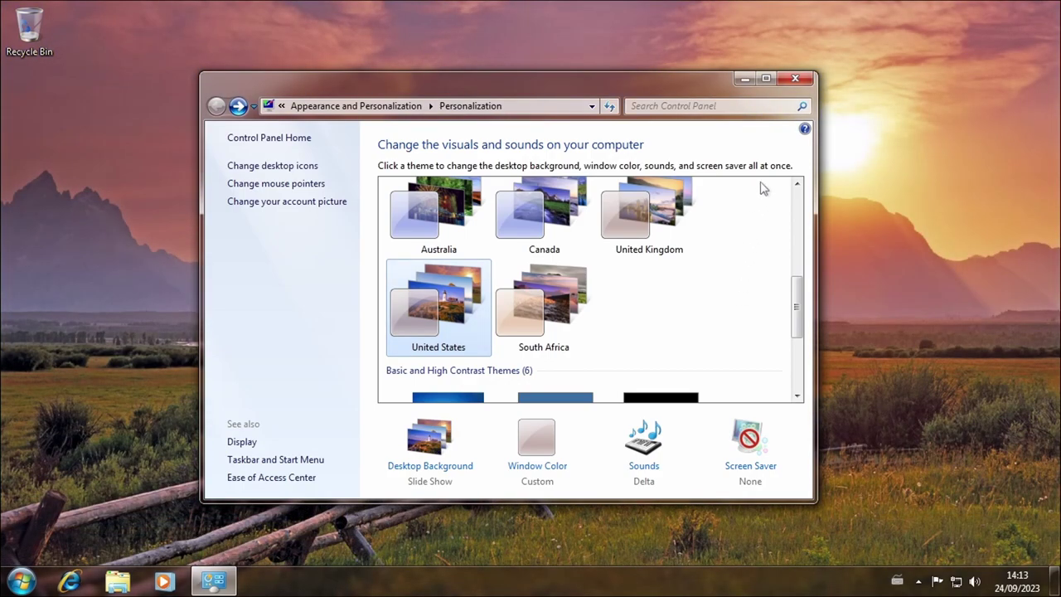
click(742, 76)
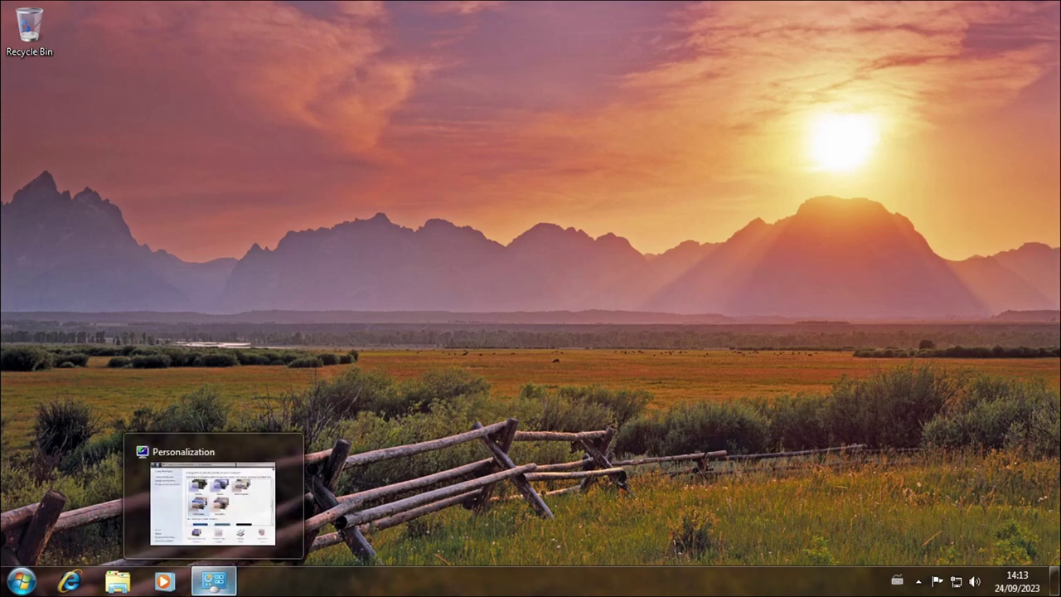
- Restore Personalization, apply the South Africa theme and minimize the window to show its wallpaper
click(213, 580)
scroll(588, 366, down, 8)
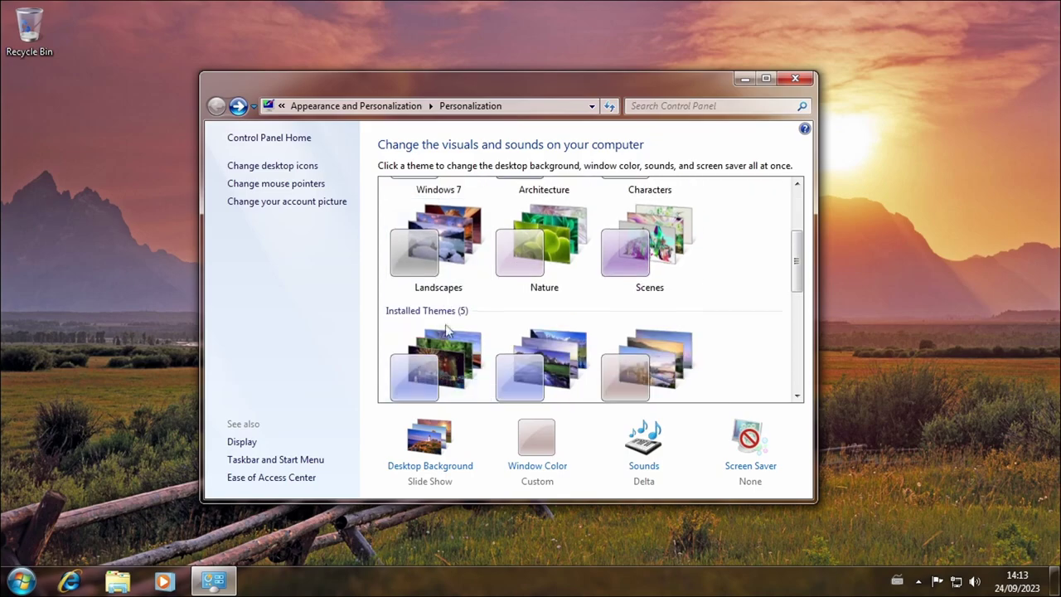
click(588, 366)
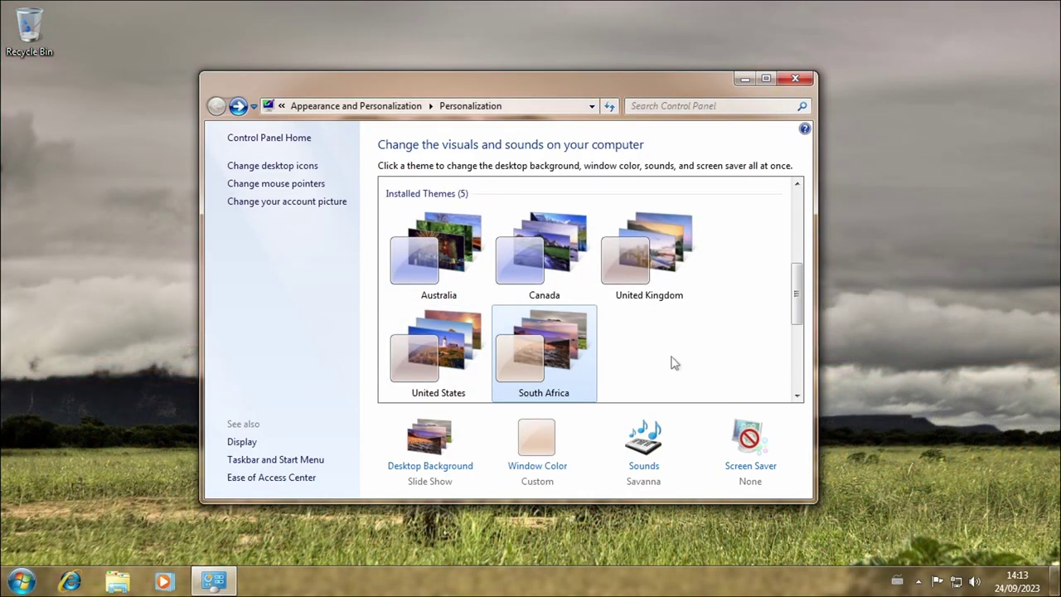
click(749, 82)
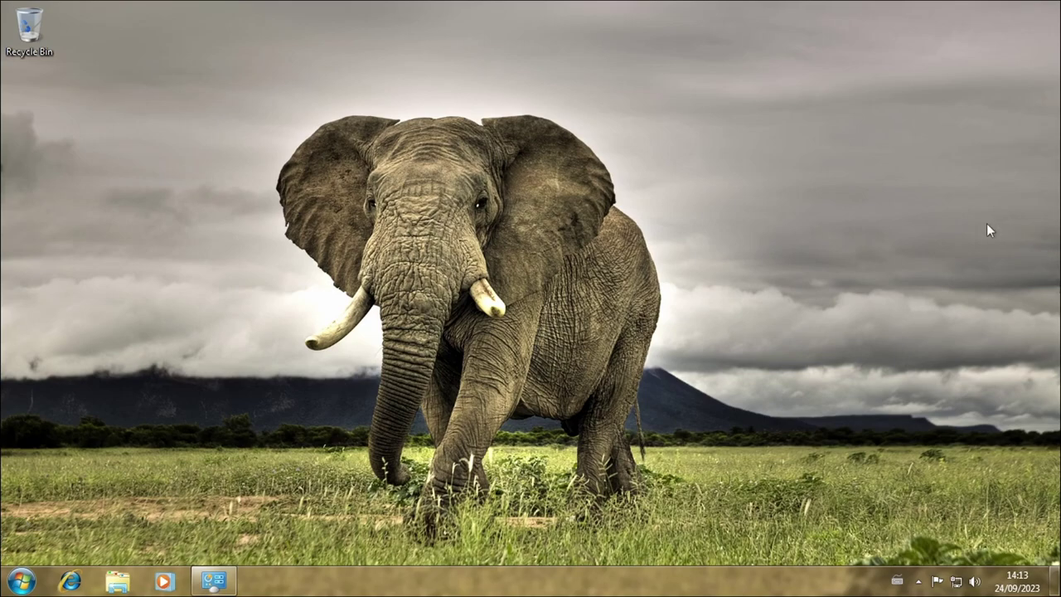
- Refresh the desktop and view the clock, volume and network flyouts under the South Africa theme
right_click(690, 207)
click(751, 250)
click(1018, 580)
click(975, 582)
click(957, 582)
click(848, 183)
- Apply the Windows Classic theme, minimize Personalization and open the Start menu to examine its classic look
click(213, 581)
scroll(705, 294, down, 5)
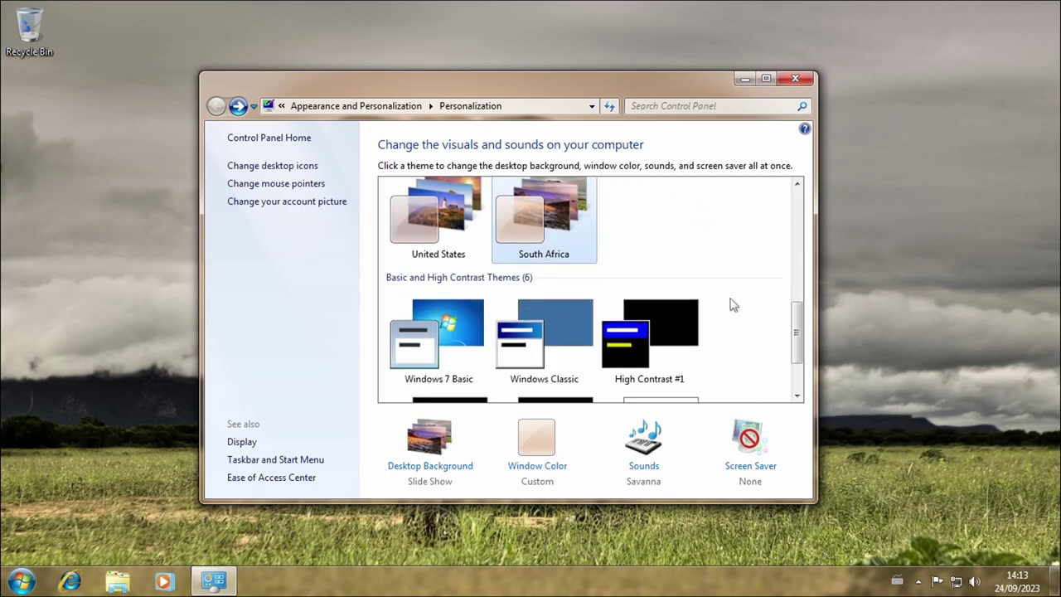
click(514, 354)
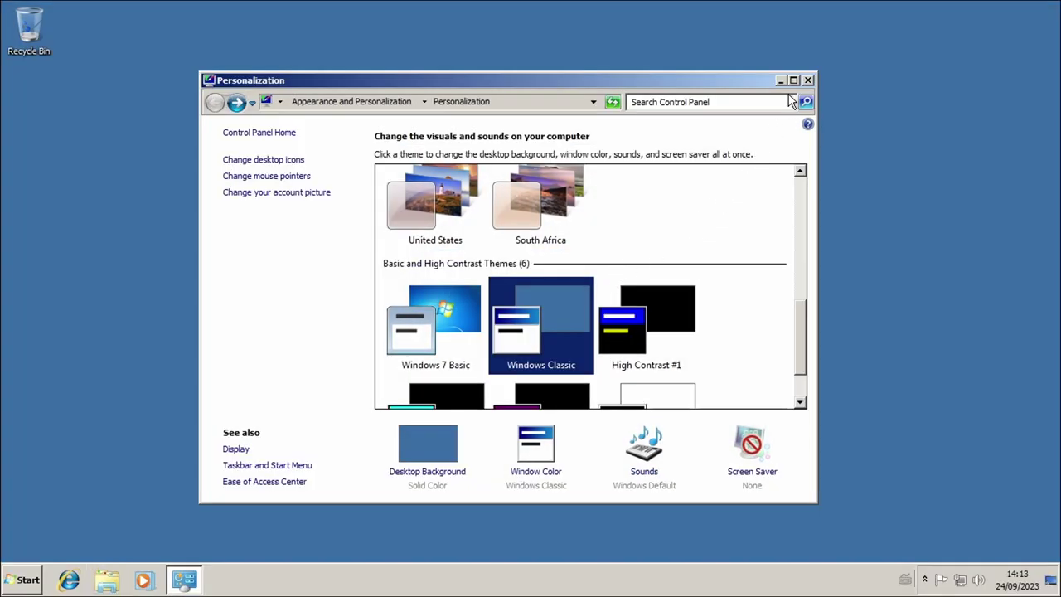
click(781, 82)
click(24, 581)
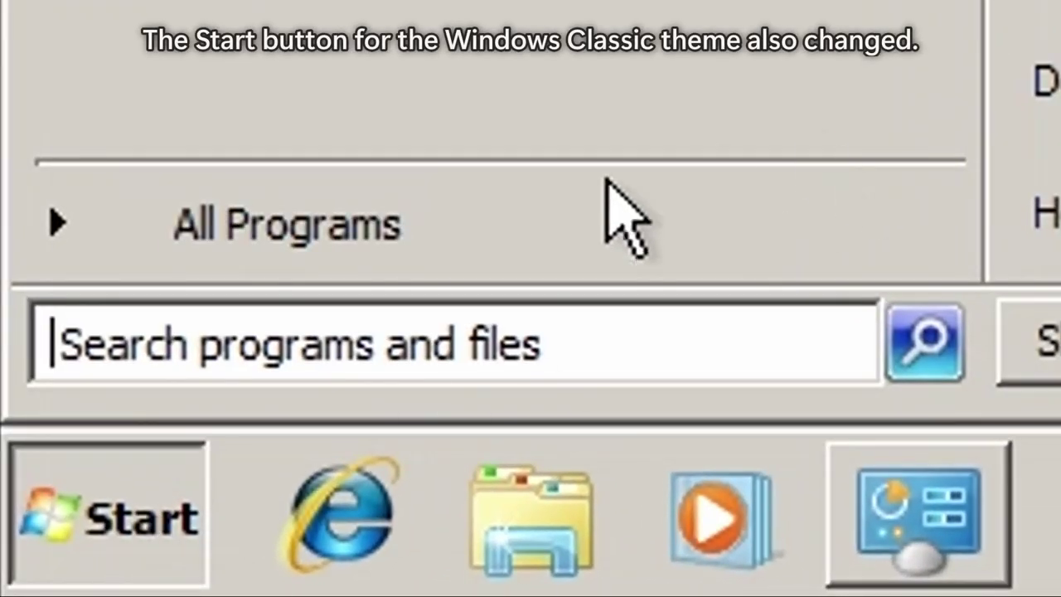
- Close the Start menu, restore Personalization, apply the Windows 7 Aero theme and close the window
click(124, 552)
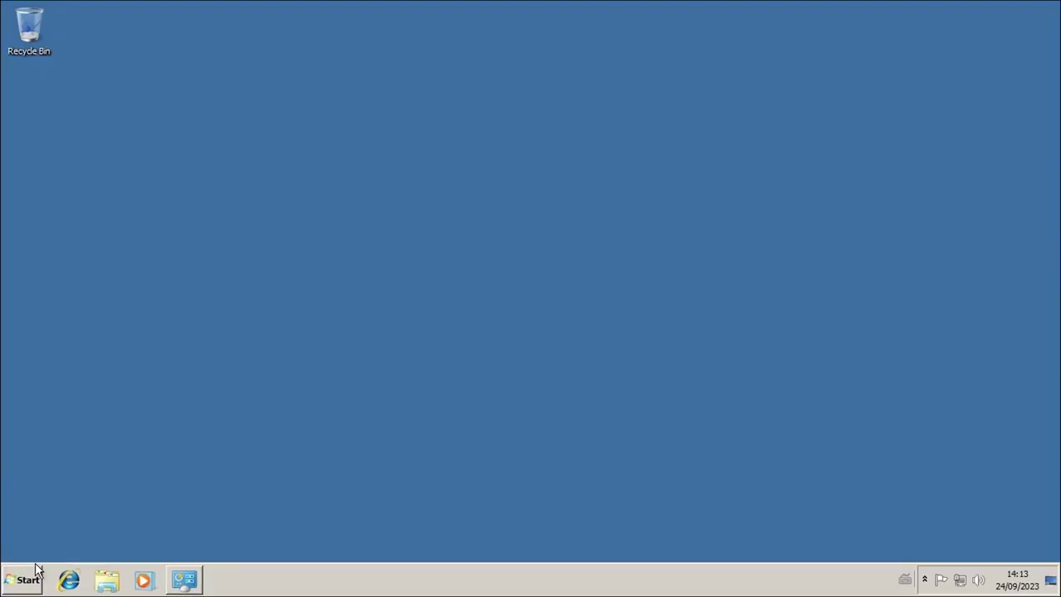
click(191, 583)
click(460, 272)
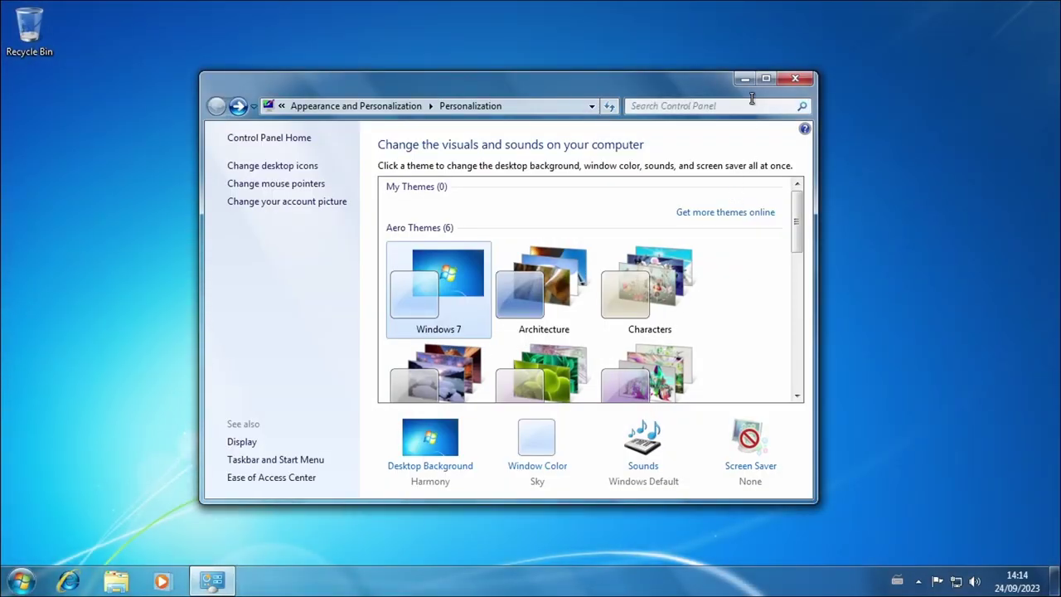
click(808, 79)
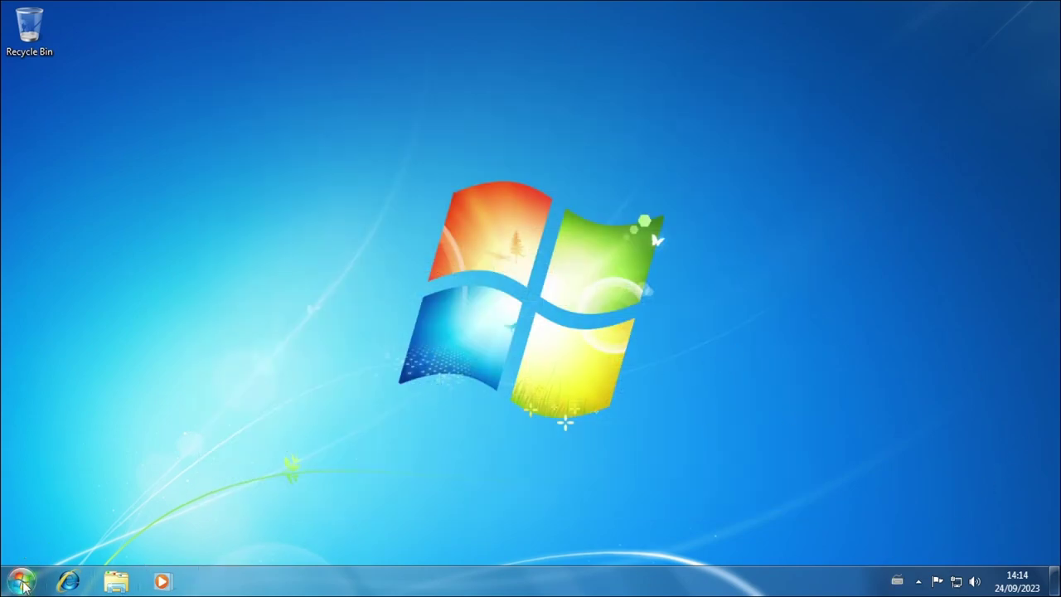
- Open Getting Started and launch its option to go online to find out what's new in Windows 7
click(23, 586)
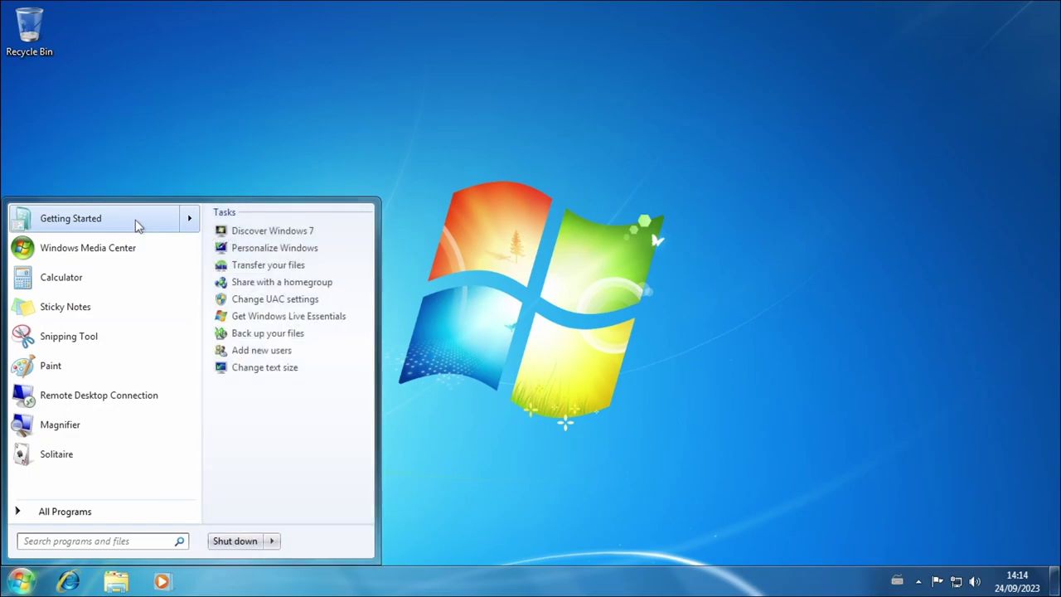
click(139, 222)
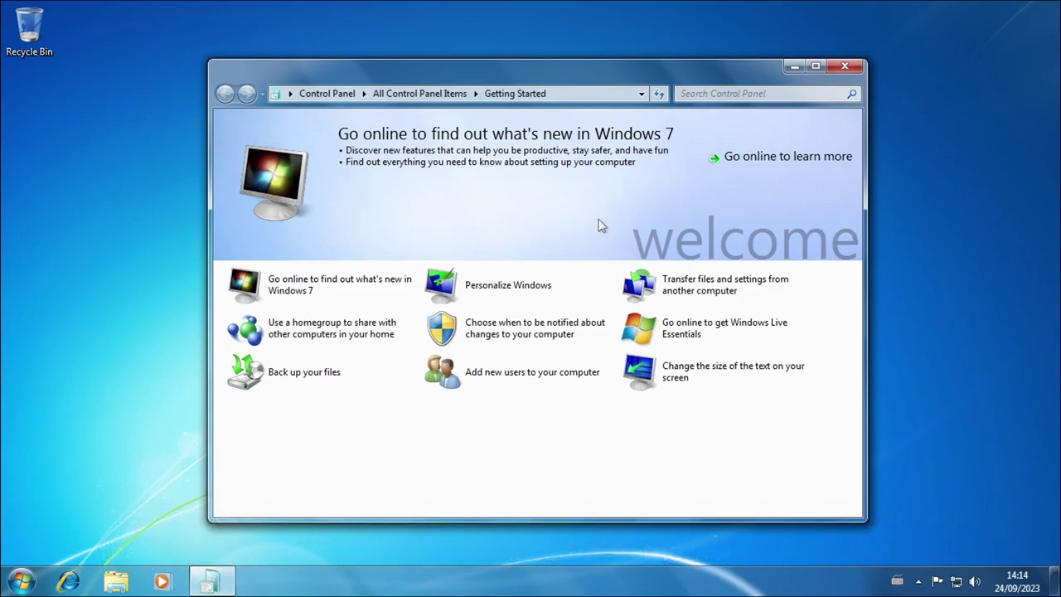
click(386, 286)
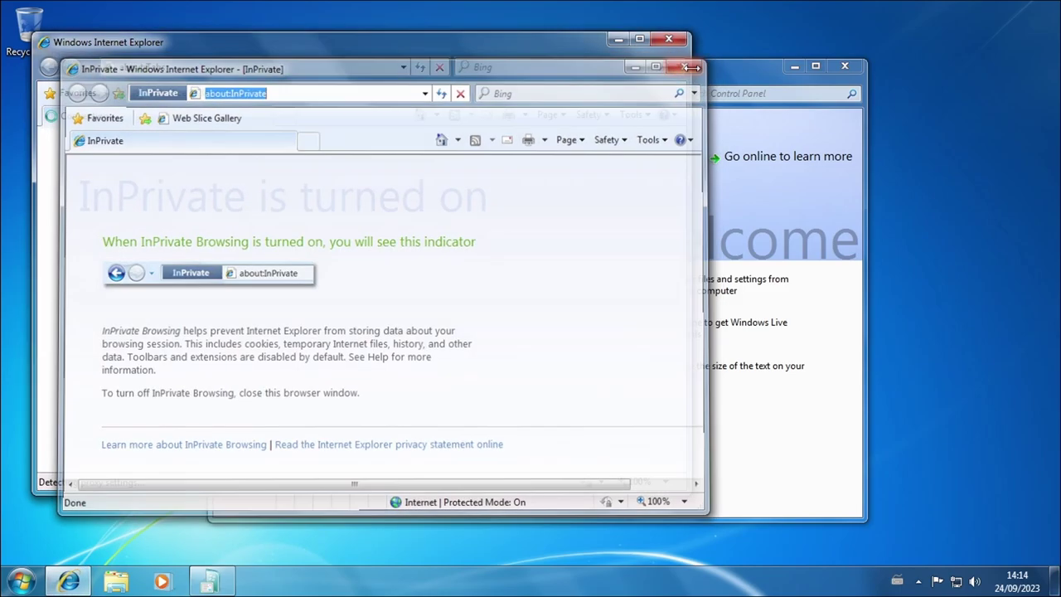
- Open a new Internet Explorer tab, view the About Internet Explorer information and close the browser
click(297, 121)
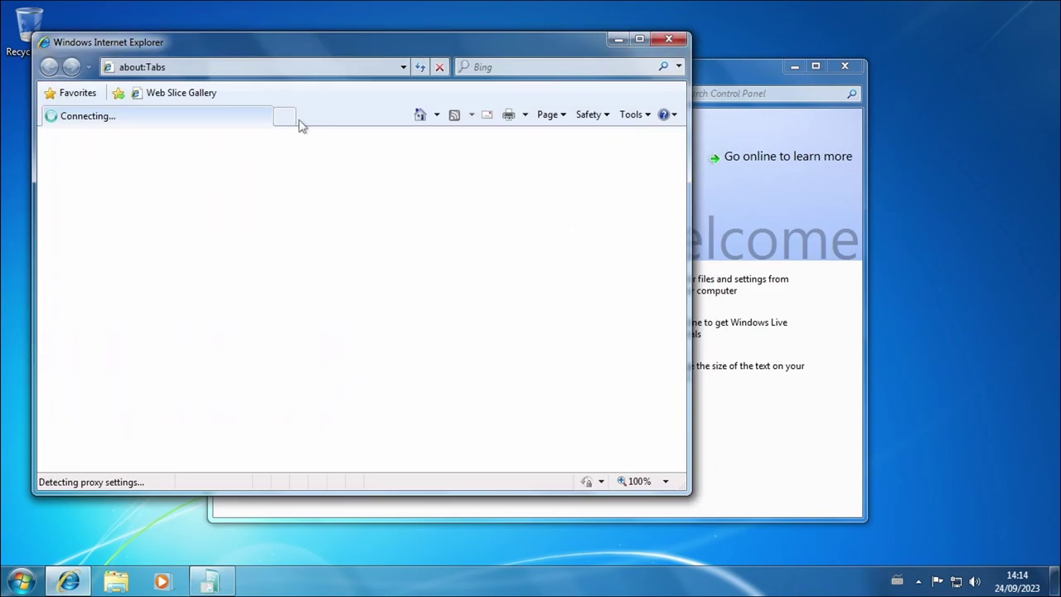
click(666, 114)
click(491, 206)
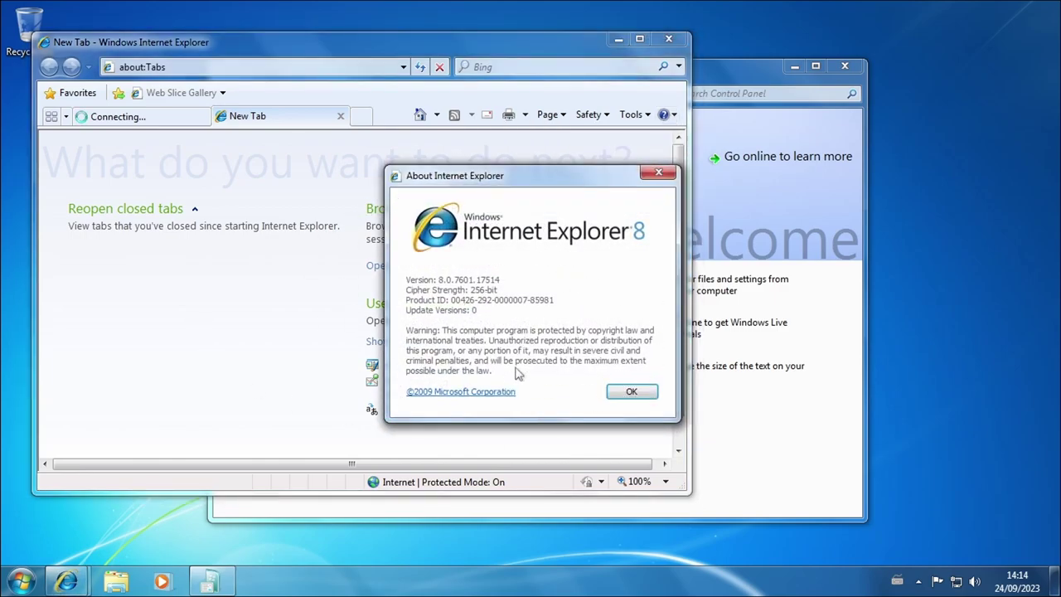
click(640, 395)
key(alt+F4)
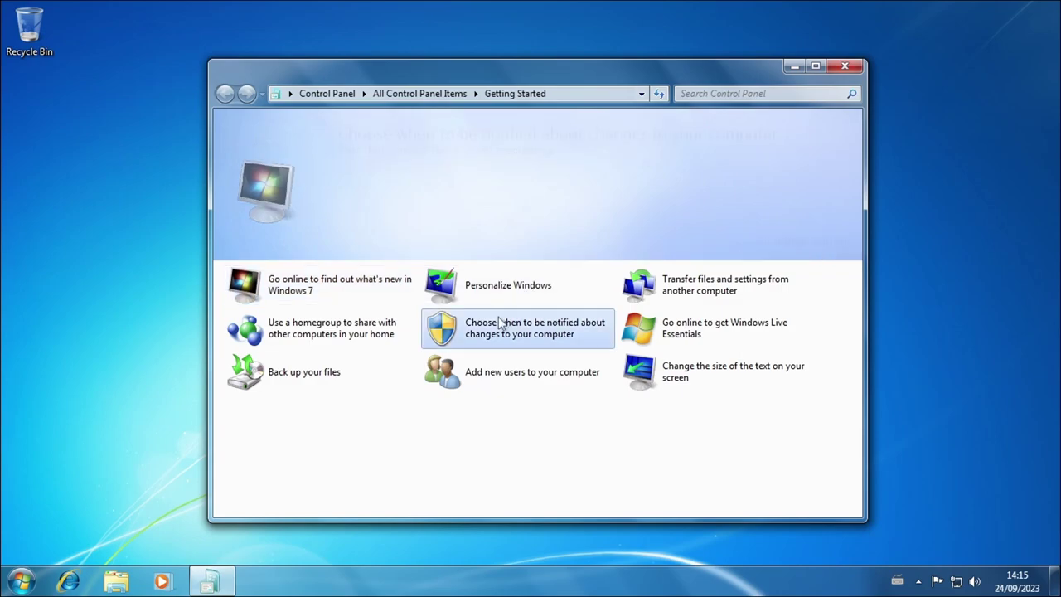
- Examine the homegroup item in Getting Started, open its HomeGroup setup page and close it
key(Right)
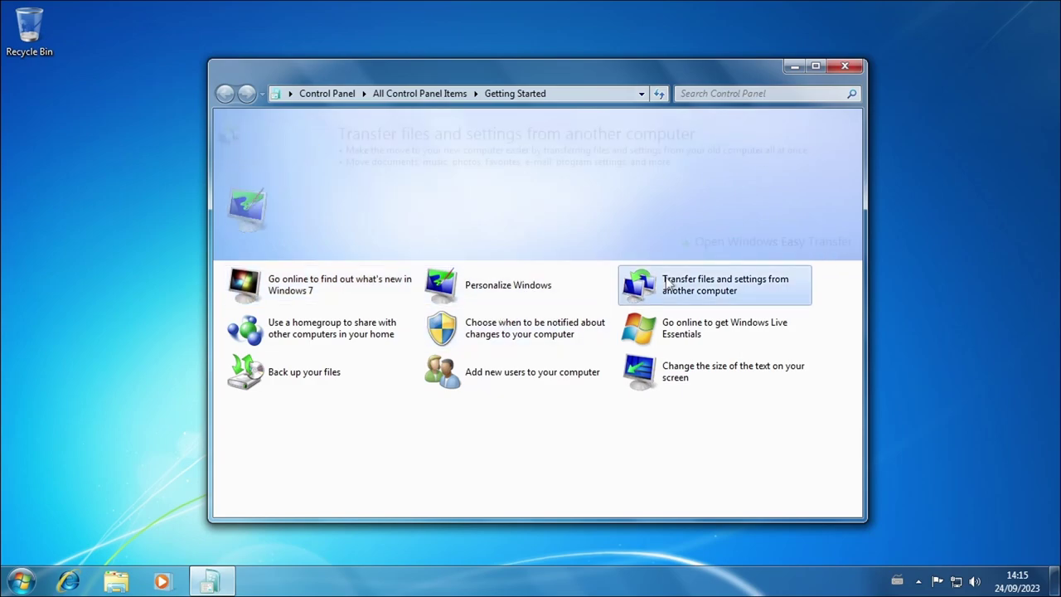
click(308, 342)
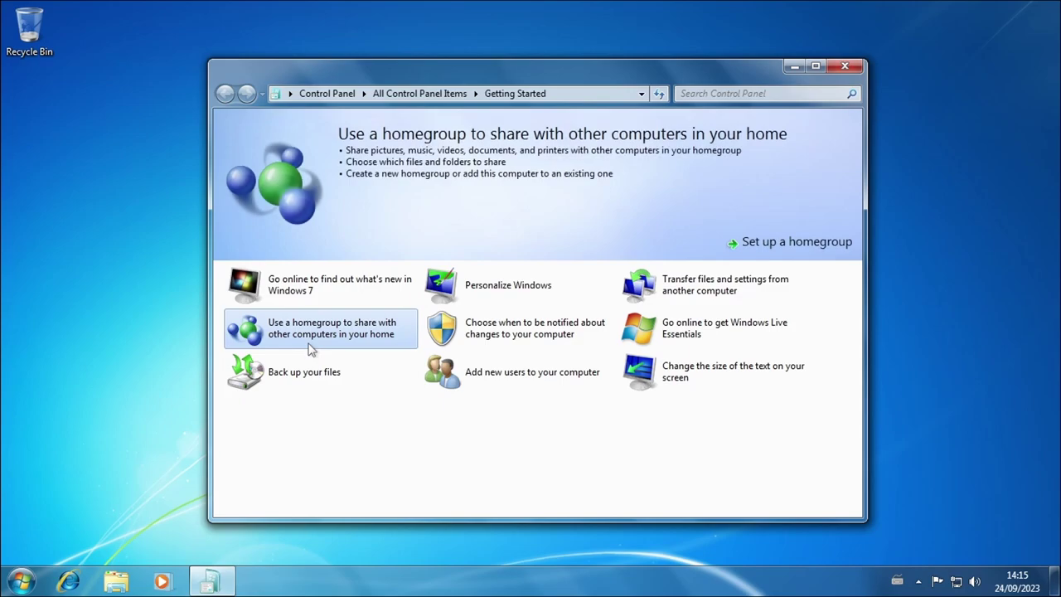
click(825, 248)
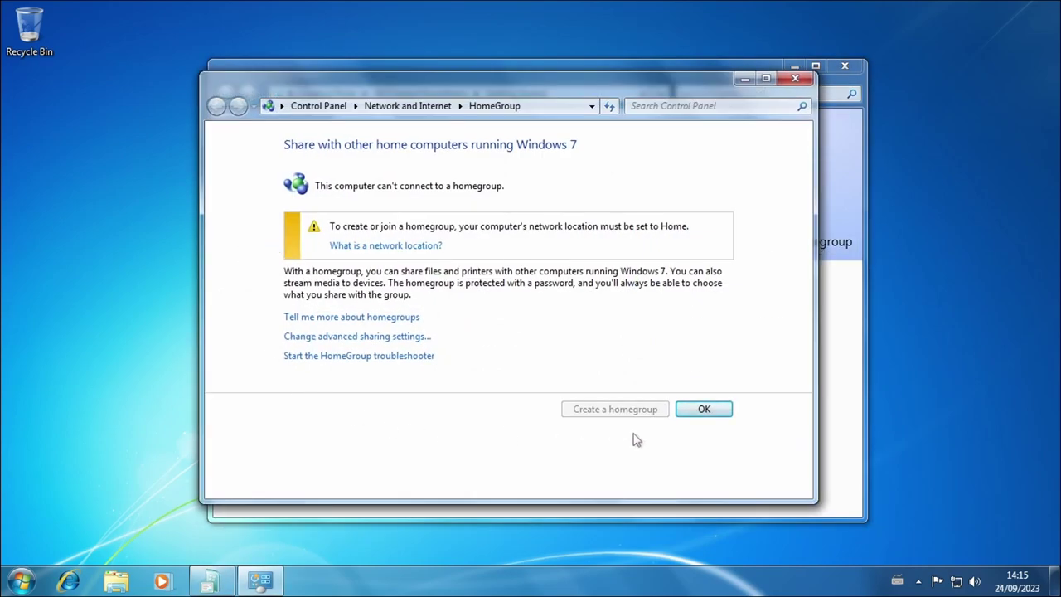
click(704, 410)
- Open the User Account Control settings from Getting Started, allow the elevation request, and cancel without changing the notification level
click(535, 334)
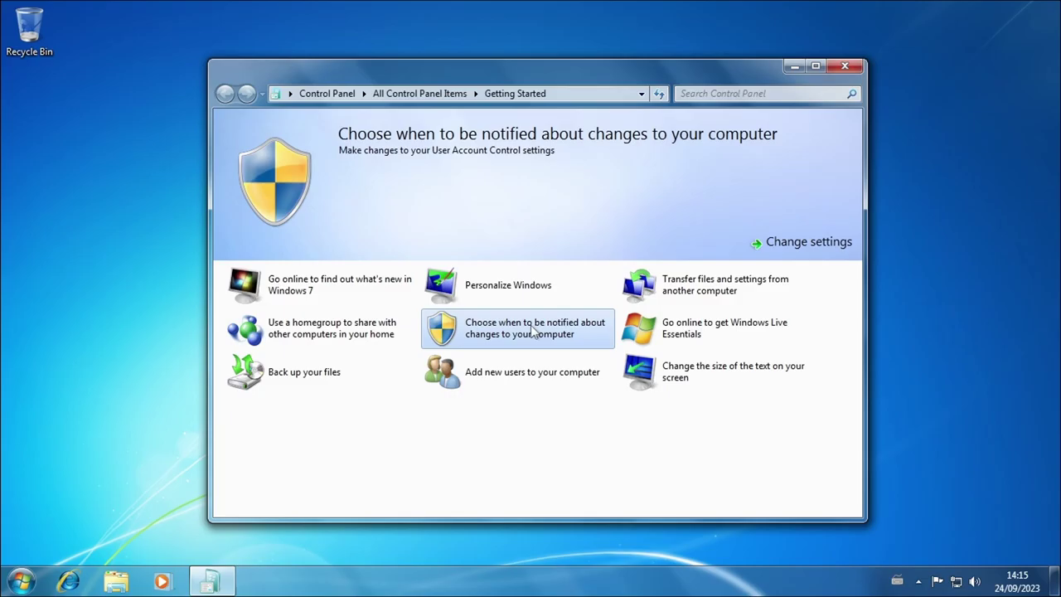
click(790, 242)
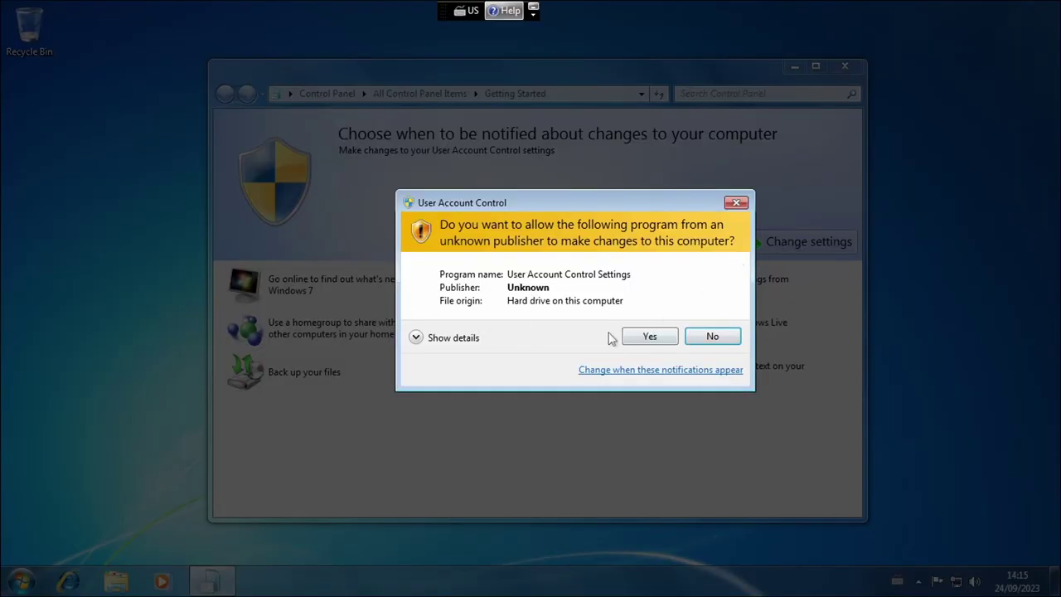
click(645, 337)
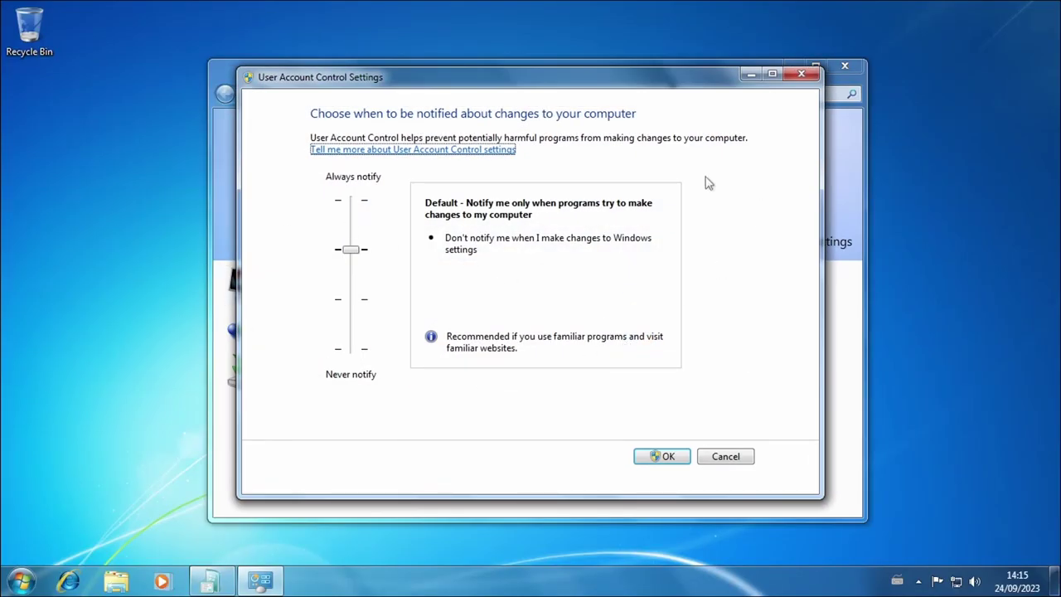
click(734, 462)
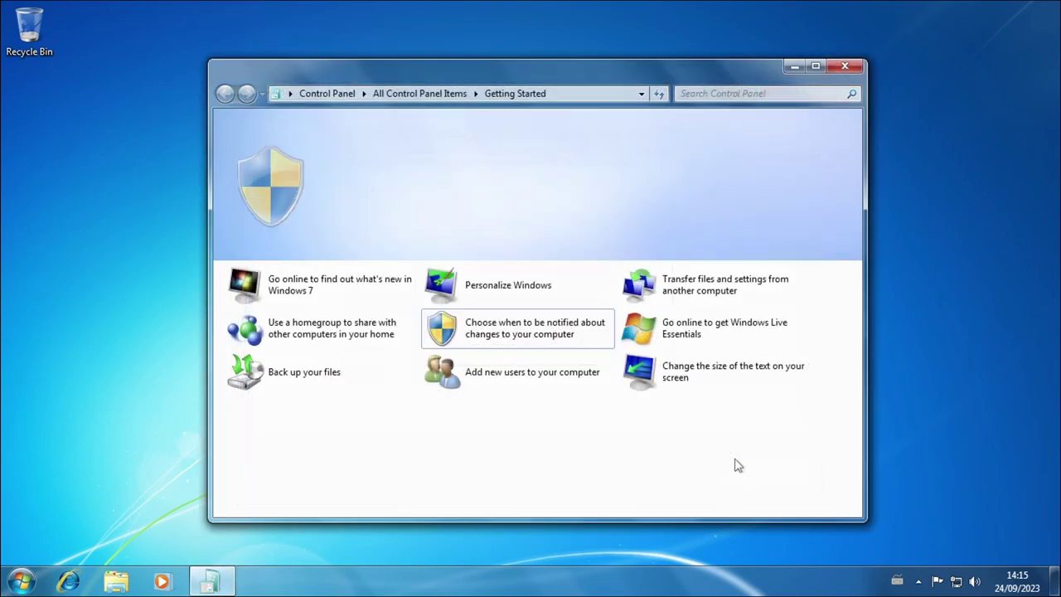
- View the Getting Started descriptions for Windows Live Essentials, backing up files and adding new users
click(709, 343)
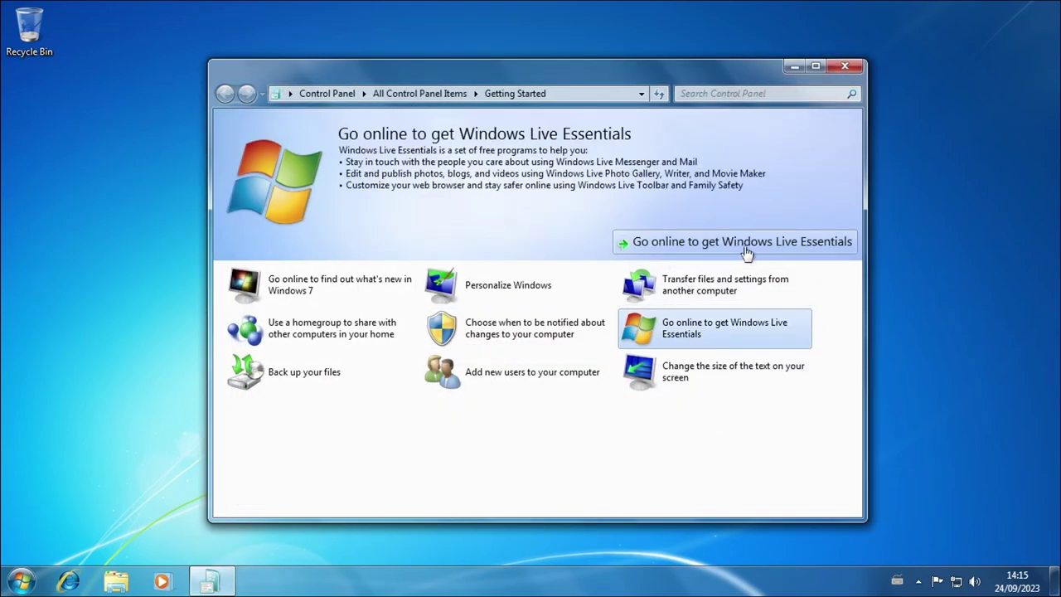
click(394, 377)
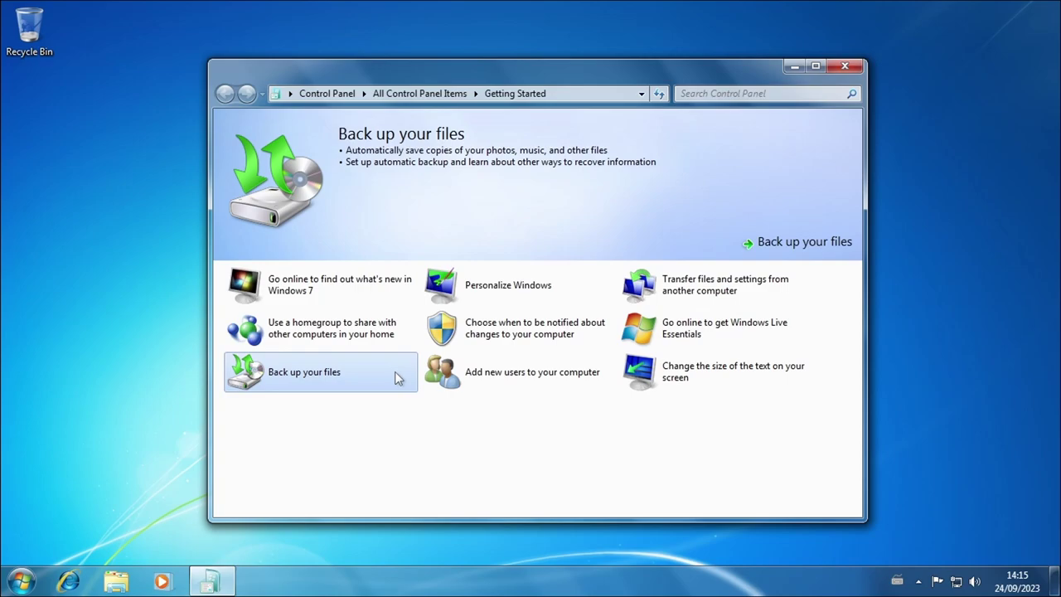
click(507, 386)
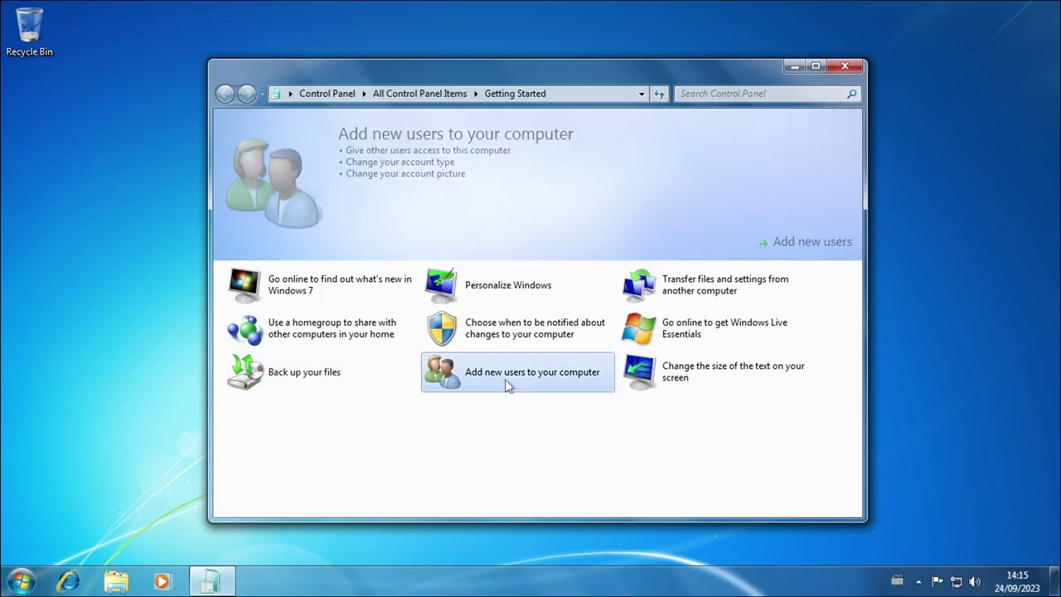
- Open the text size options from Getting Started, view the display settings, try to launch Magnifier and close the Display window
click(759, 377)
click(829, 245)
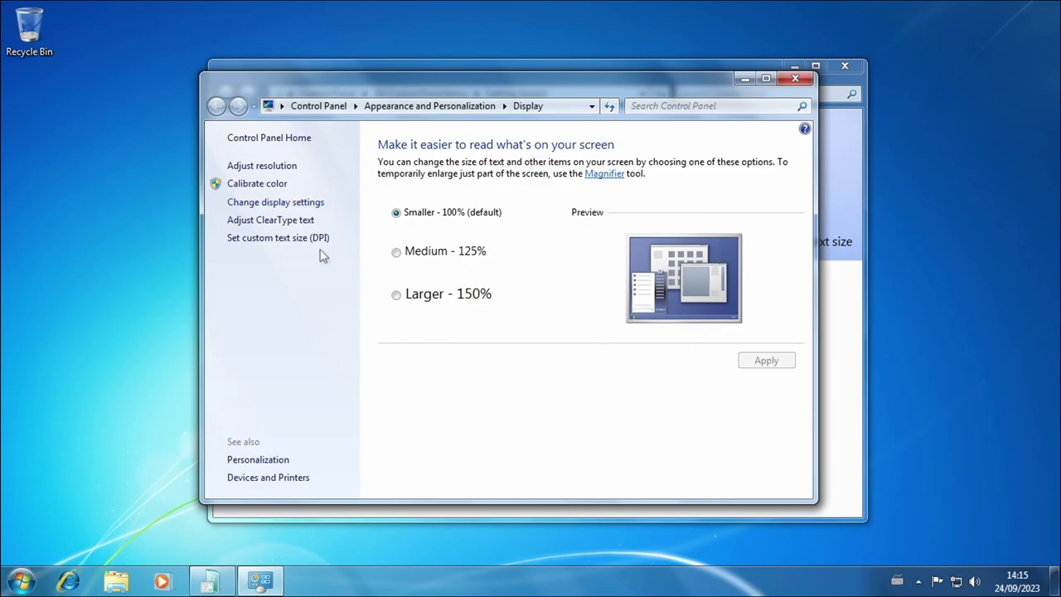
click(286, 203)
click(216, 107)
click(596, 175)
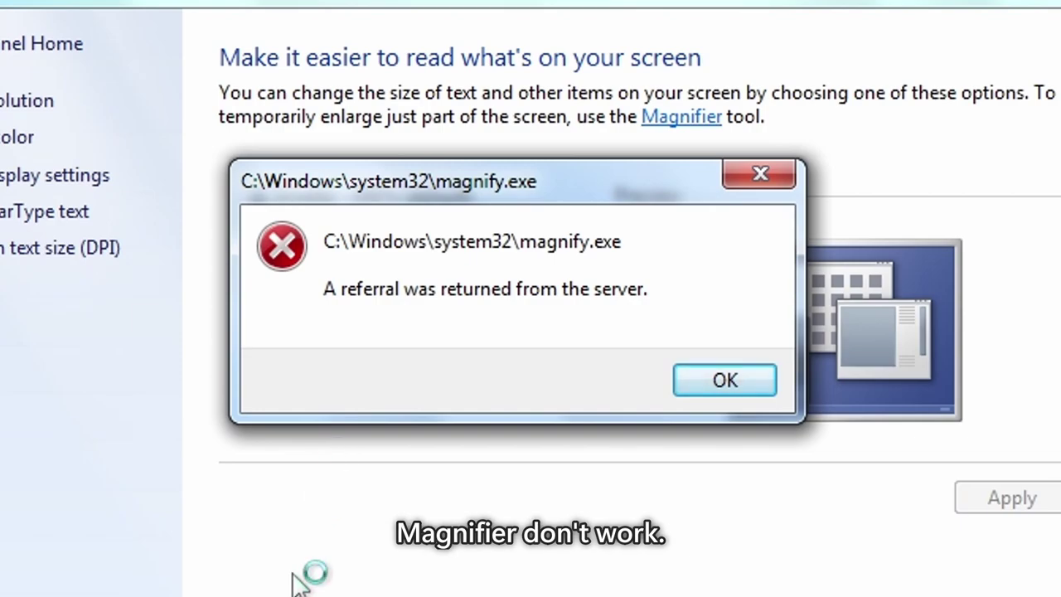
click(715, 383)
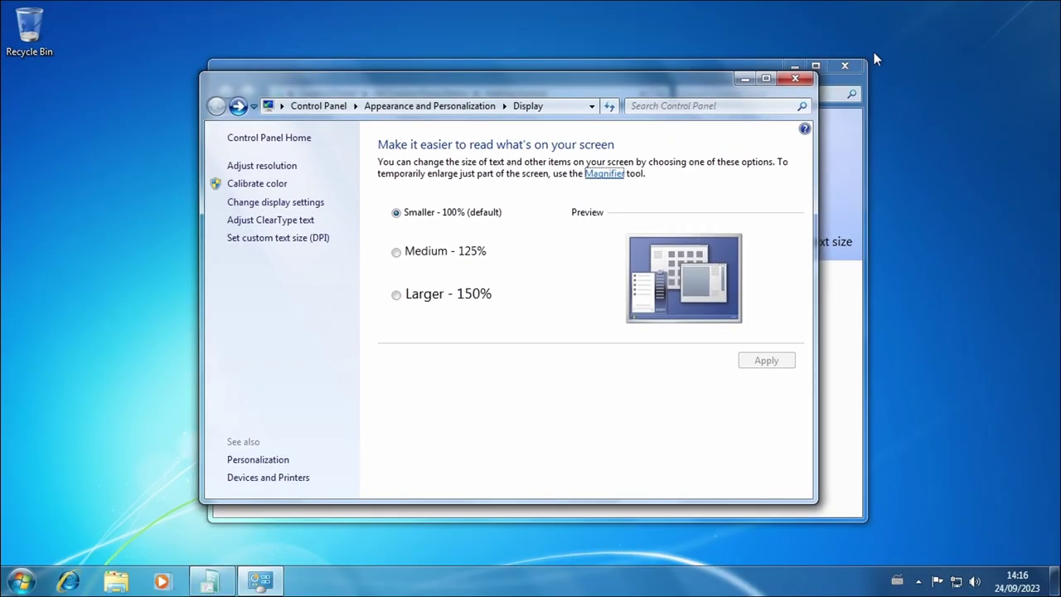
click(794, 80)
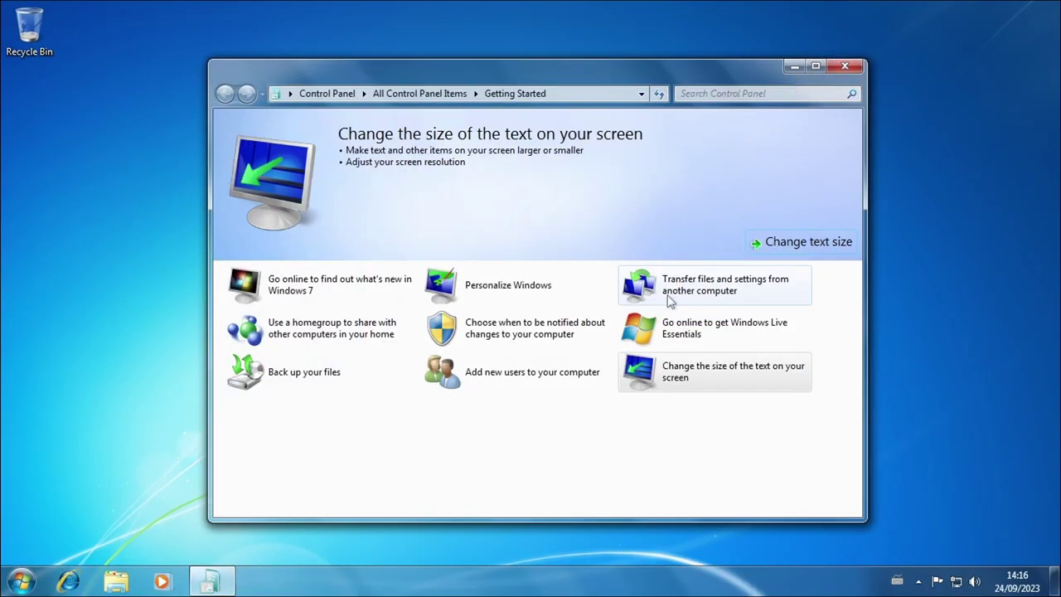
- Close Getting Started, open Computer, and look over the Start menu entries before dismissing the menu
click(845, 67)
click(21, 581)
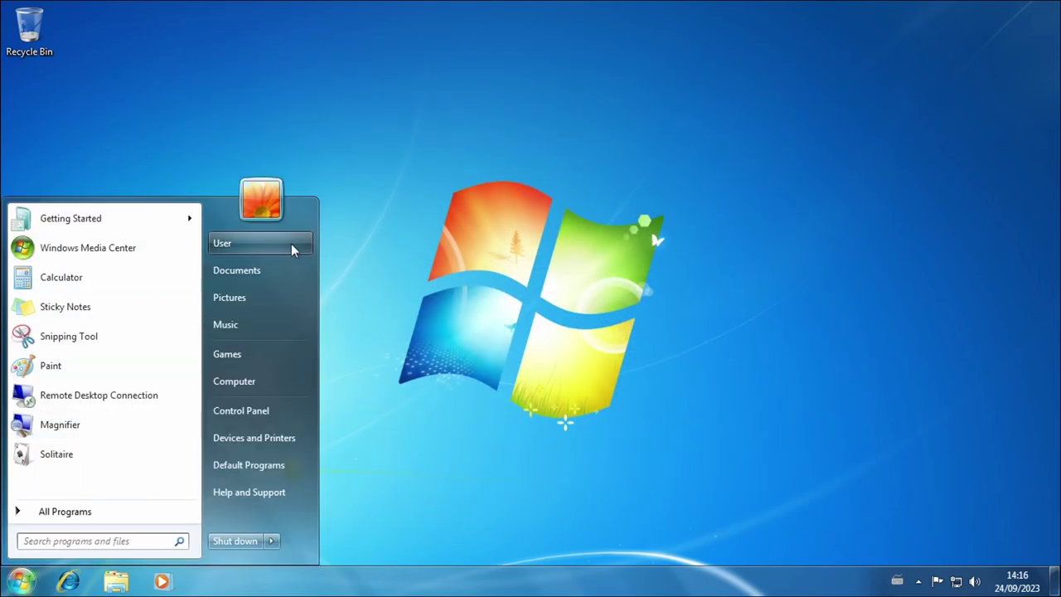
click(257, 383)
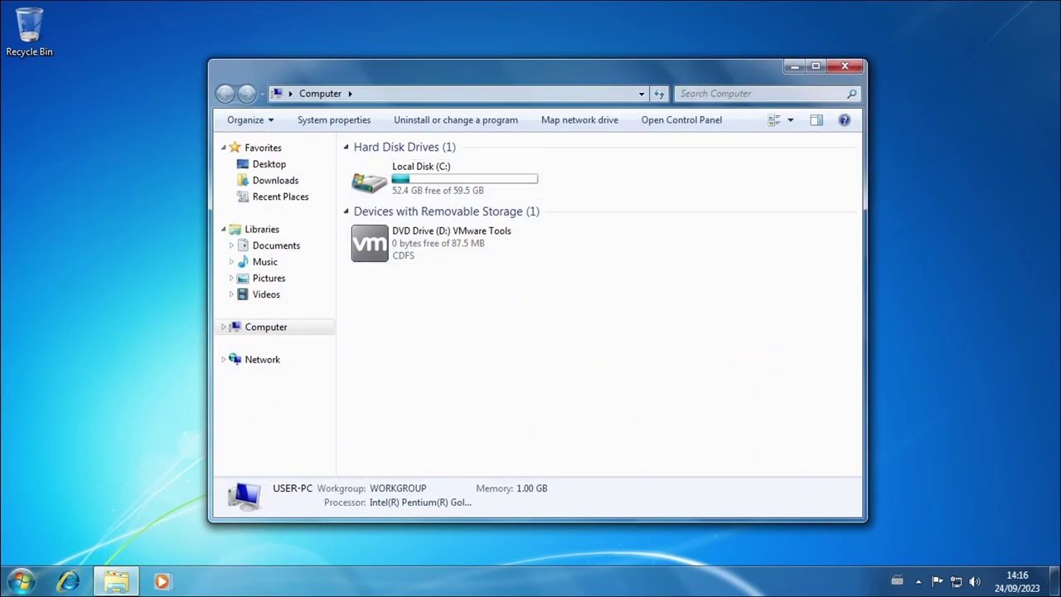
key(super)
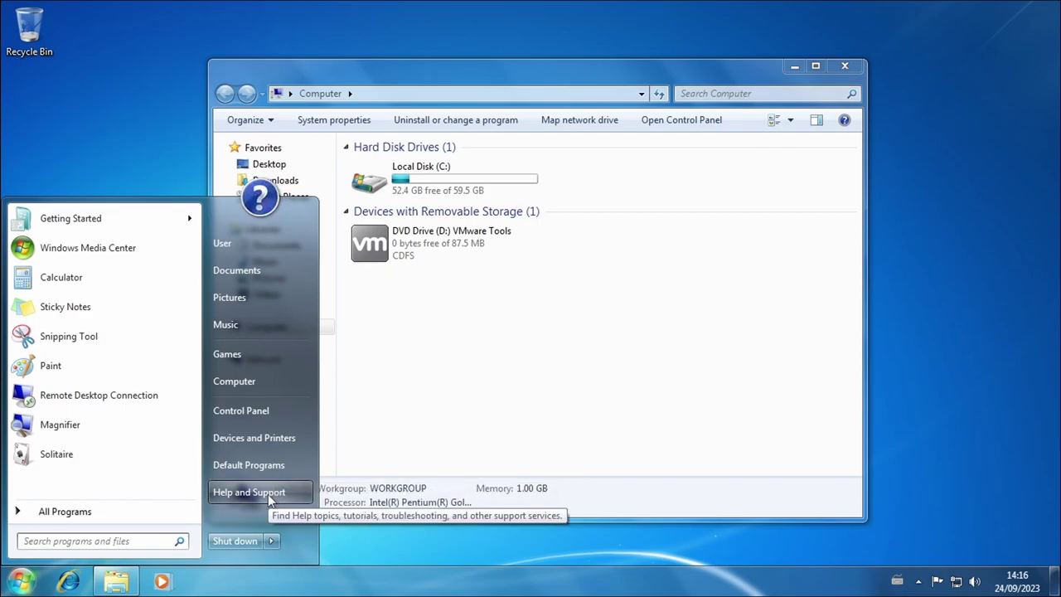
click(673, 299)
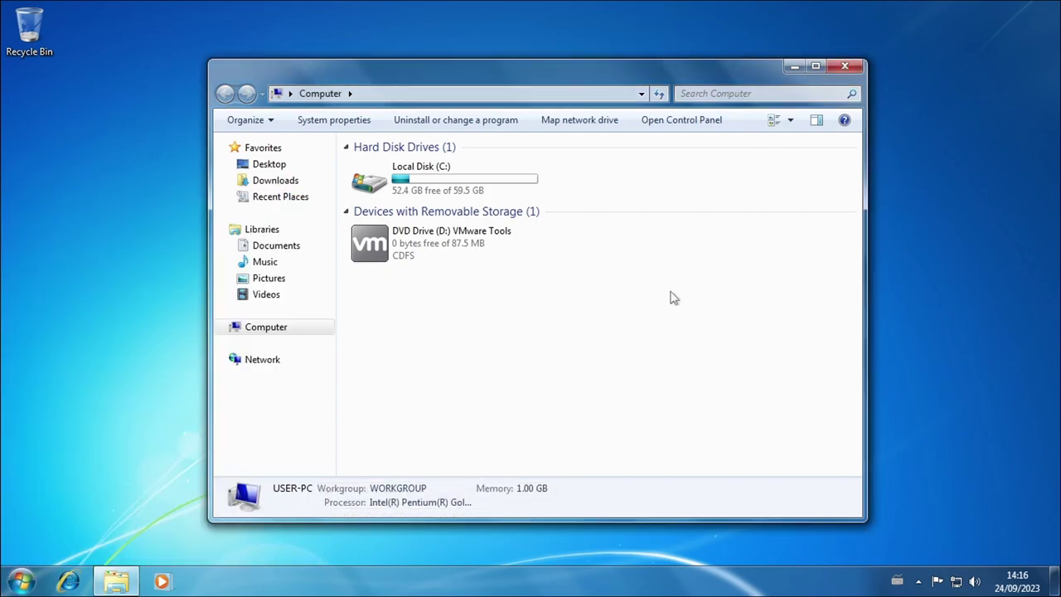
- Open the Windows folder on Local Disk (C:), look through its files and select the hh application
double_click(414, 189)
double_click(386, 213)
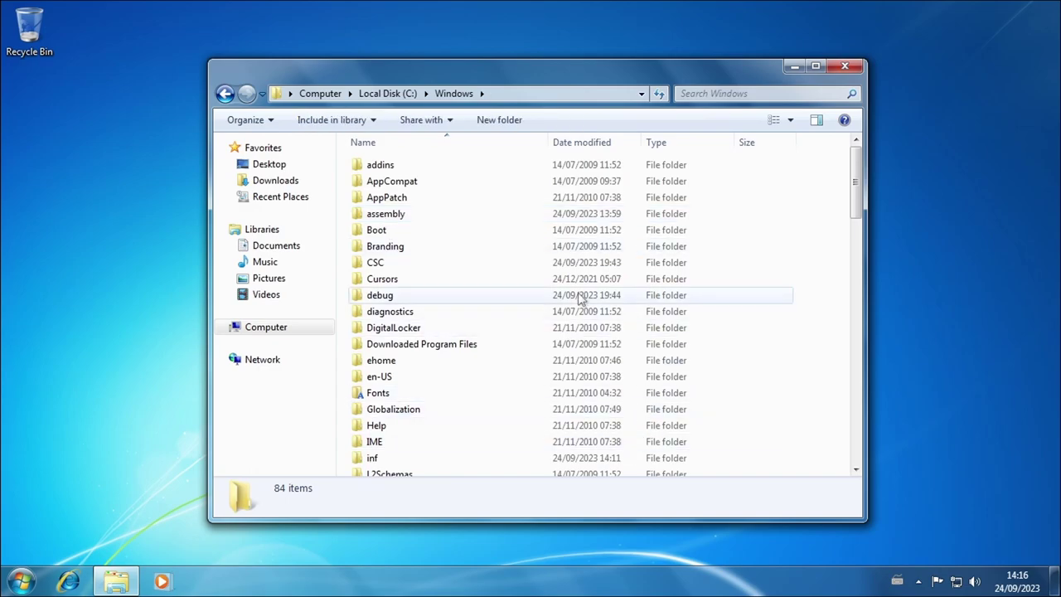
scroll(409, 355, down, 12)
scroll(390, 327, down, 10)
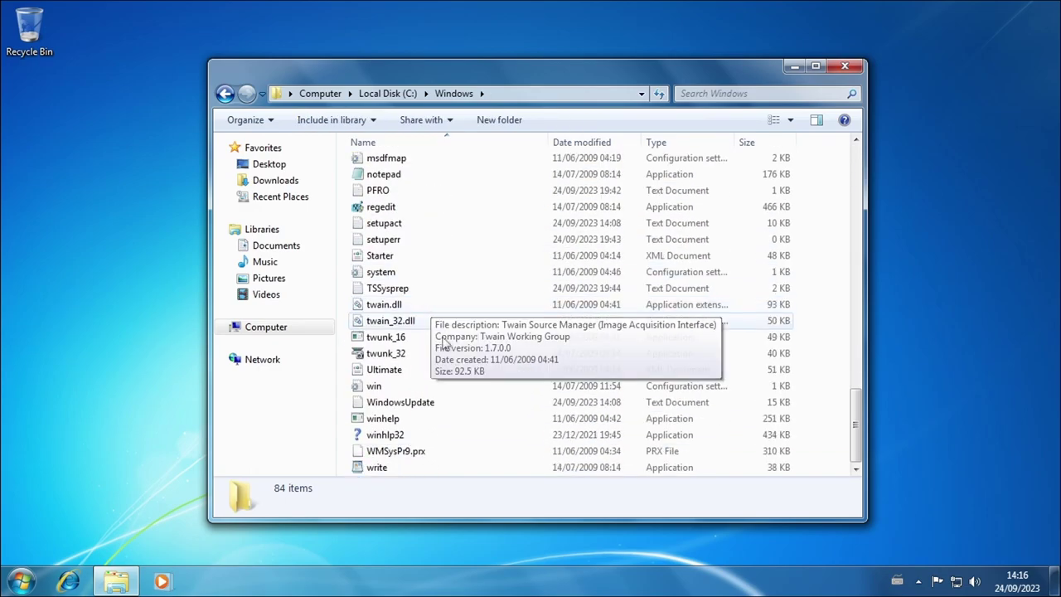
scroll(531, 249, up, 2)
scroll(568, 209, up, 1)
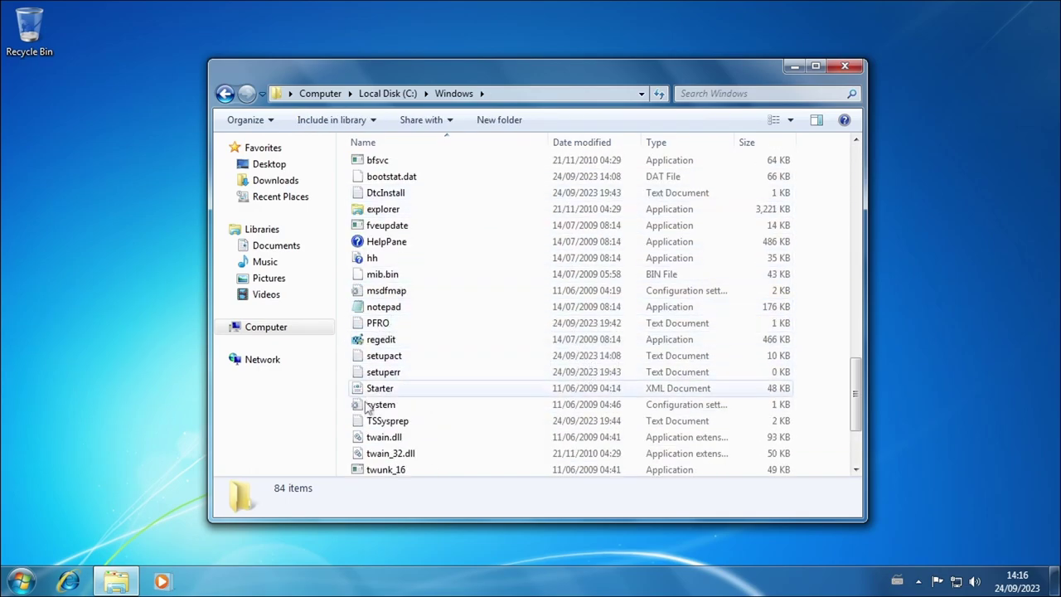
click(373, 259)
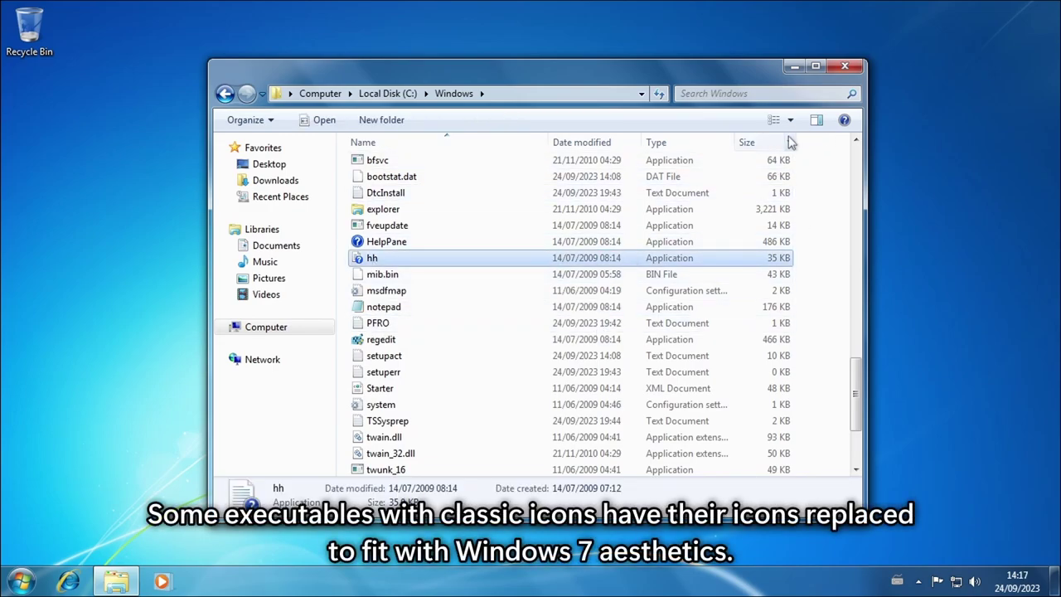
- Show the Windows folder first as Medium Icons and finally as Large Icons to examine the executables' icons
click(790, 120)
click(856, 70)
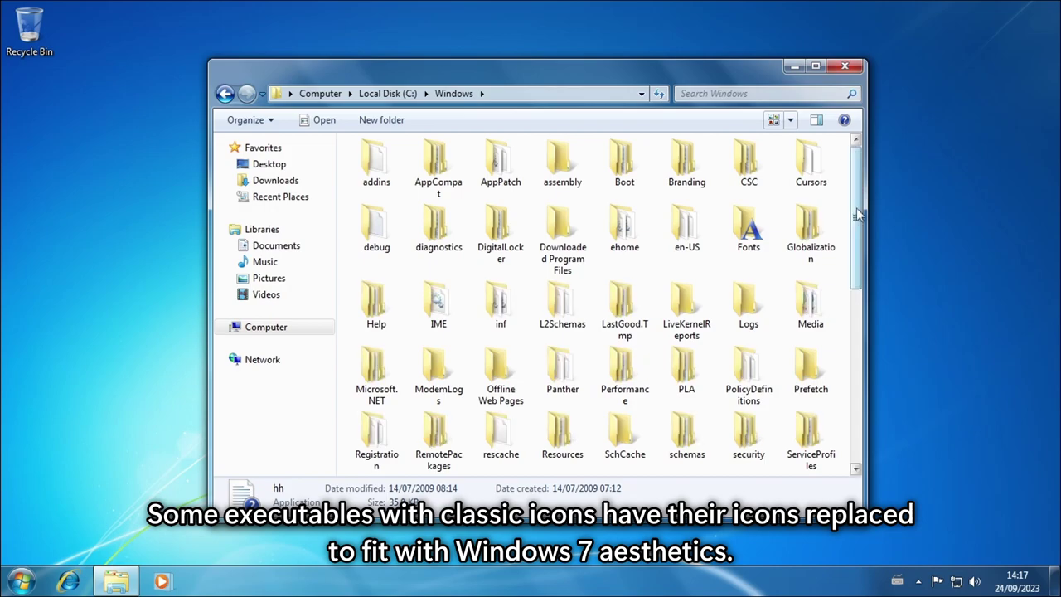
scroll(748, 222, down, 5)
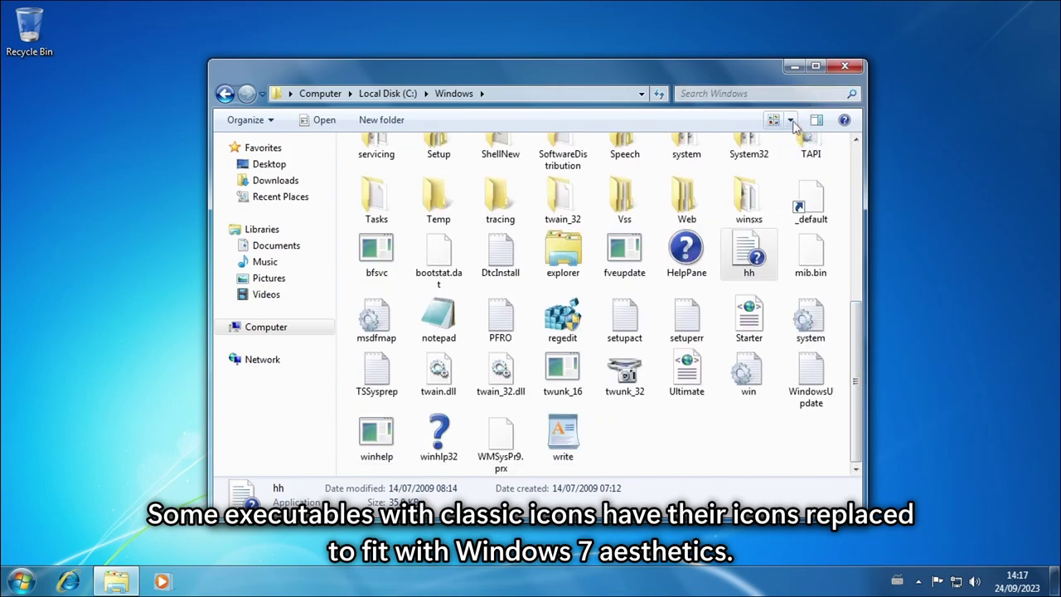
click(791, 120)
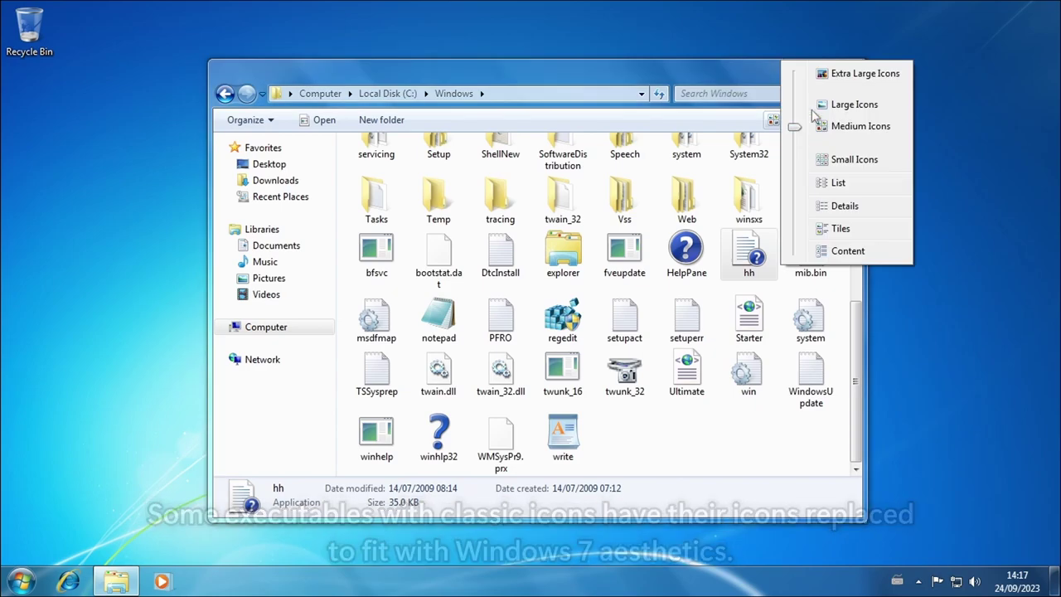
click(838, 104)
drag(854, 266, 857, 402)
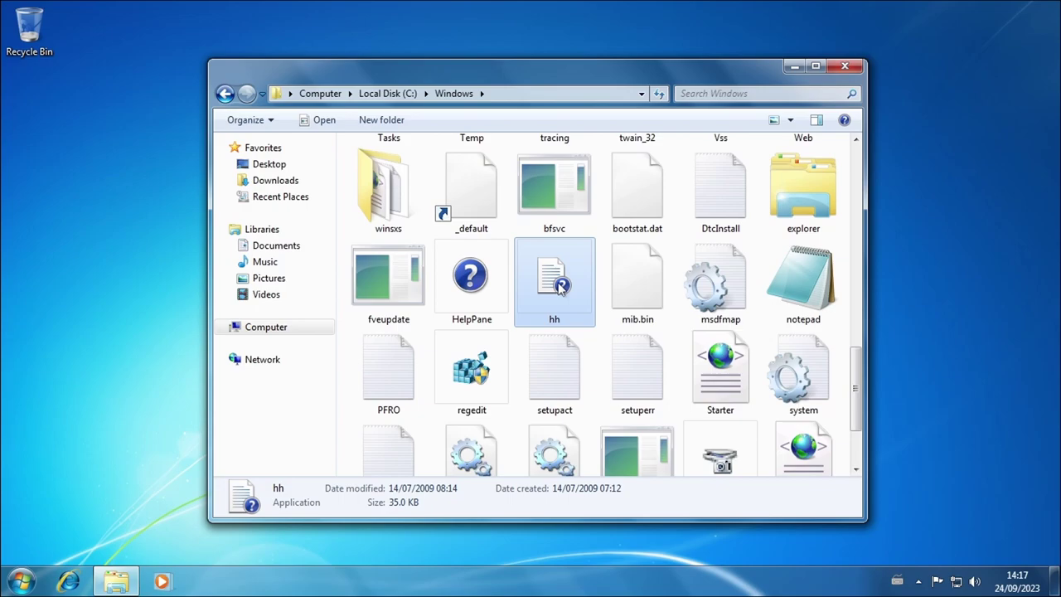
- Open the properties of the hh application, view its file details, and close the dialog without changes
key(Right)
key(Left)
right_click(572, 270)
click(634, 453)
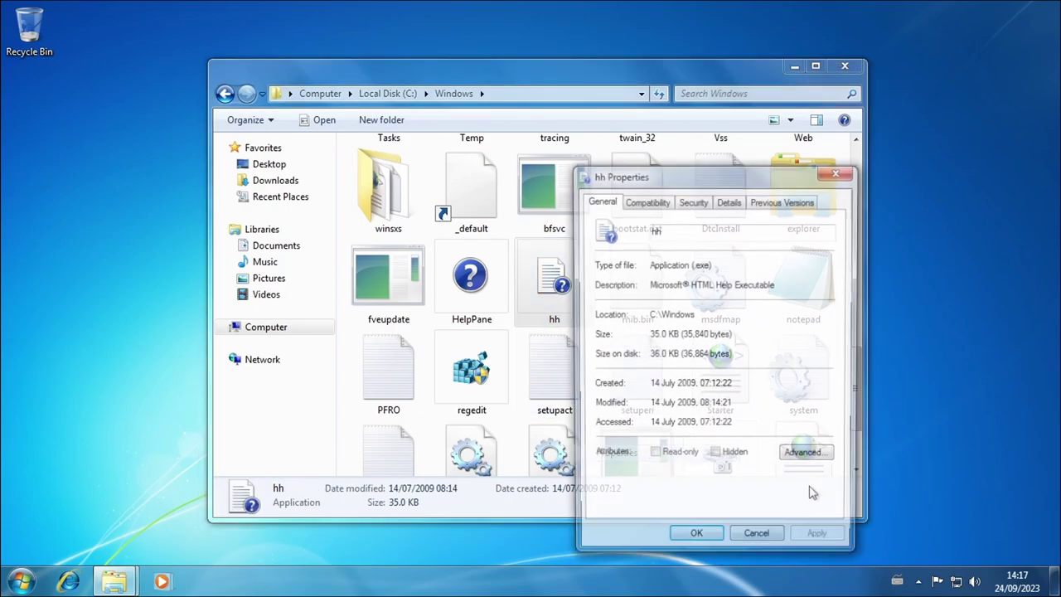
click(718, 202)
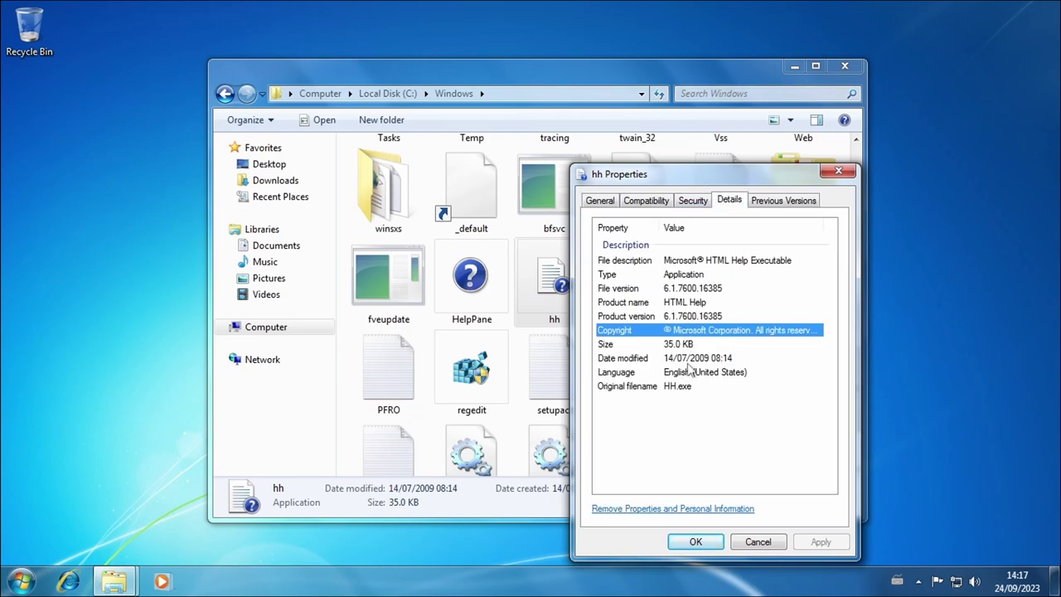
click(758, 541)
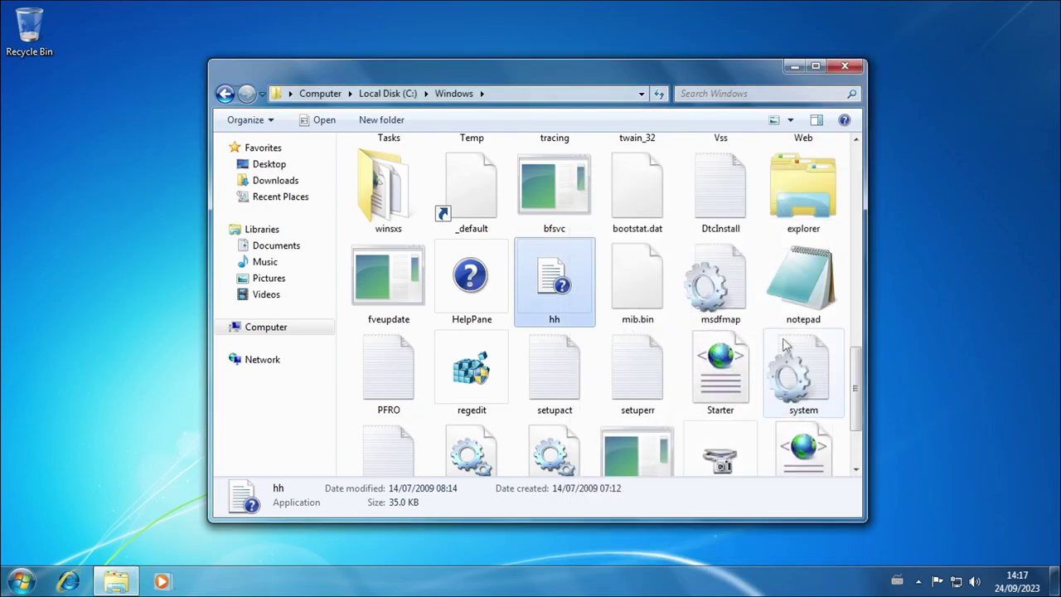
- Launch regedit with elevation approved and browse to HKEY_LOCAL_MACHINE\SOFTWARE\Microsoft\Windows NT\CurrentVersion
double_click(458, 395)
click(601, 334)
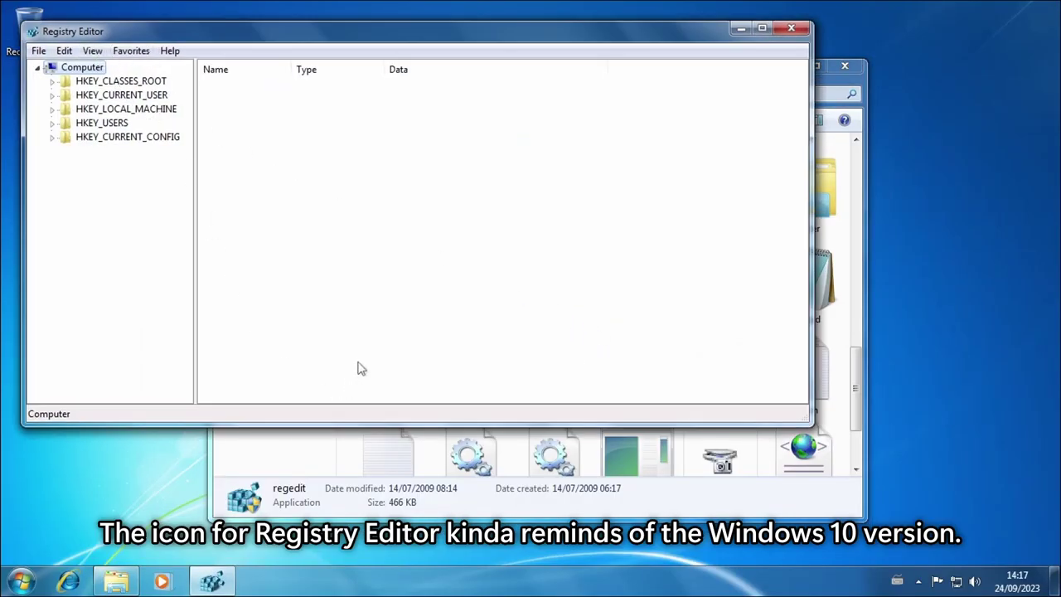
double_click(120, 109)
double_click(113, 190)
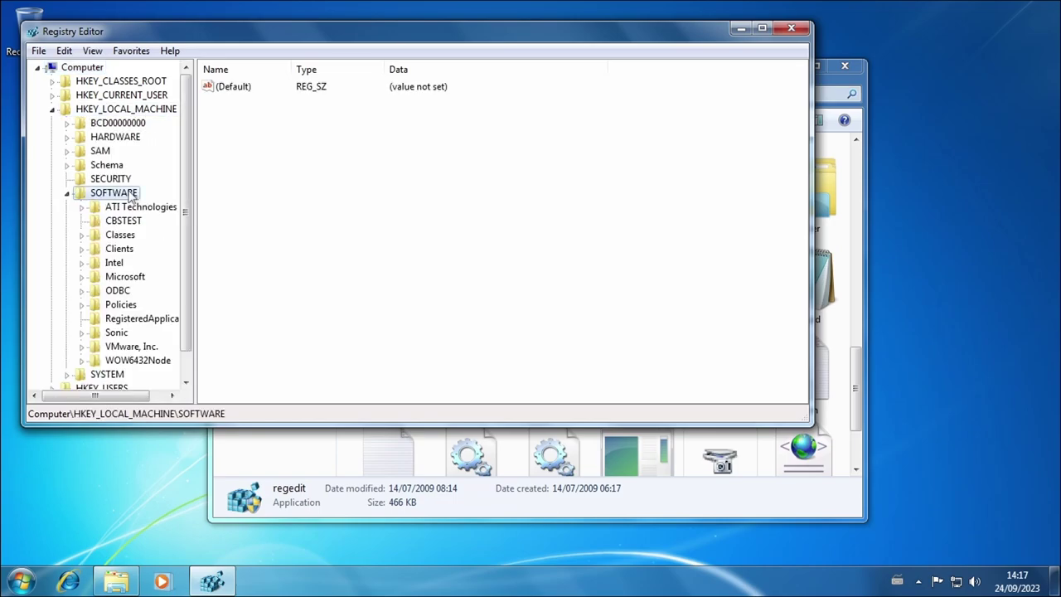
double_click(125, 249)
scroll(145, 265, down, 20)
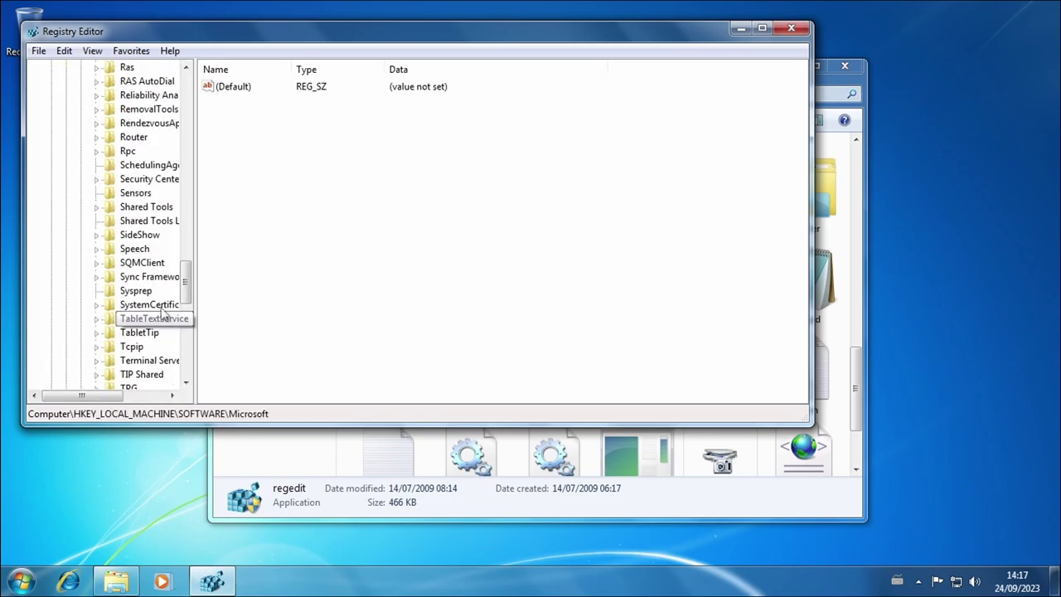
drag(115, 396, 162, 397)
double_click(100, 333)
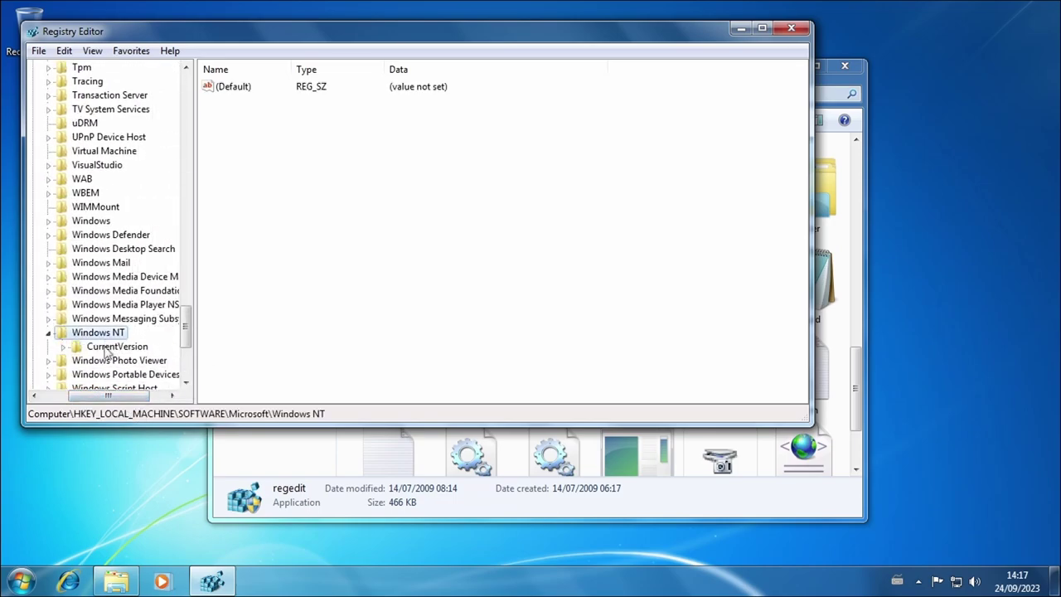
click(106, 346)
- Look through the build and edition values of the CurrentVersion key and close Registry Editor
click(489, 177)
scroll(489, 203, down, 1)
scroll(475, 249, up, 1)
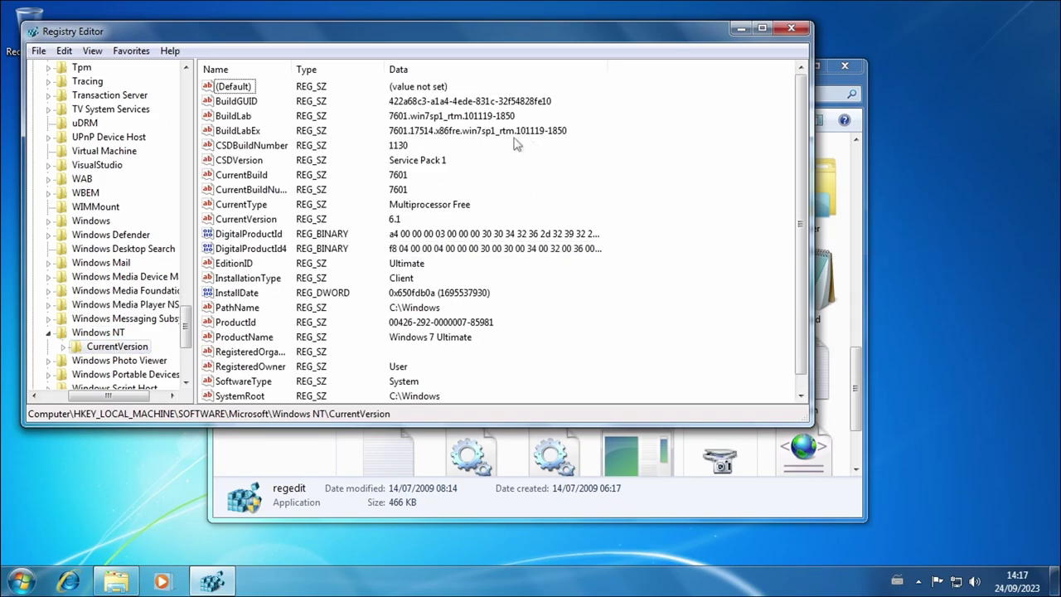
drag(535, 177, 541, 191)
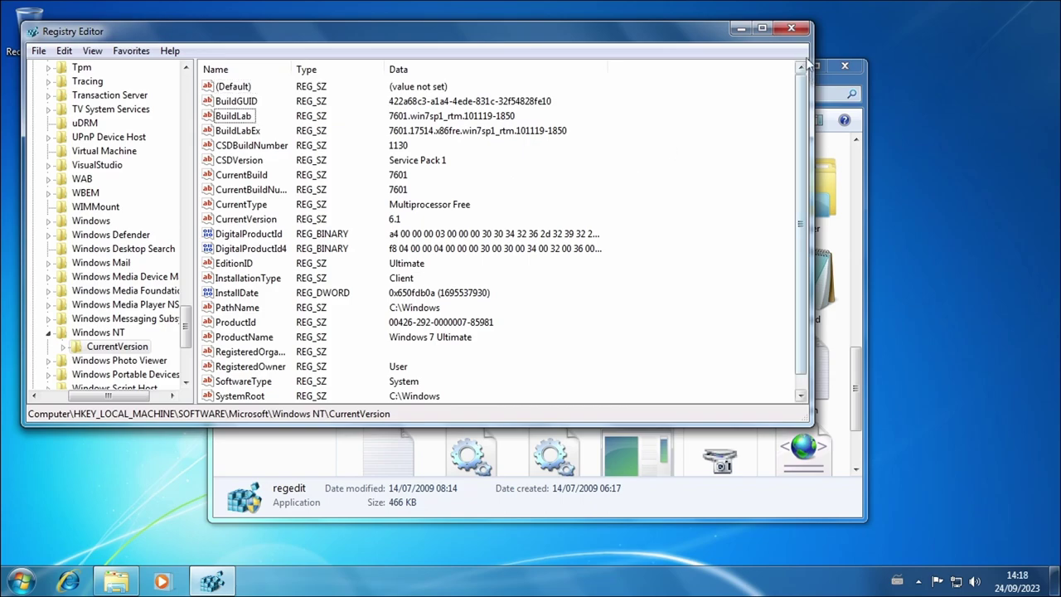
click(796, 28)
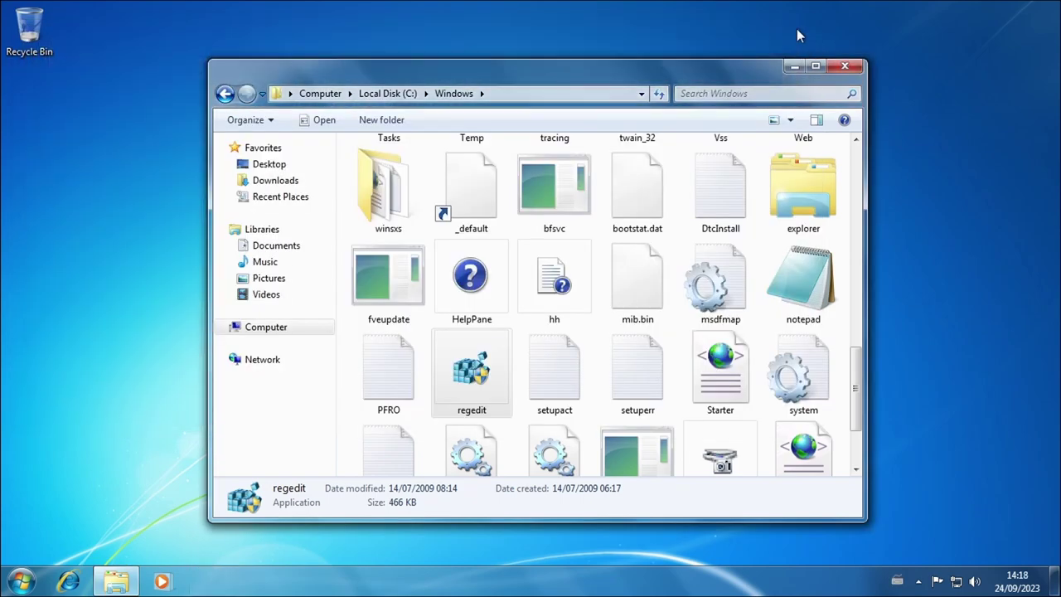
- Look over the remaining file icons at the end of the Windows folder and open the Windows Write application
click(696, 315)
scroll(677, 364, down, 2)
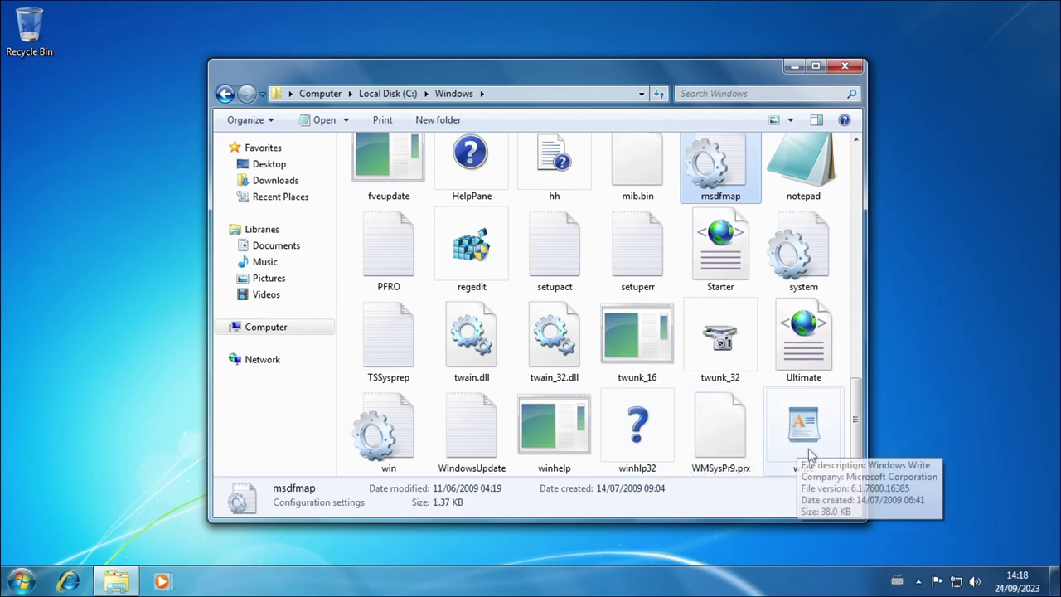
double_click(813, 461)
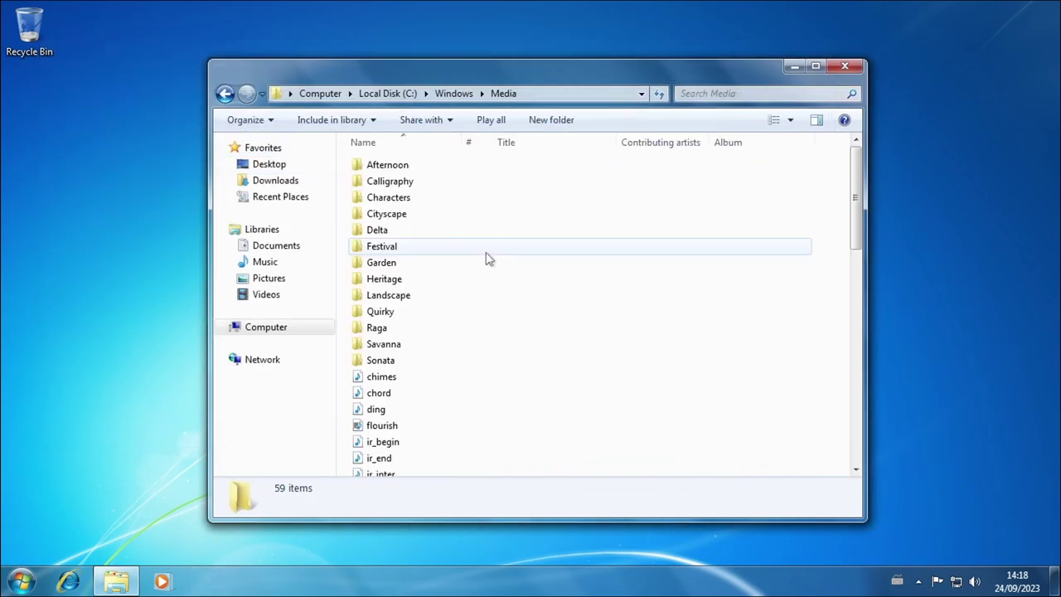
- Try to play the chimes and chord sounds from the Windows Media folder, dismissing each Windows Media Player message
scroll(779, 243, down, 1)
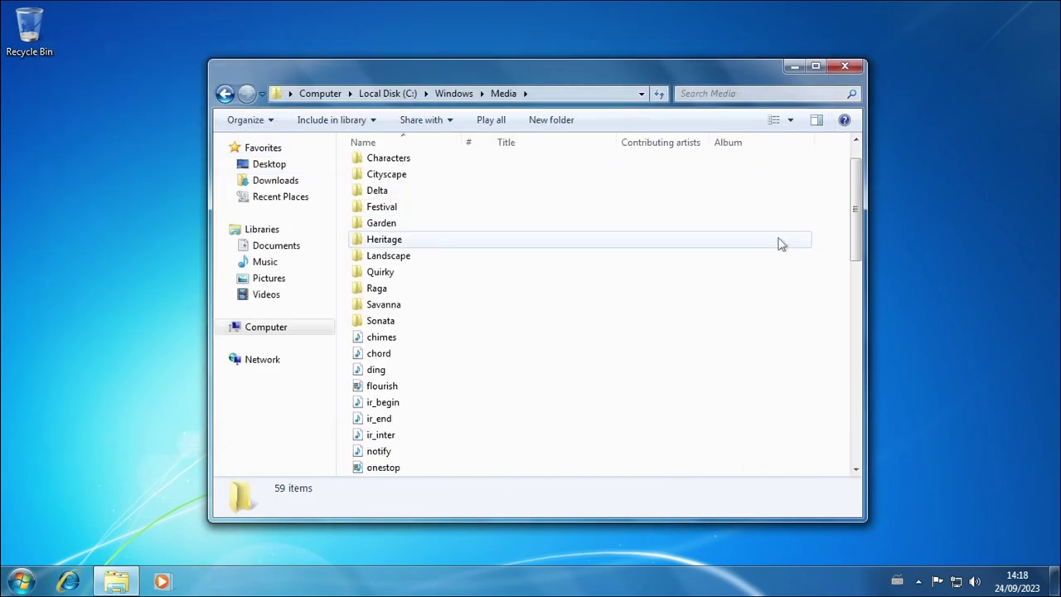
double_click(373, 340)
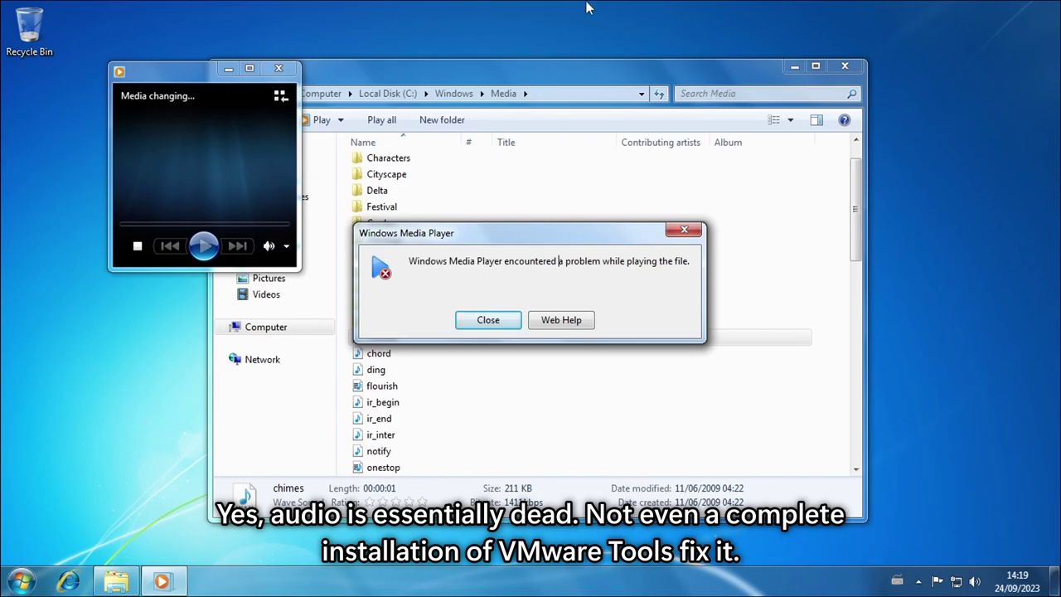
mouse_move(587, 7)
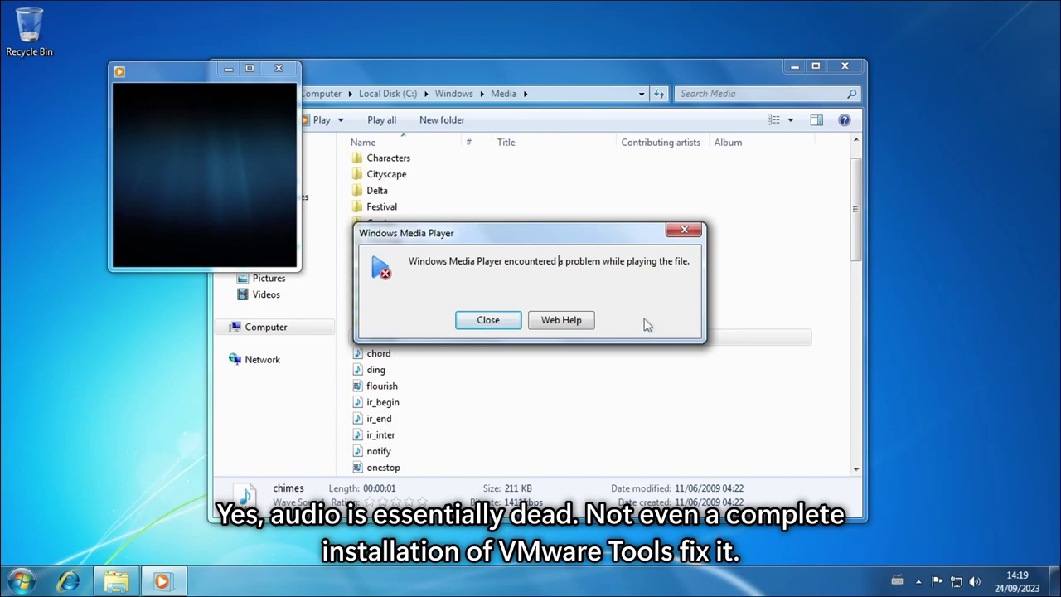
click(200, 154)
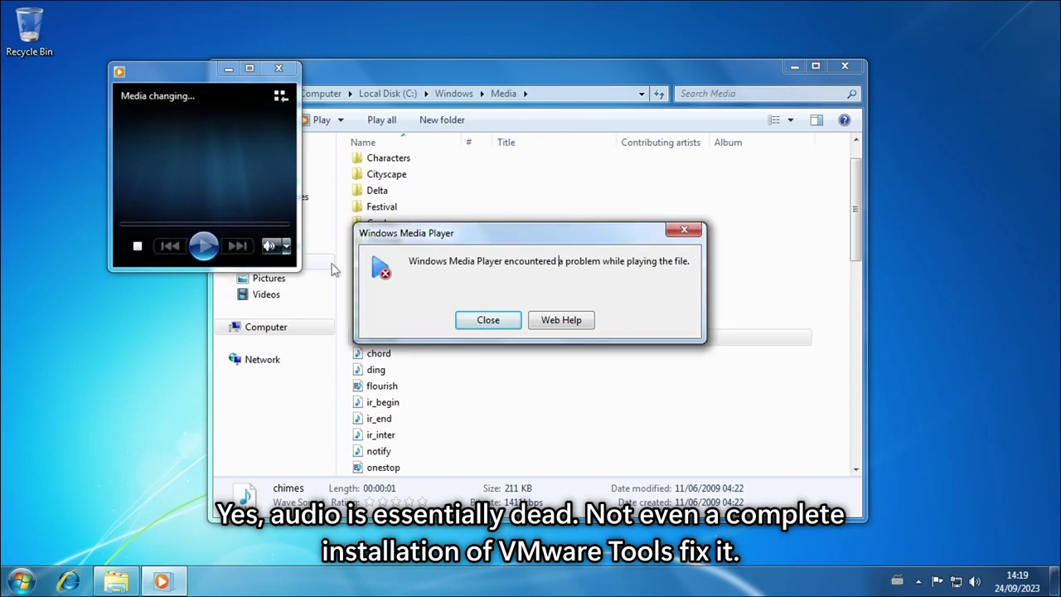
click(492, 322)
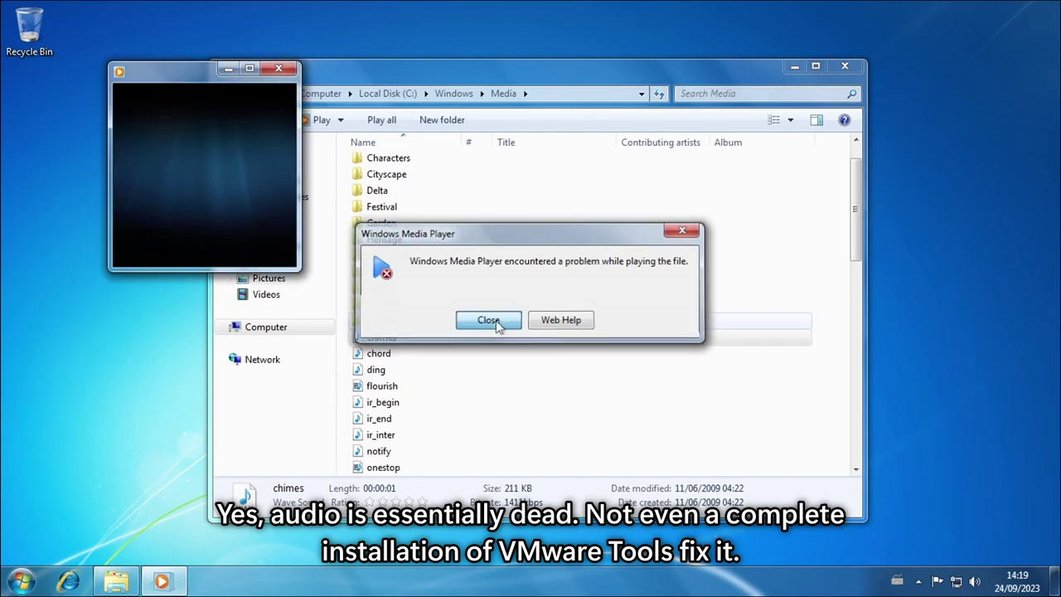
double_click(416, 355)
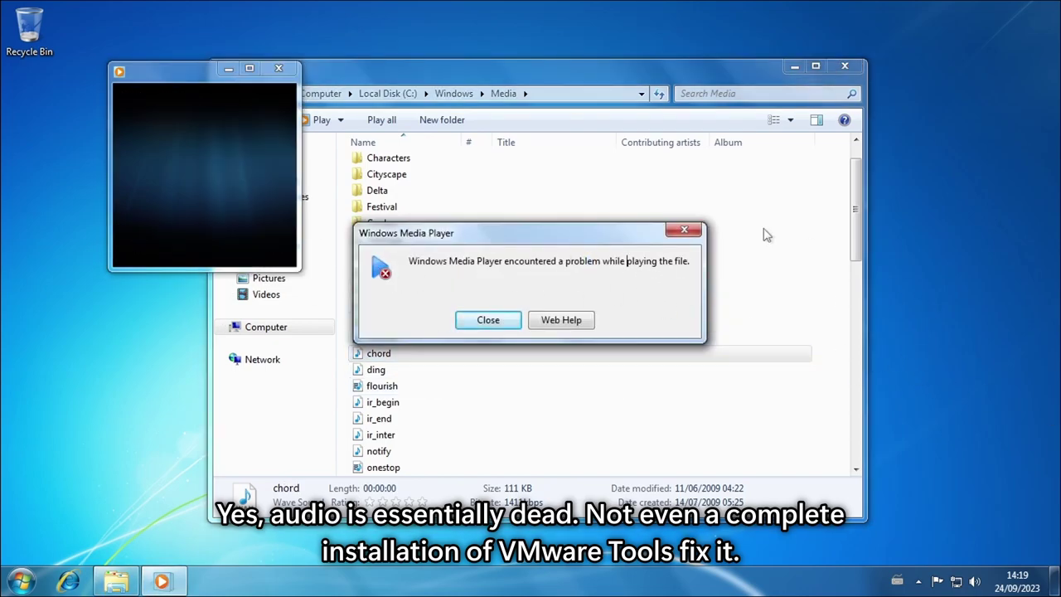
click(493, 321)
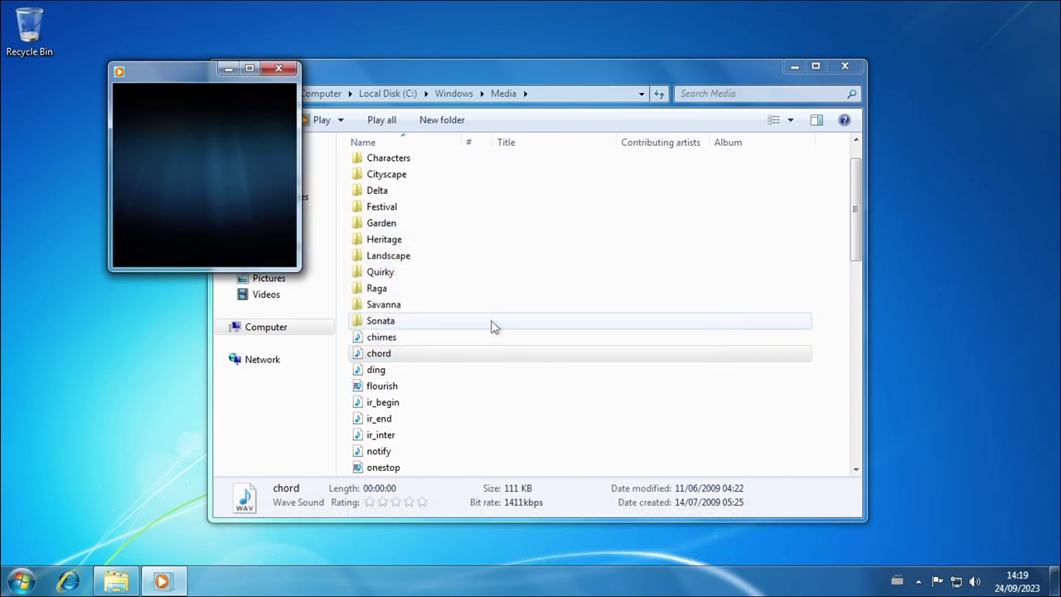
- Open Control Panel from the desktop, review the Action Center under System and Security, and return to the category
key(super+d)
key(super)
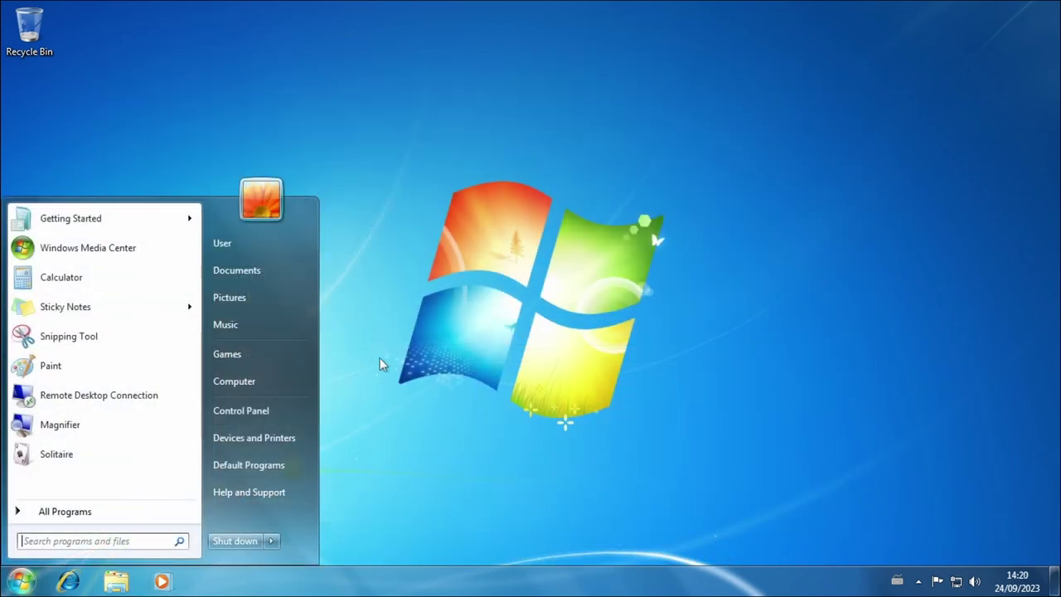
click(273, 409)
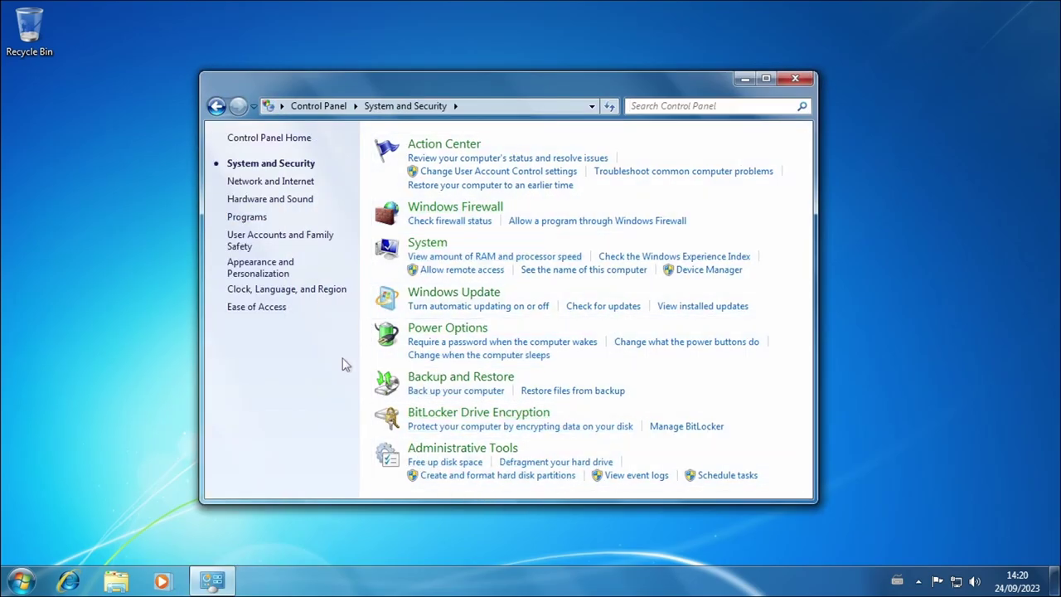
scroll(491, 342, down, 3)
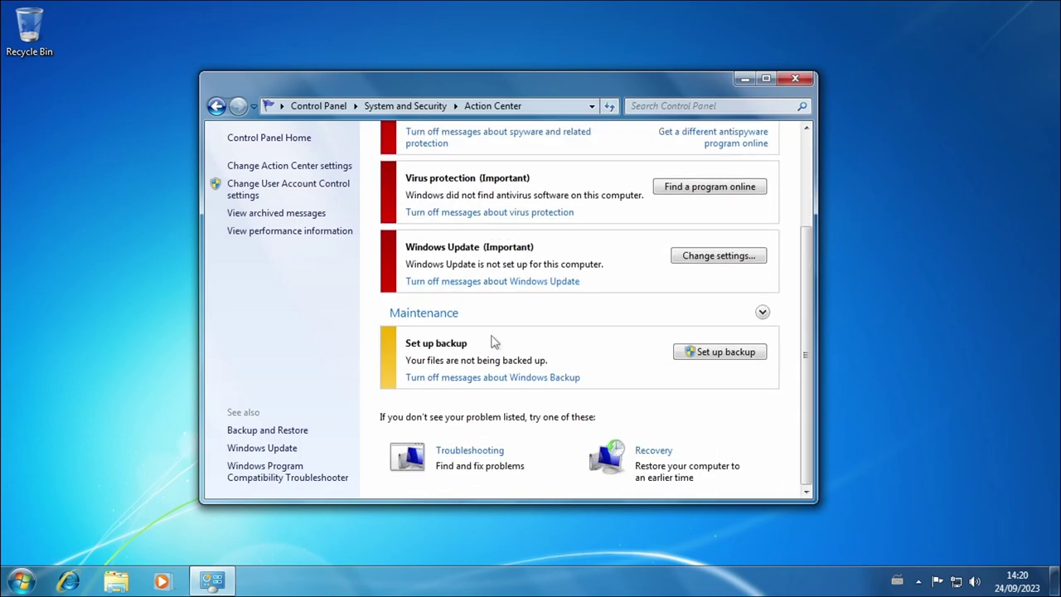
click(221, 106)
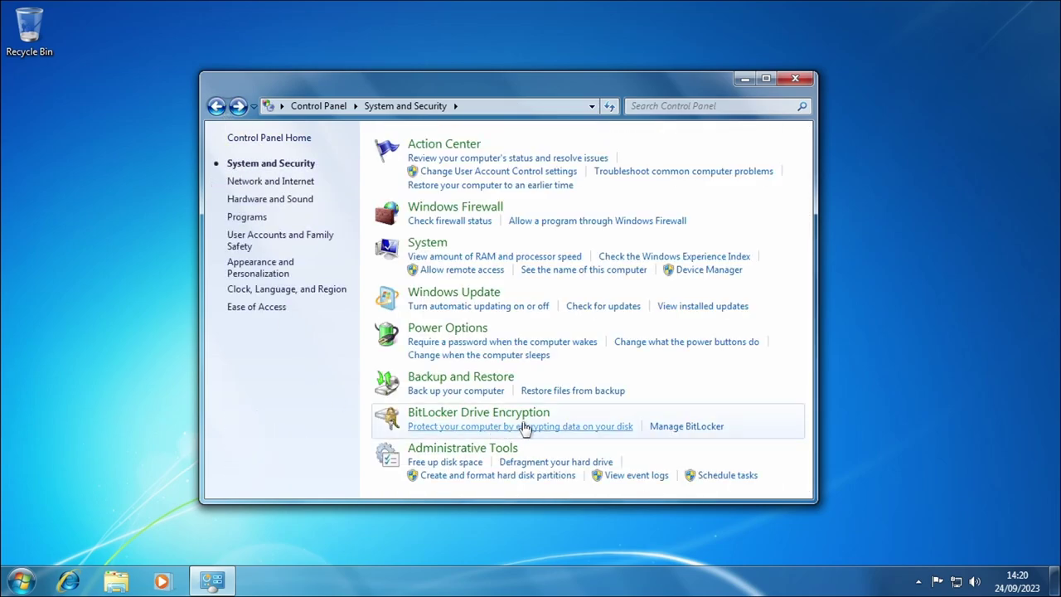
- View Power Options and the Balanced plan's display and sleep settings, and return to System and Security without changes
click(555, 333)
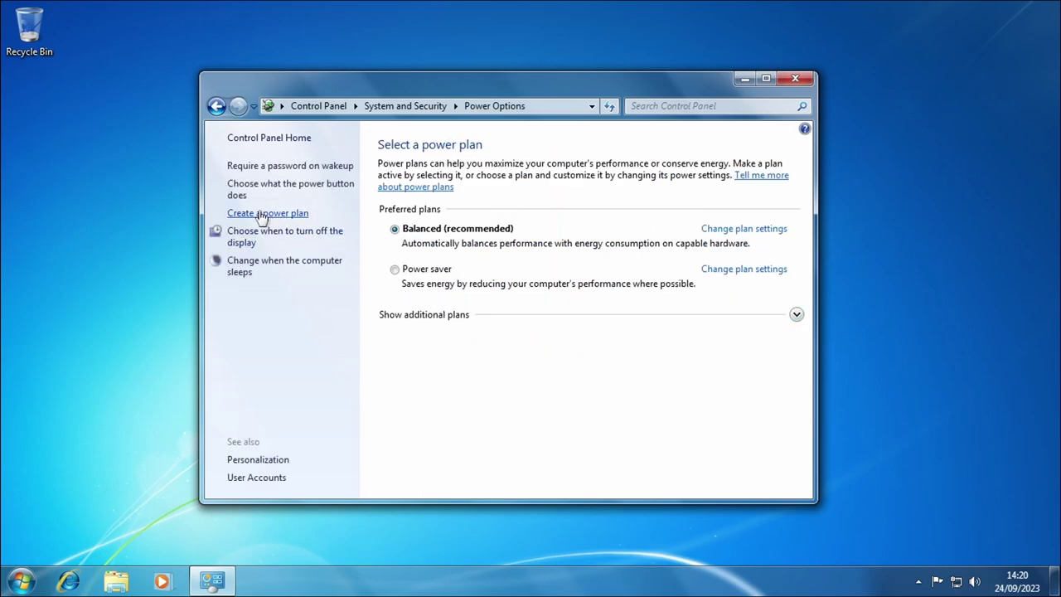
click(255, 238)
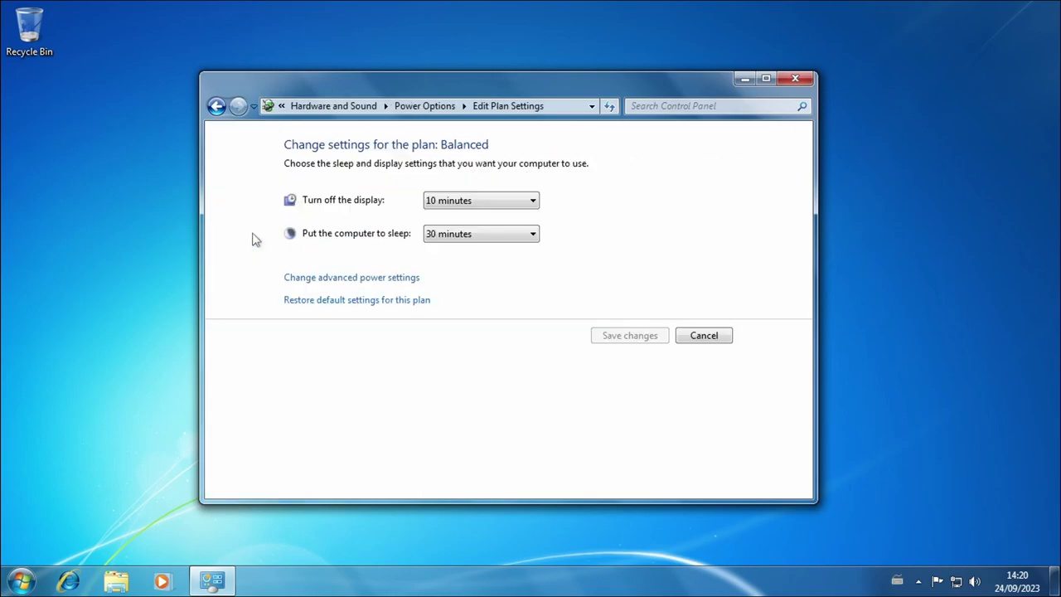
click(215, 106)
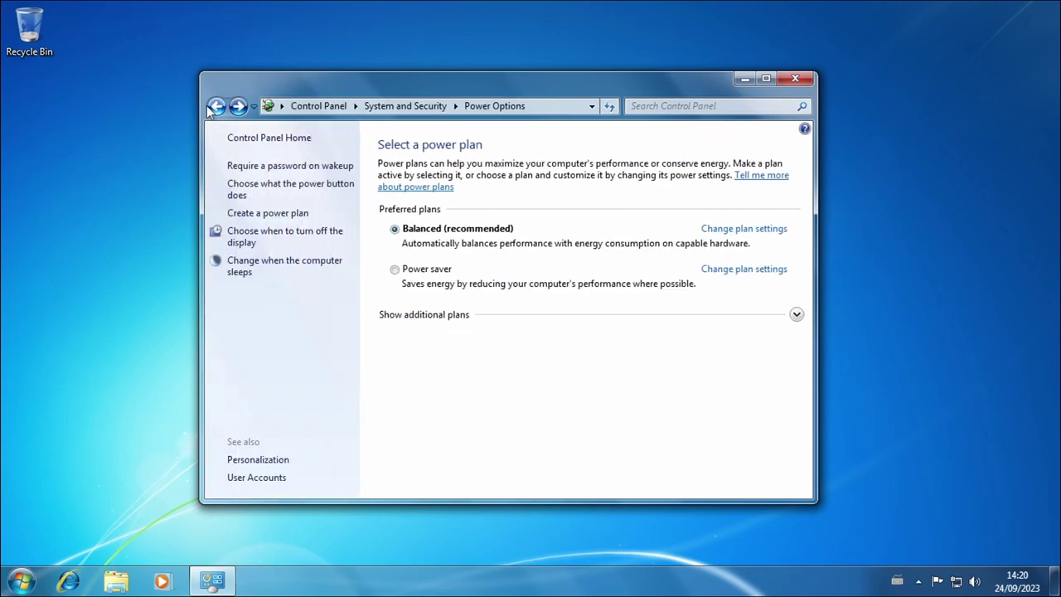
click(210, 110)
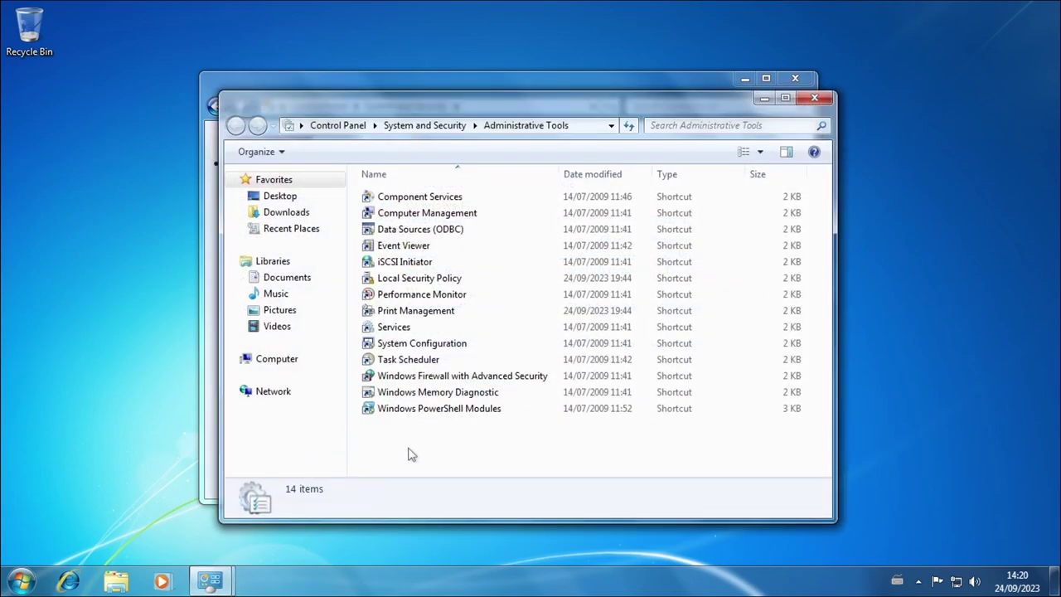
- Change the icon view of the Administrative Tools folder and look over its shortcuts
click(761, 151)
click(800, 66)
scroll(746, 406, down, 1)
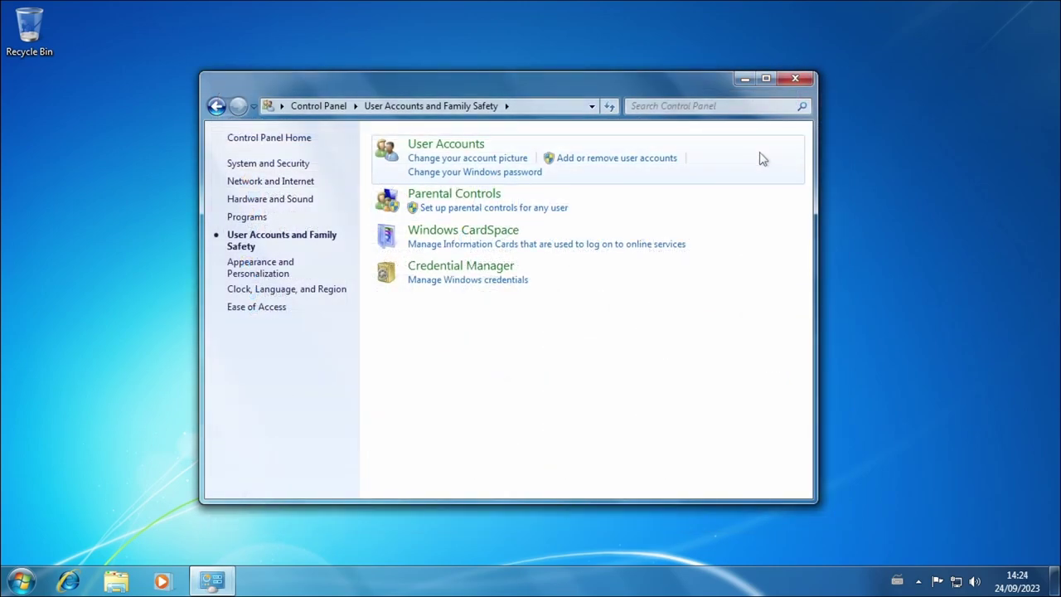
- Open User Accounts, view the pictures available for the account, and go back without choosing one
click(762, 158)
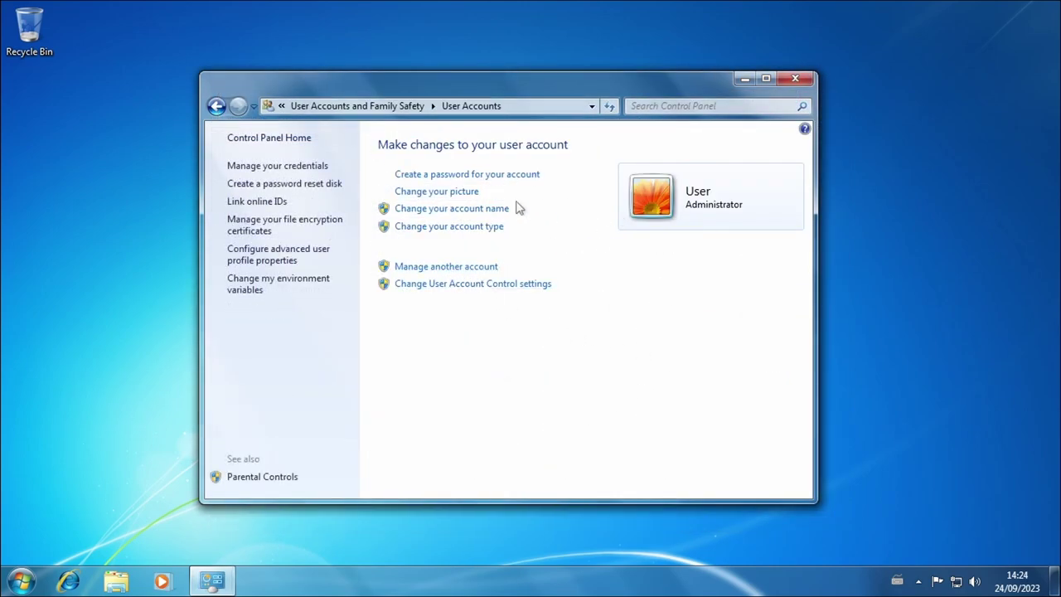
click(470, 192)
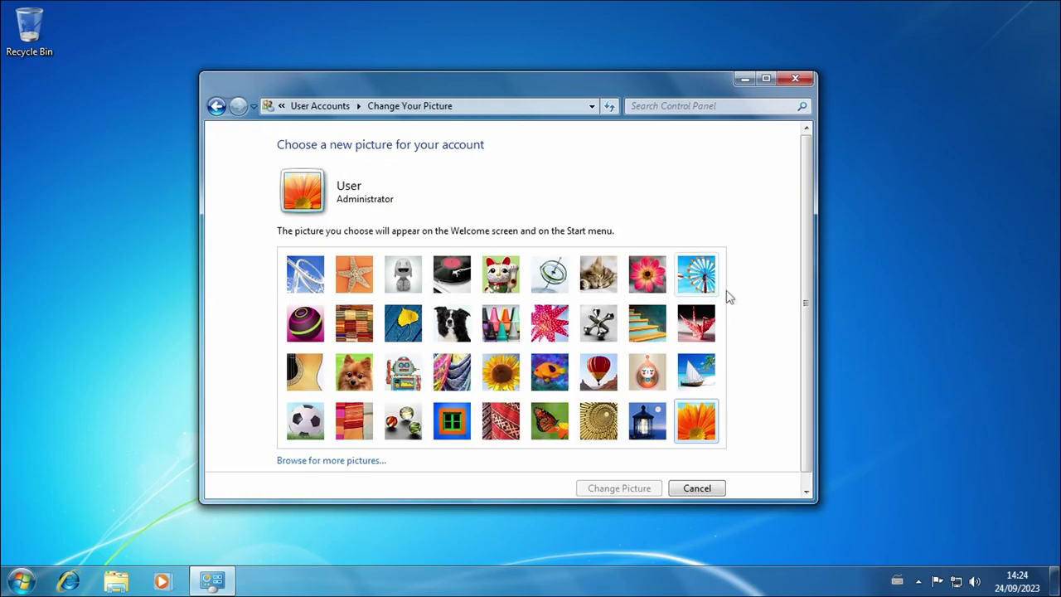
click(219, 108)
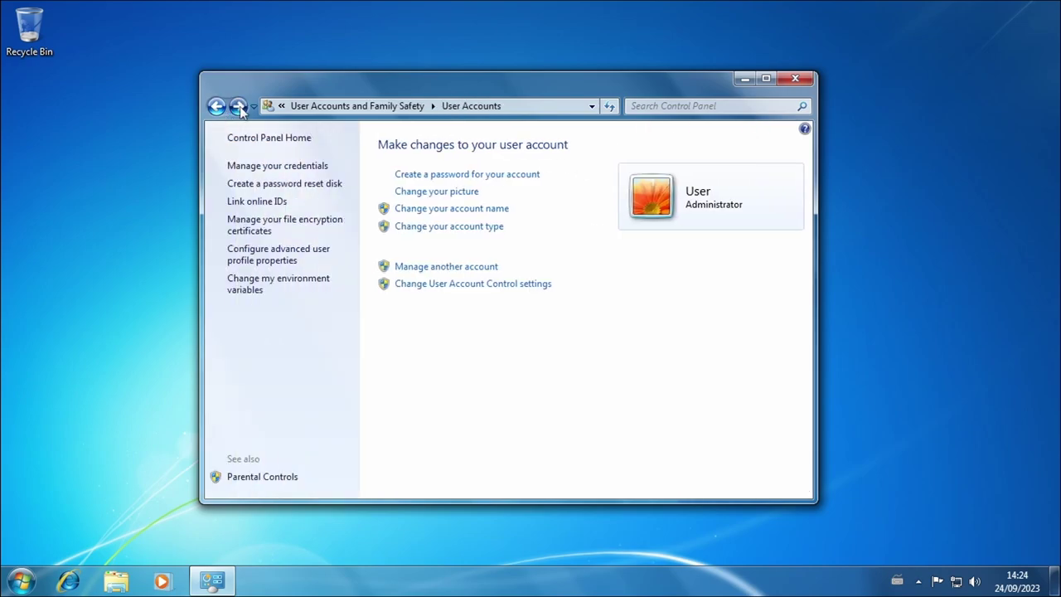
- View the account name and account type pages, approving elevation for each, and return to User Accounts without changes
click(478, 214)
click(592, 334)
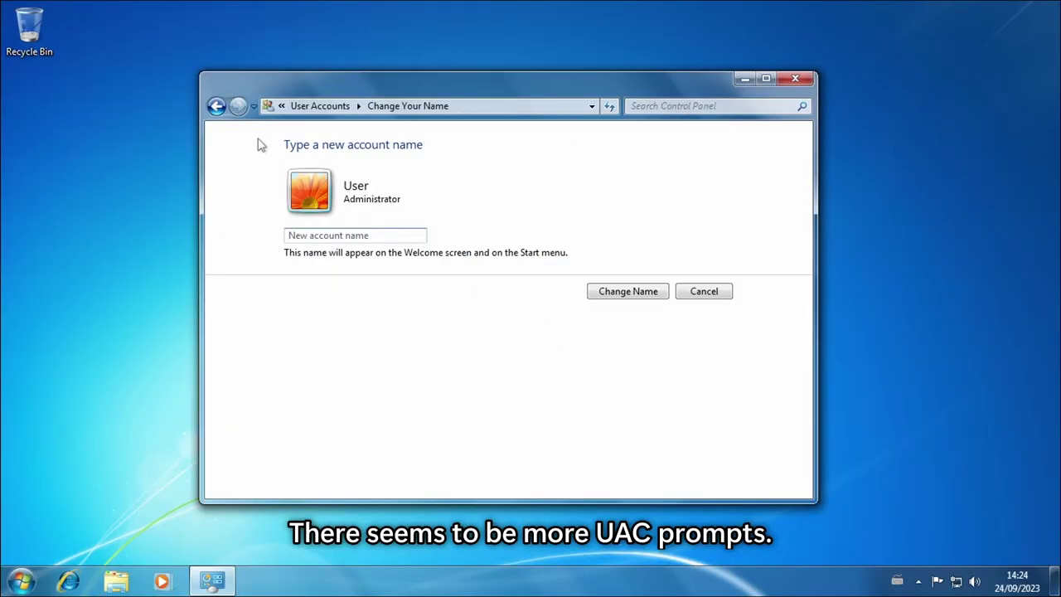
click(218, 107)
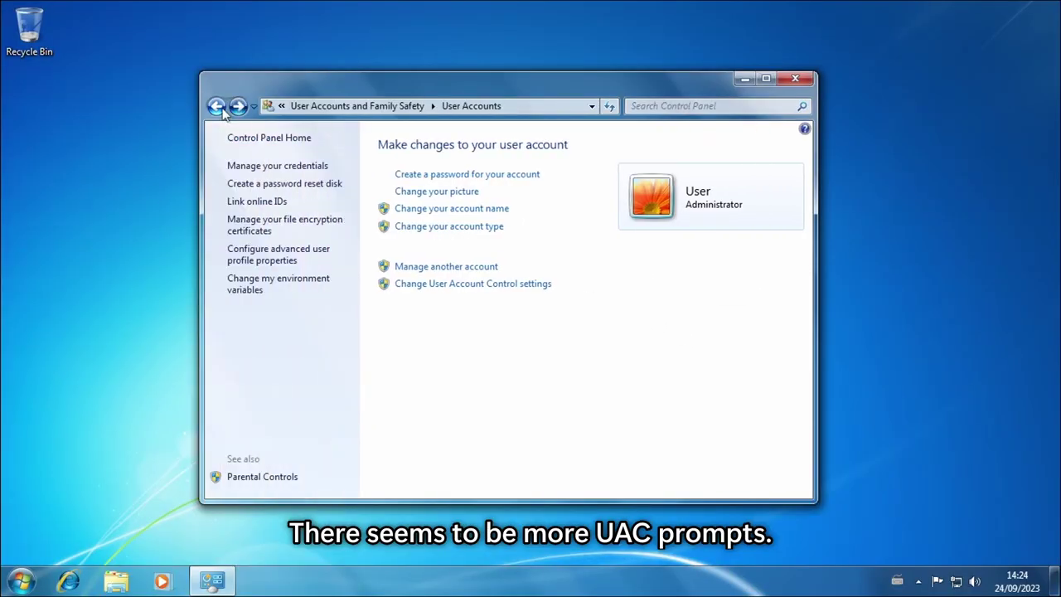
click(473, 230)
click(594, 338)
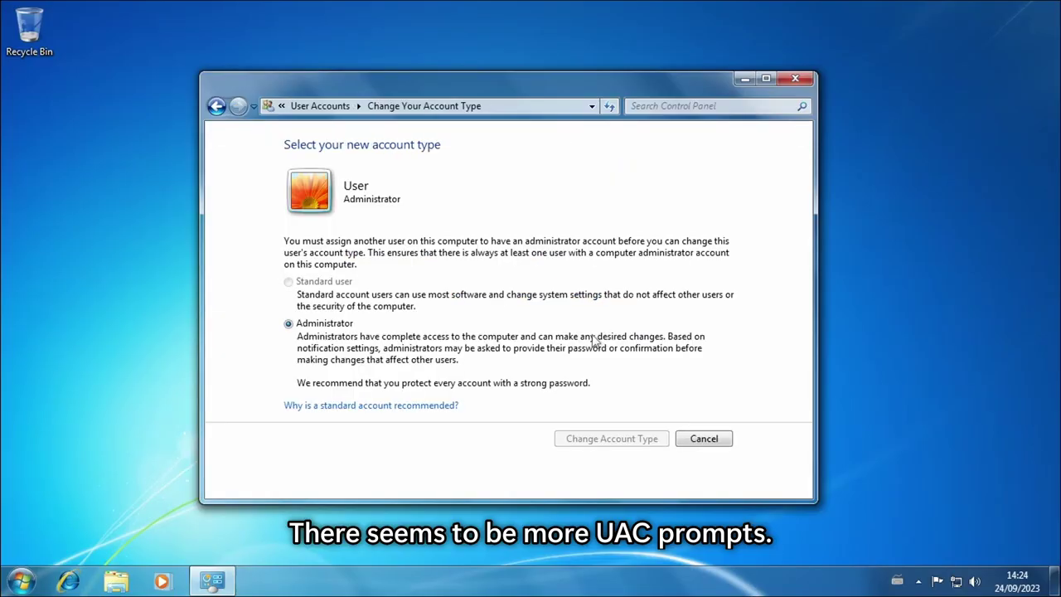
click(218, 106)
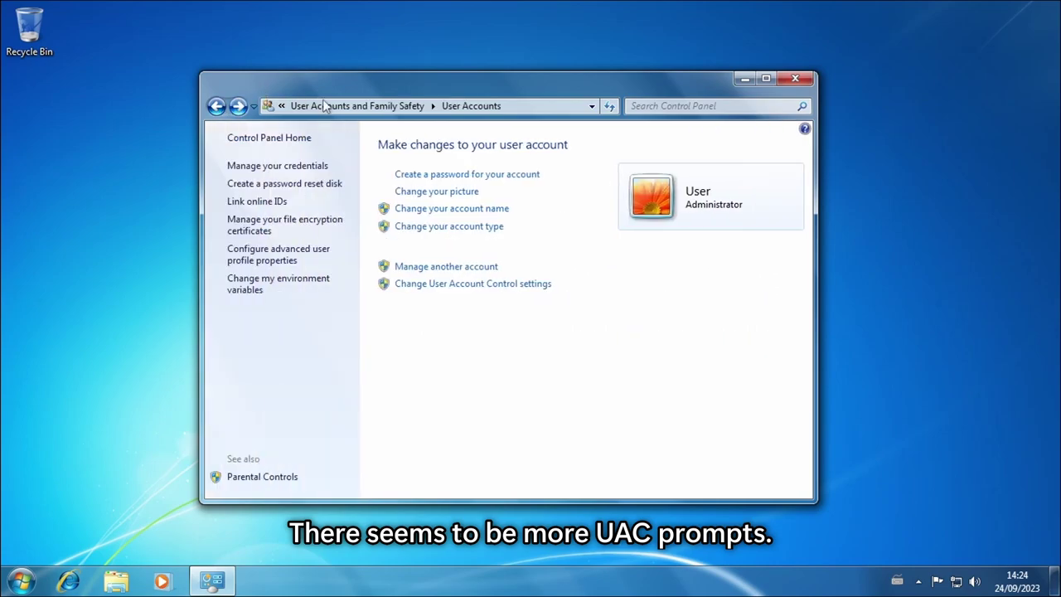
- Open the account management page with elevation approved, view the Guest account's turn-on page, and return to User Accounts without enabling it
click(473, 267)
click(592, 340)
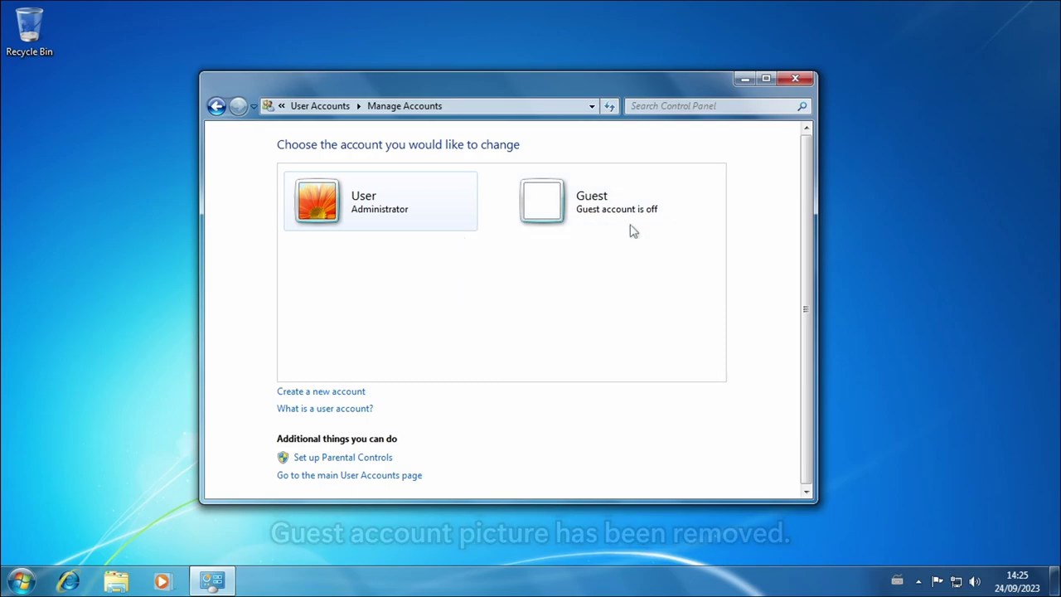
click(656, 220)
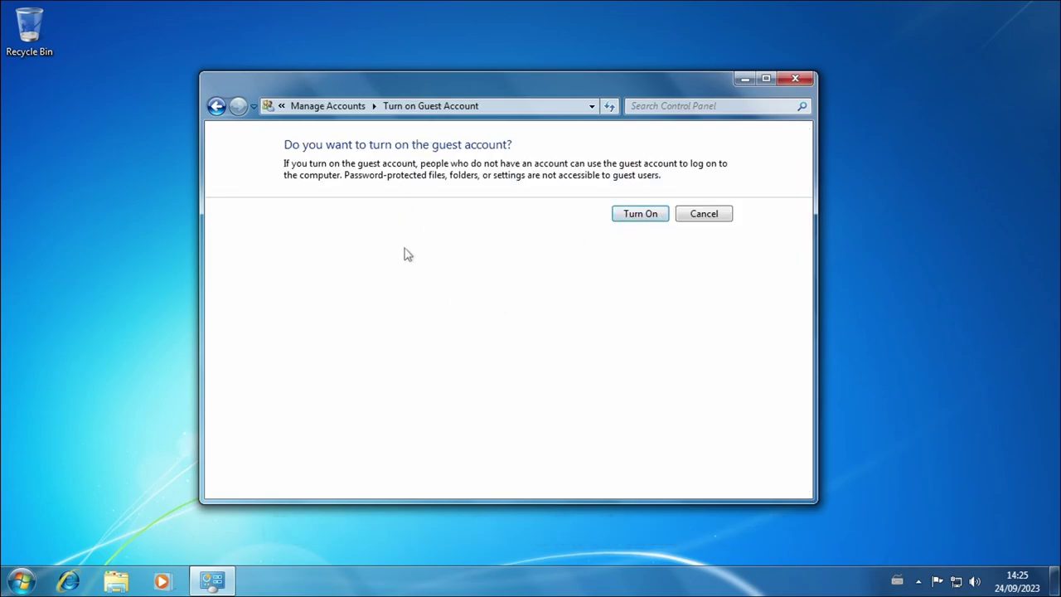
click(216, 106)
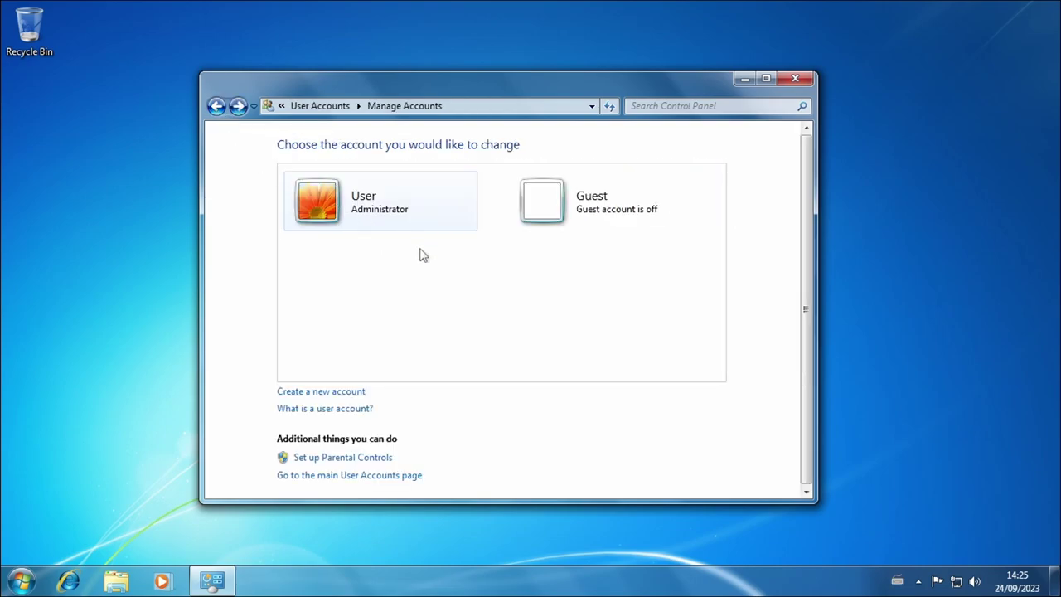
click(218, 106)
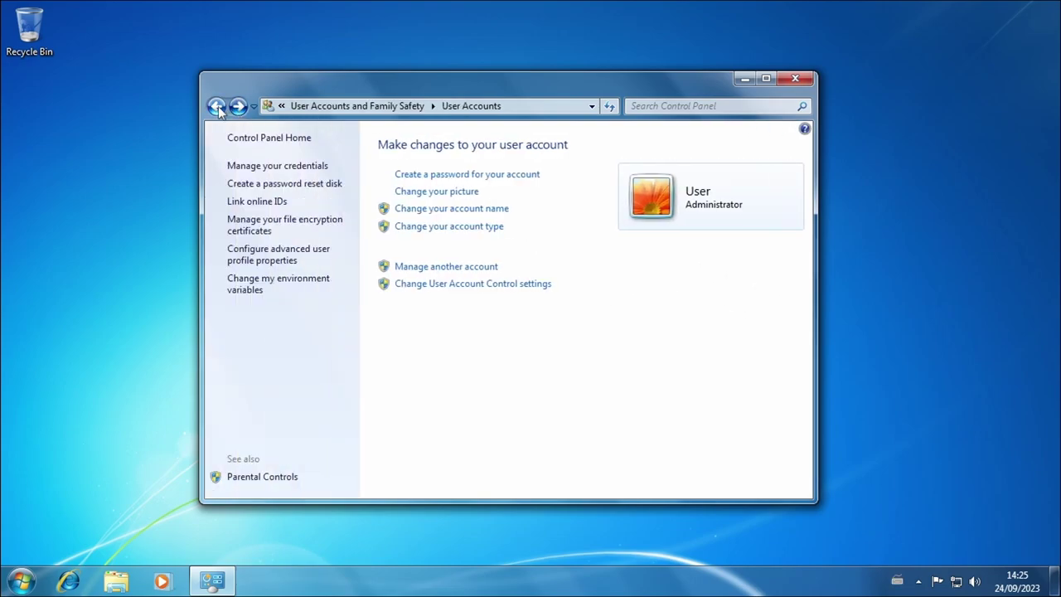
- View the User Account Control notification settings, cancel without changes, and go back out of User Accounts and Family Safety
click(516, 285)
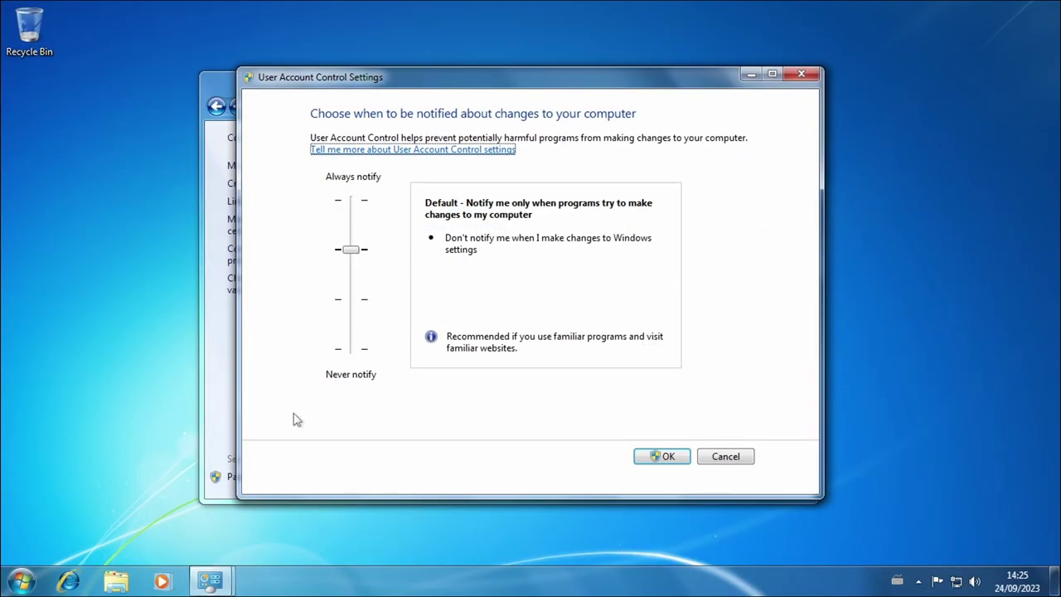
click(730, 456)
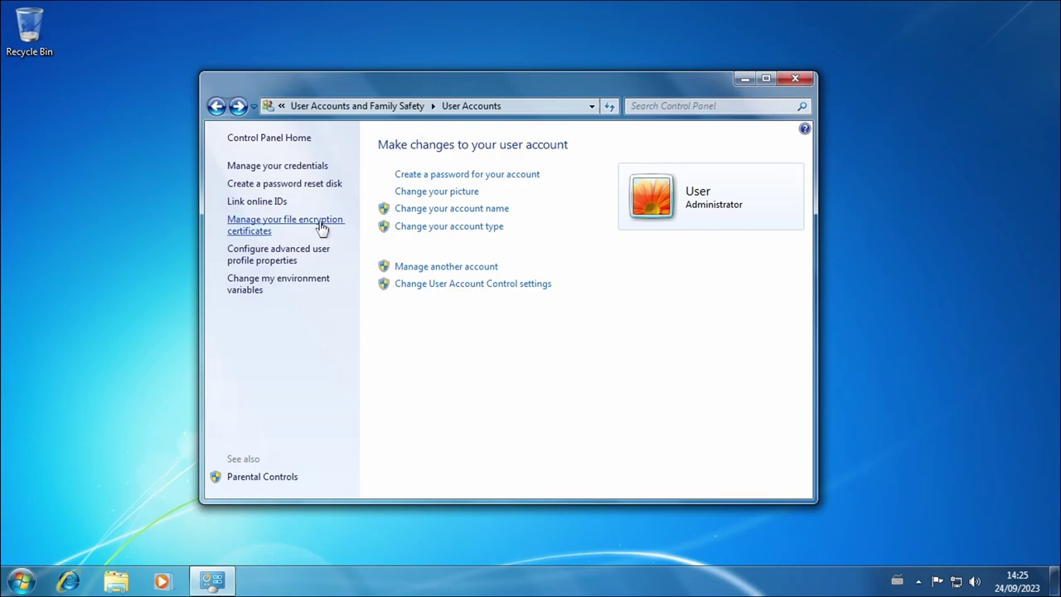
click(217, 106)
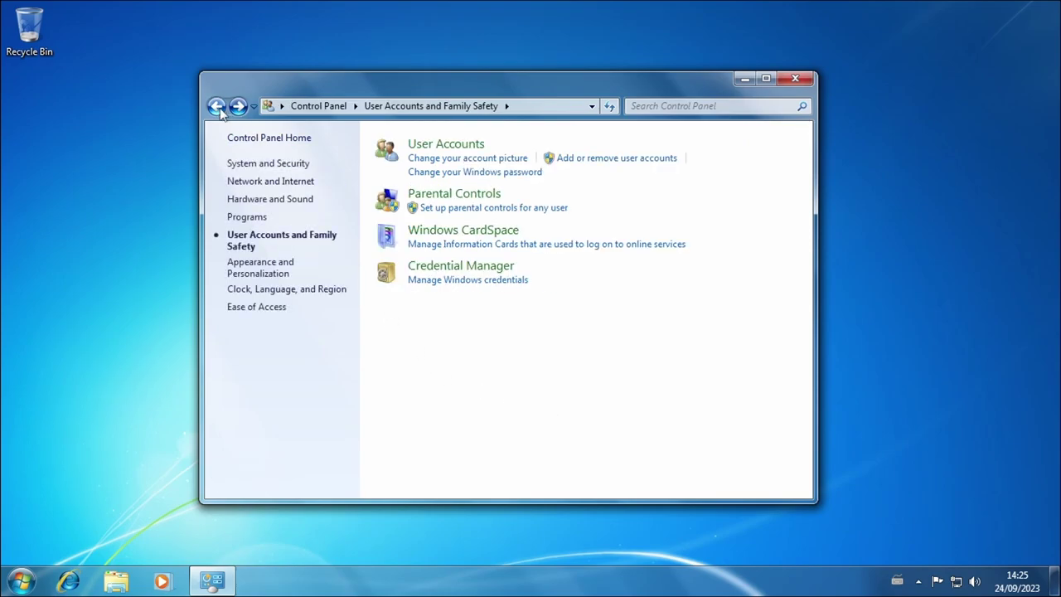
click(216, 106)
- Open Ease of Access Center, view the High Contrast setup page, try to start Magnifier, and return to Ease of Access
click(431, 145)
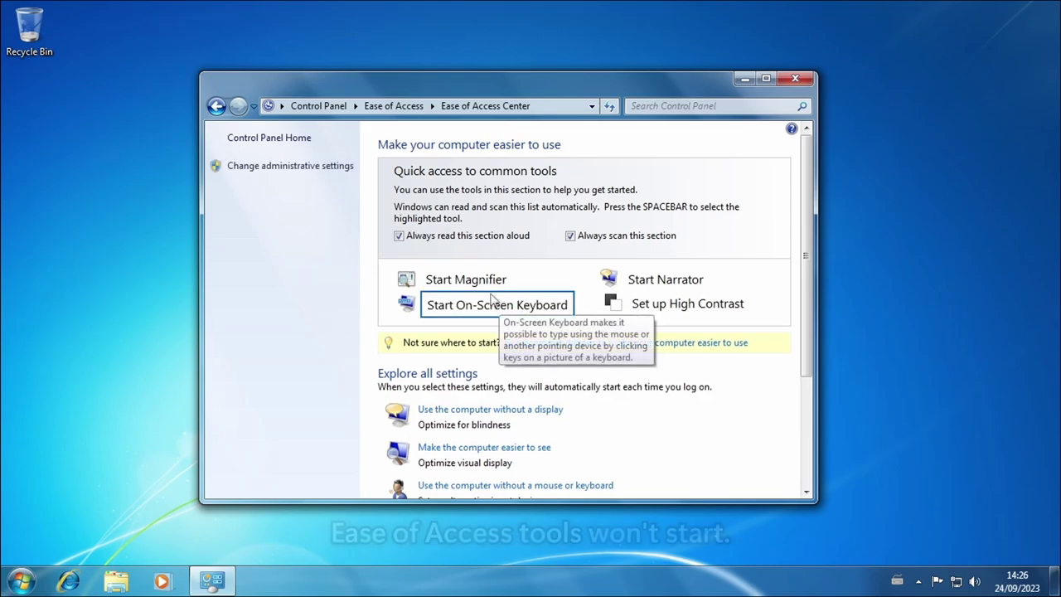
click(663, 307)
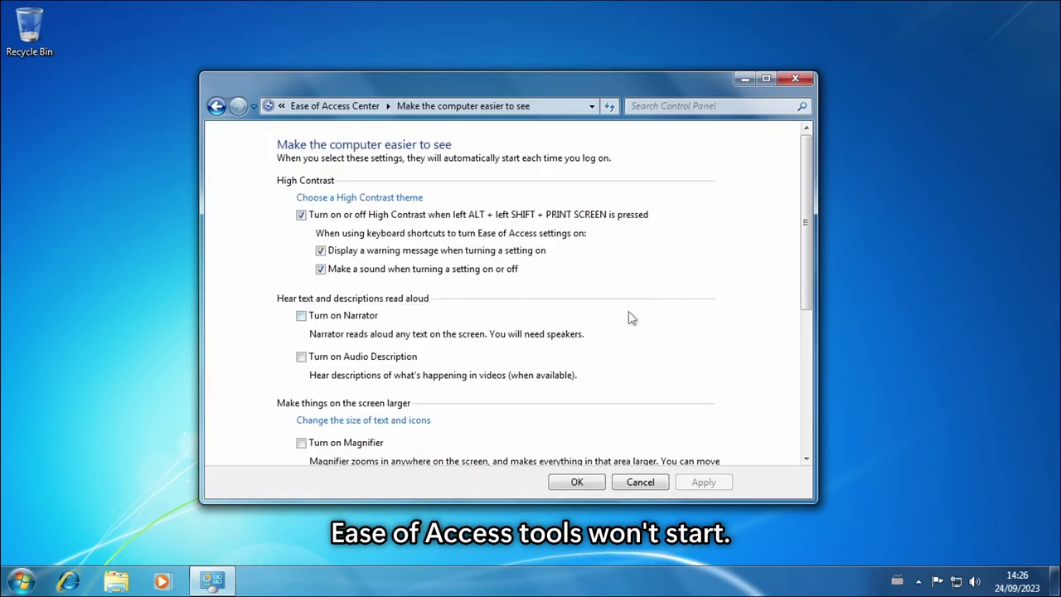
key(alt+Left)
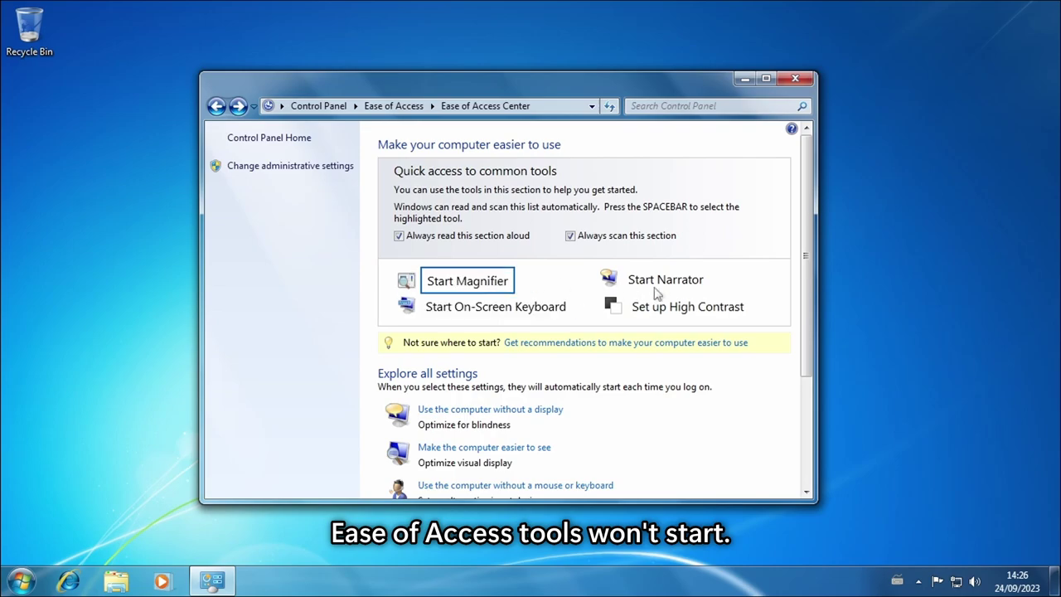
click(445, 284)
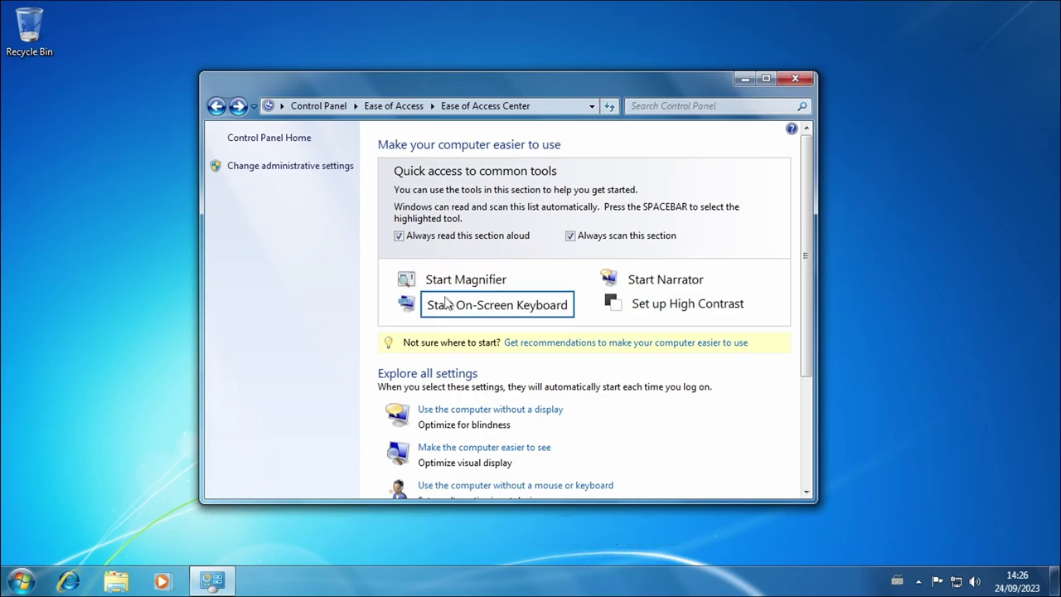
key(BackSpace)
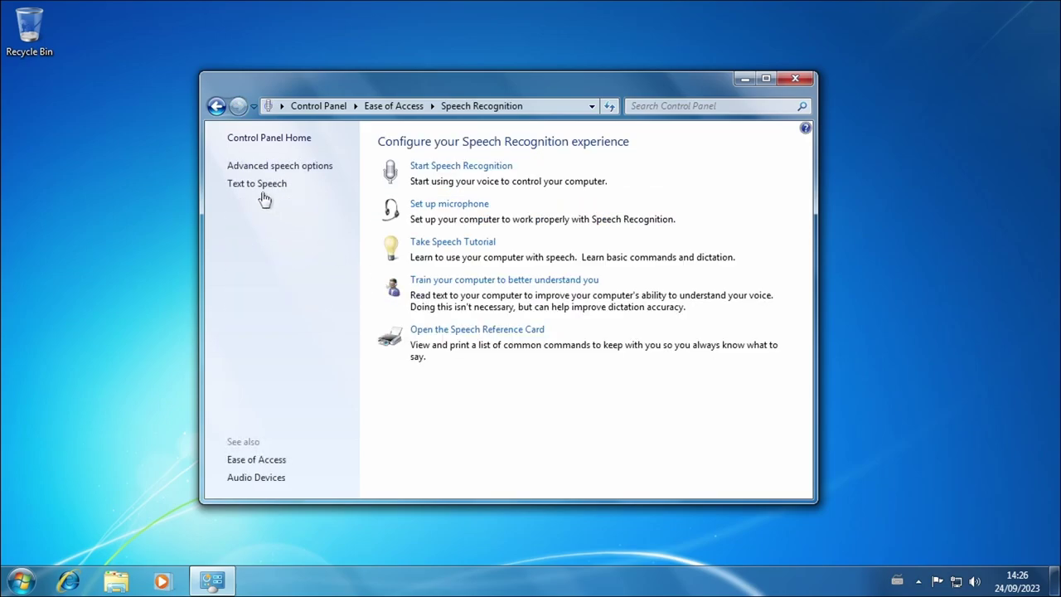
- View the Text to Speech and Speech Recognition pages of Speech Properties, close it unchanged, and return to Ease of Access
click(254, 183)
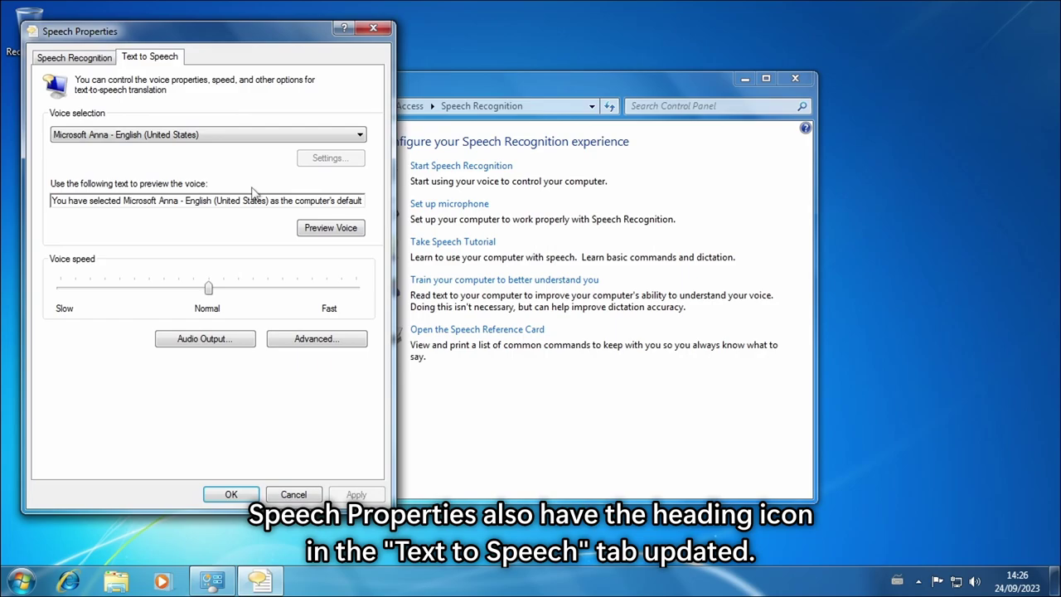
click(91, 58)
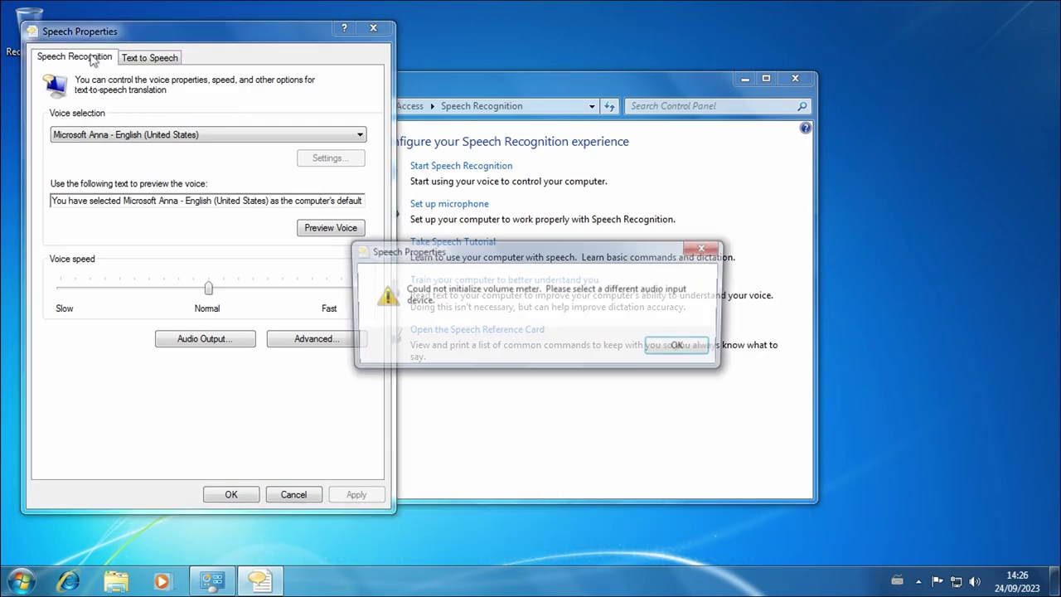
click(682, 348)
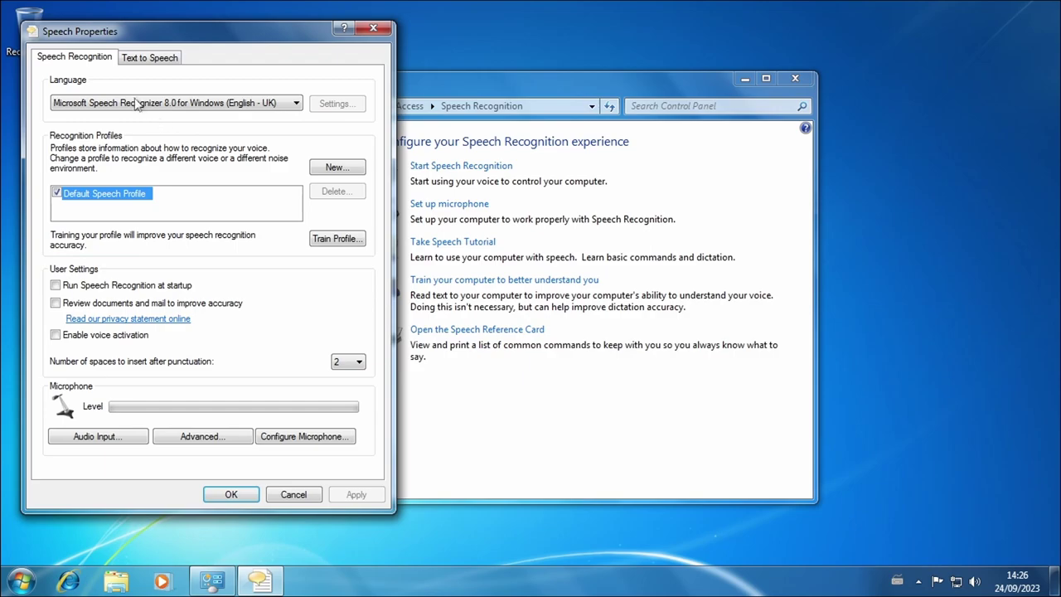
key(Escape)
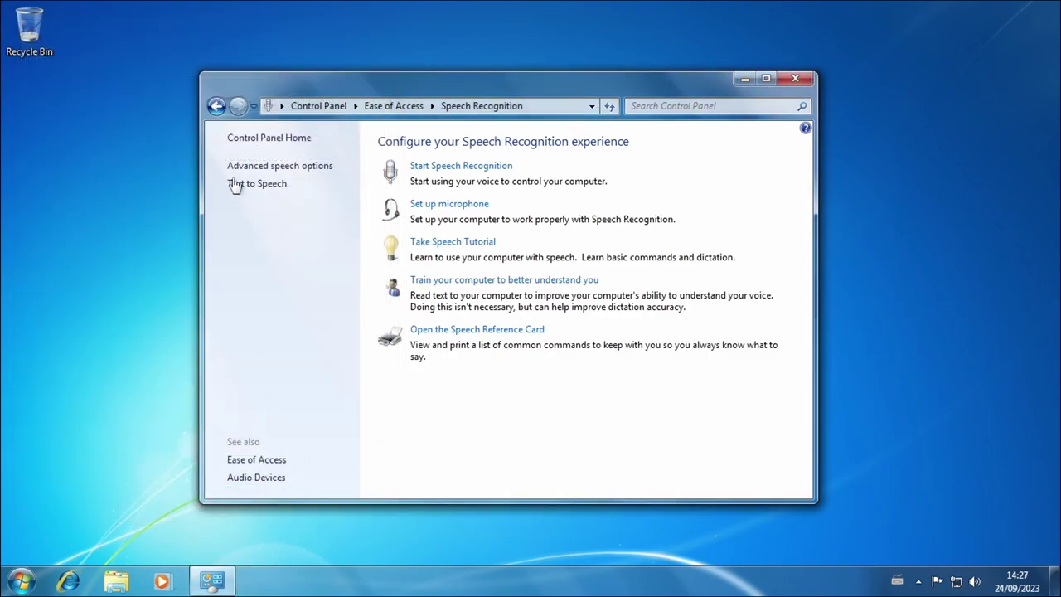
click(216, 106)
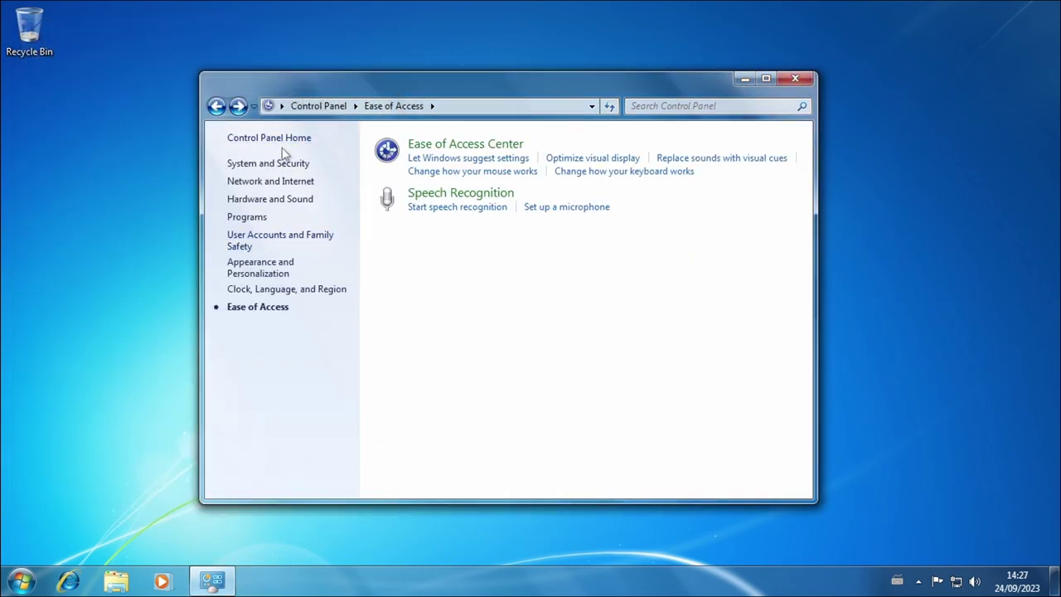
- Return to Control Panel Home and display all Control Panel items as large icons
click(278, 138)
click(715, 145)
click(738, 188)
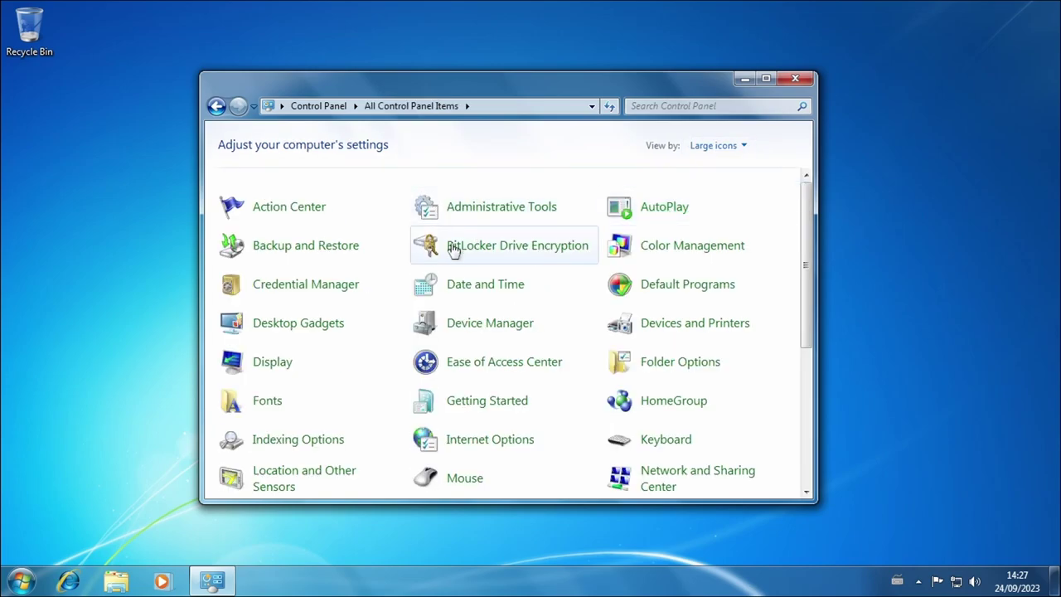
- Open Device Manager with elevation approved, expand Display adapters, and look through the device categories
click(544, 335)
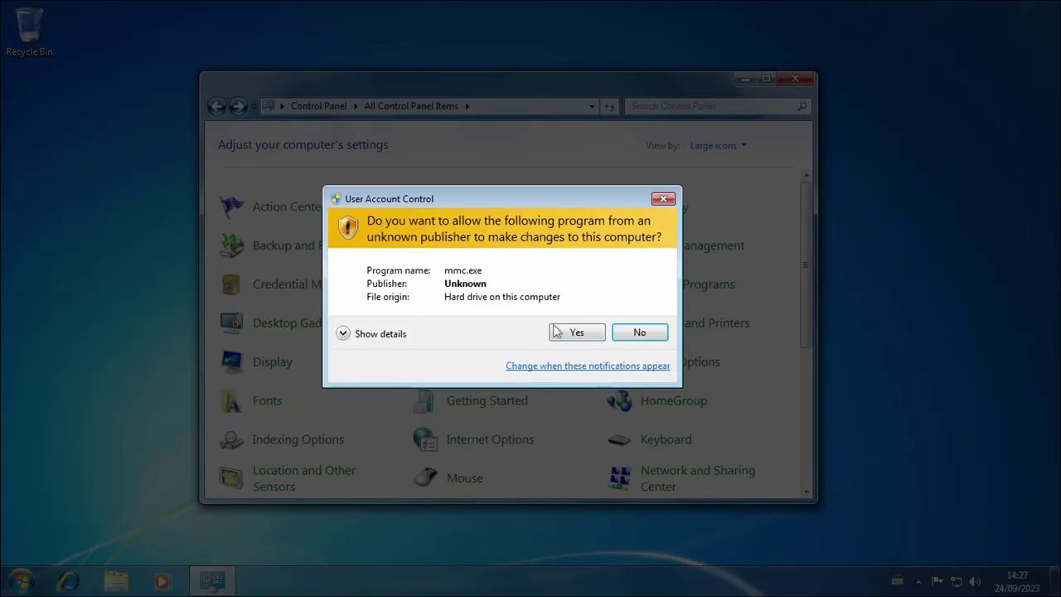
click(592, 335)
click(157, 162)
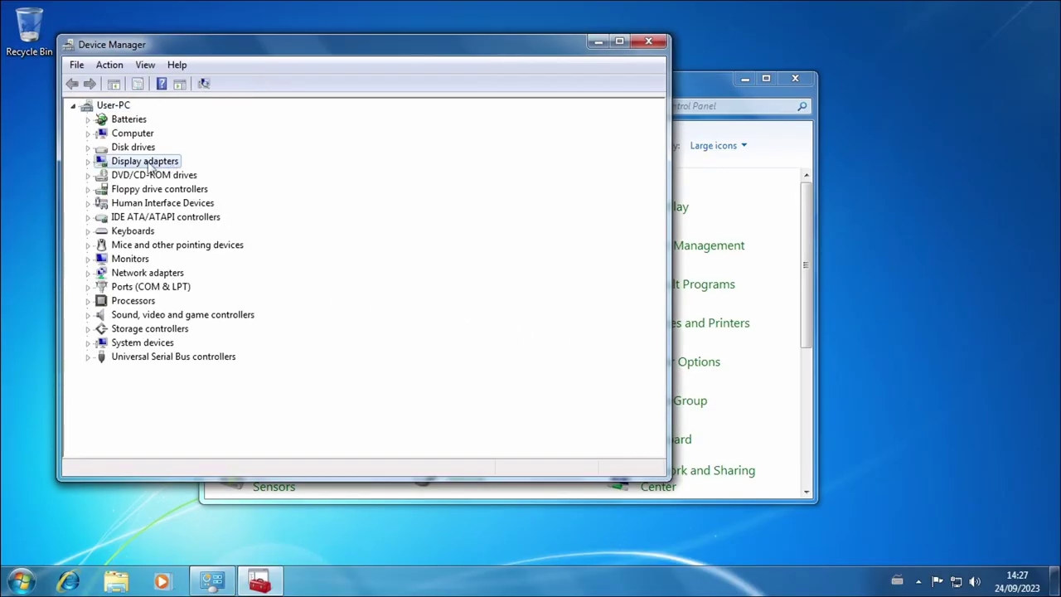
right_click(164, 162)
double_click(121, 164)
key(Down)
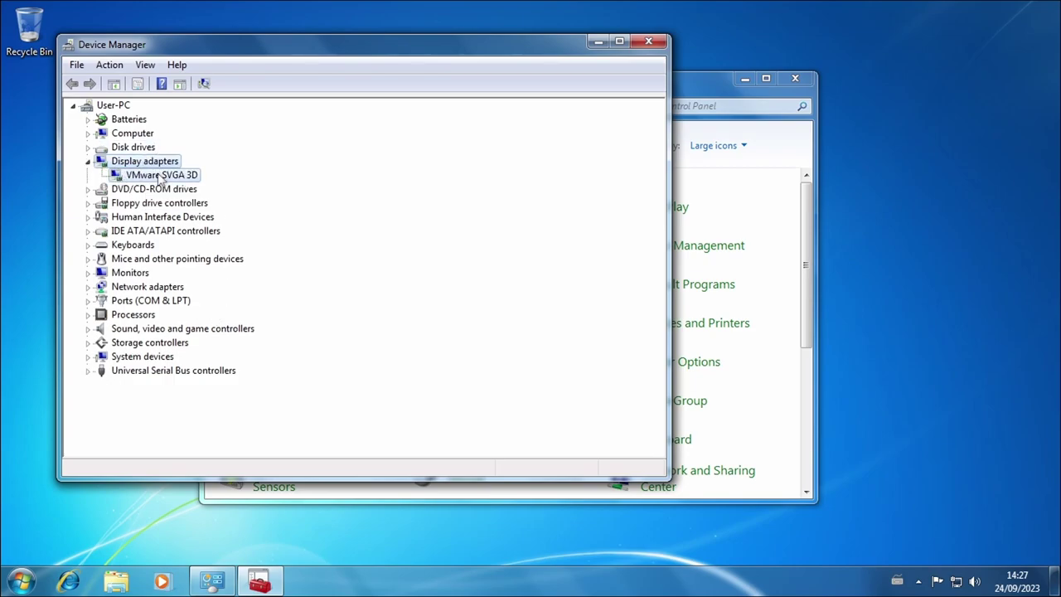
key(Down)
key(Down)
- View the first pages of the Add Hardware Wizard from Device Manager, cancel it, and close Device Manager
click(109, 65)
key(Escape)
click(145, 64)
mouse_move(109, 65)
click(137, 99)
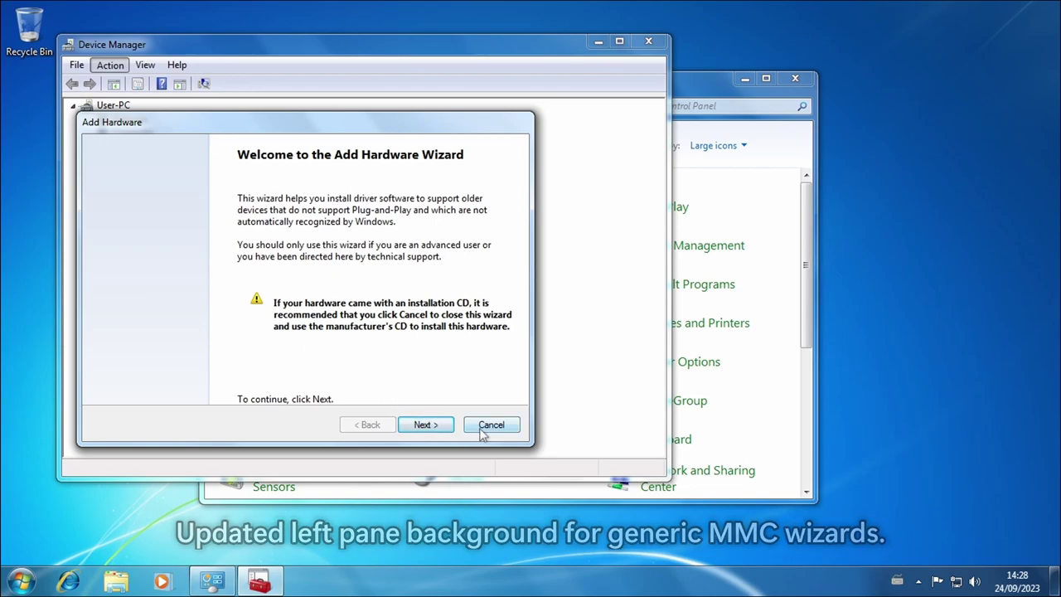
click(421, 427)
click(487, 427)
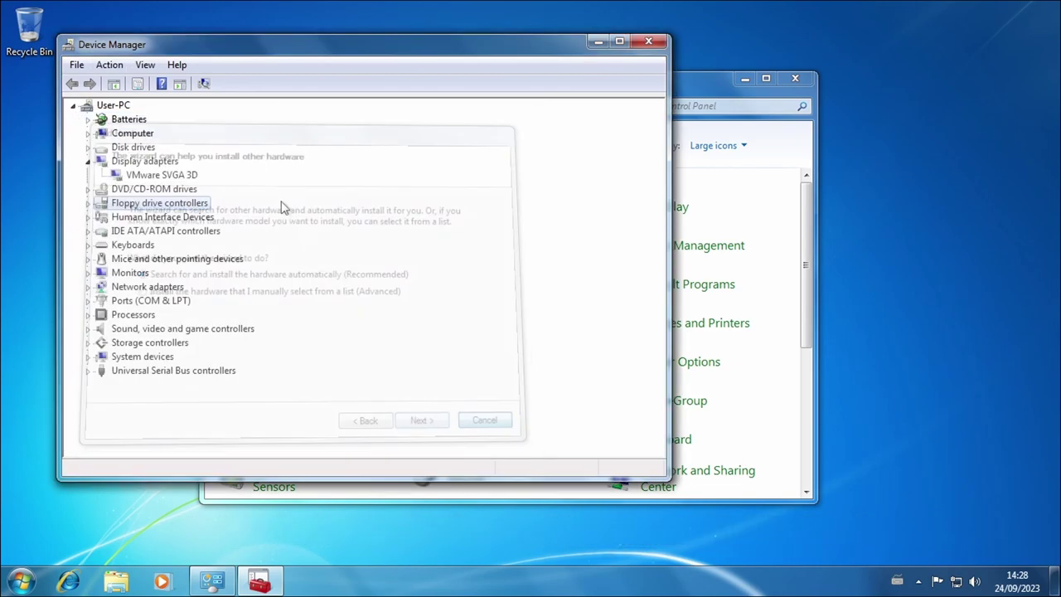
click(110, 64)
mouse_move(77, 65)
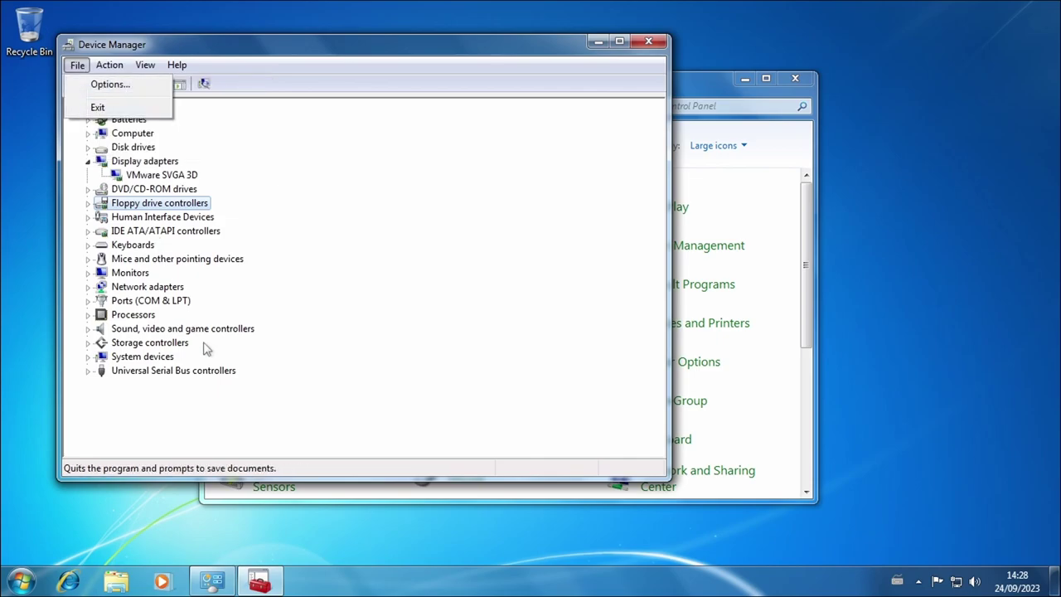
click(649, 41)
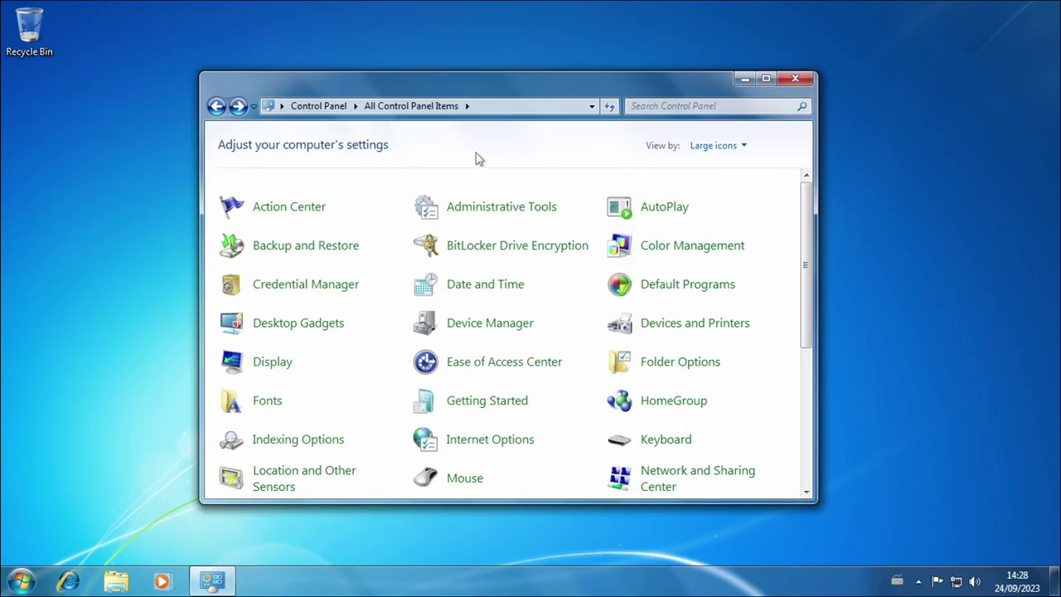
- Open Computer Management for this computer, approving the elevation request
click(22, 580)
right_click(257, 379)
click(295, 403)
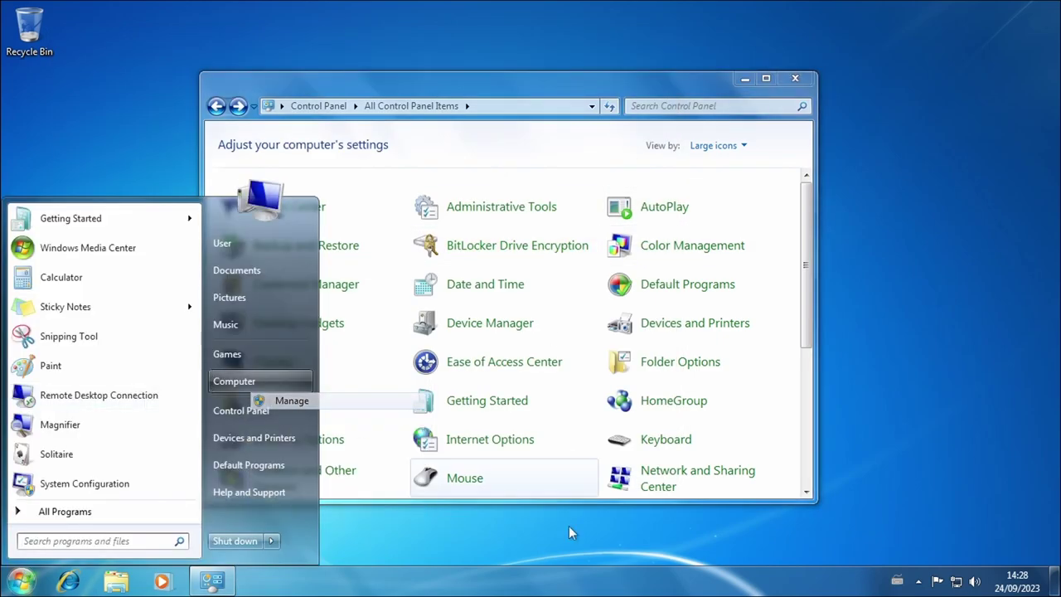
key(Left)
key(Return)
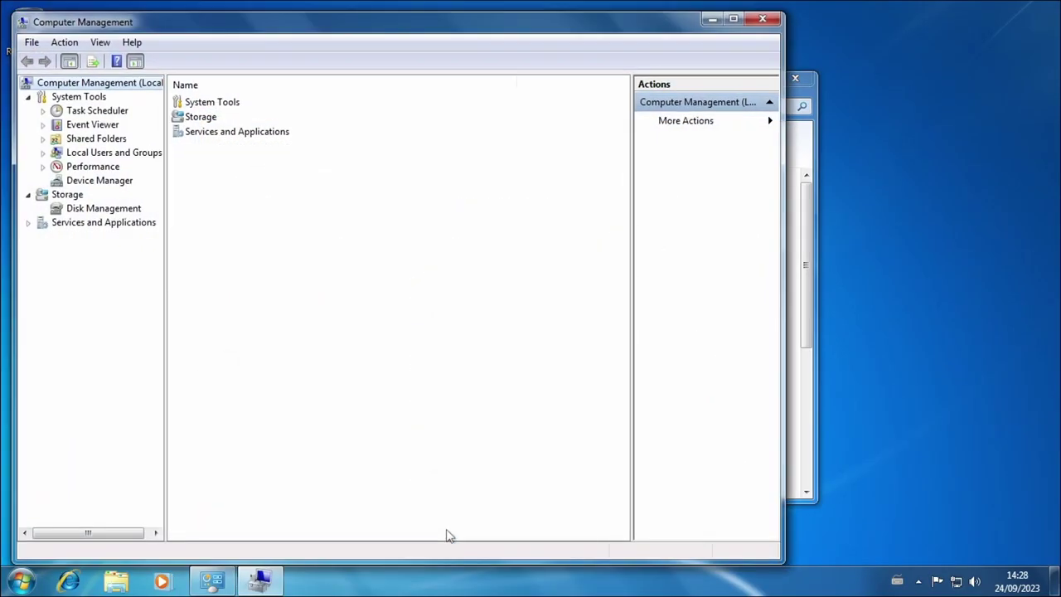
- Open Disk Management and start the New Simple Volume wizard on Disk 0's unallocated space
click(94, 212)
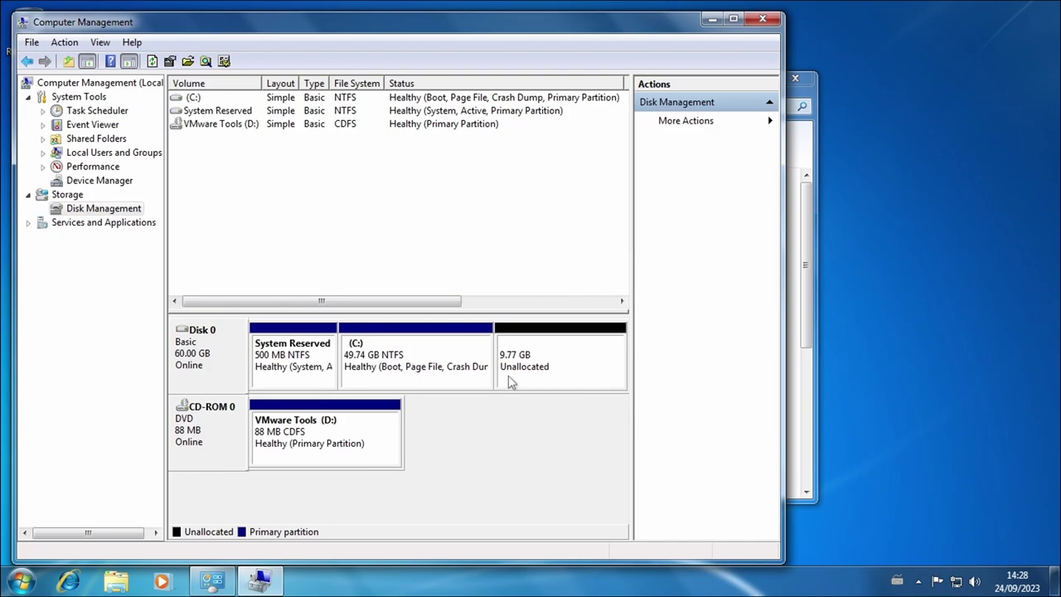
right_click(555, 363)
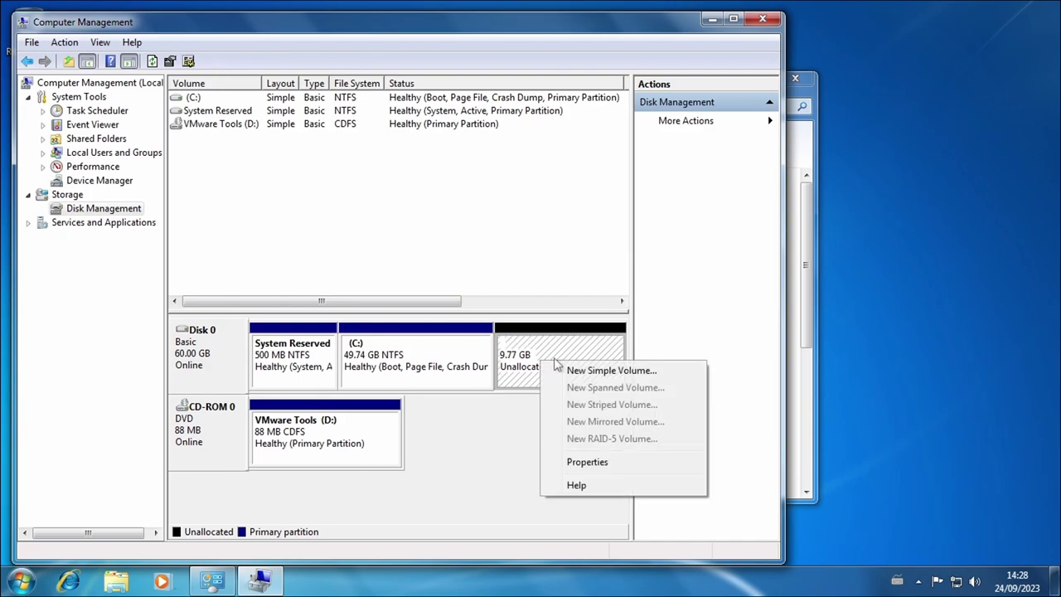
click(613, 368)
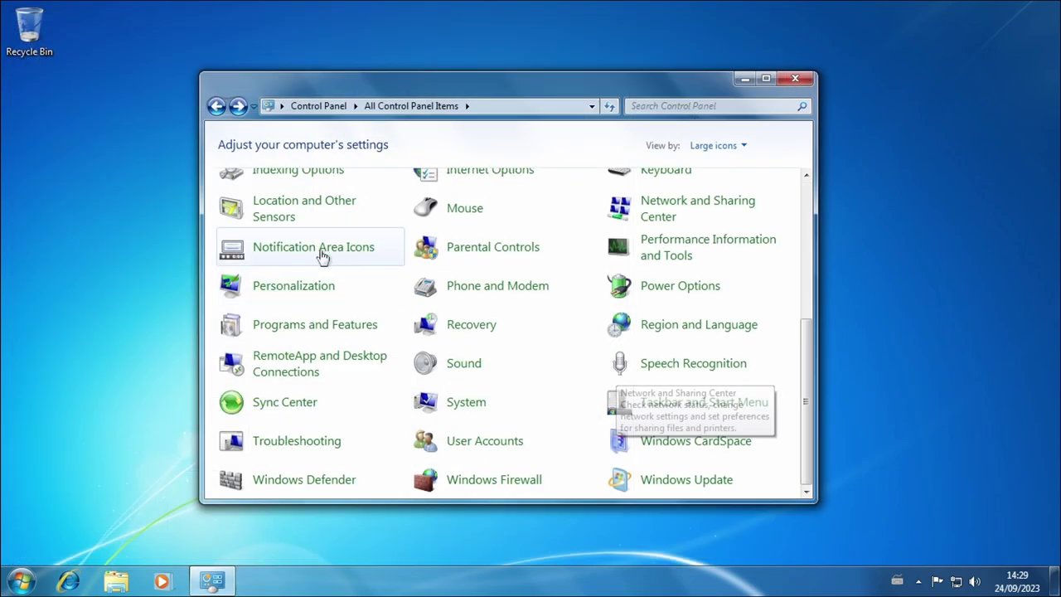
- View the Notification Area Icons settings, the hidden tray icons, and the page for turning system icons on or off
click(320, 254)
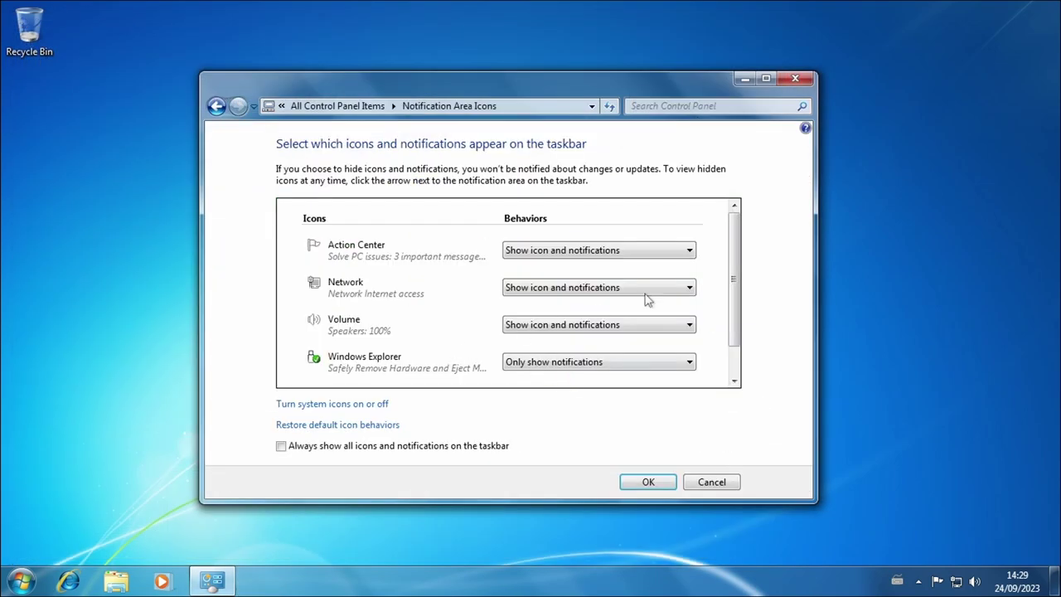
scroll(733, 294, down, 2)
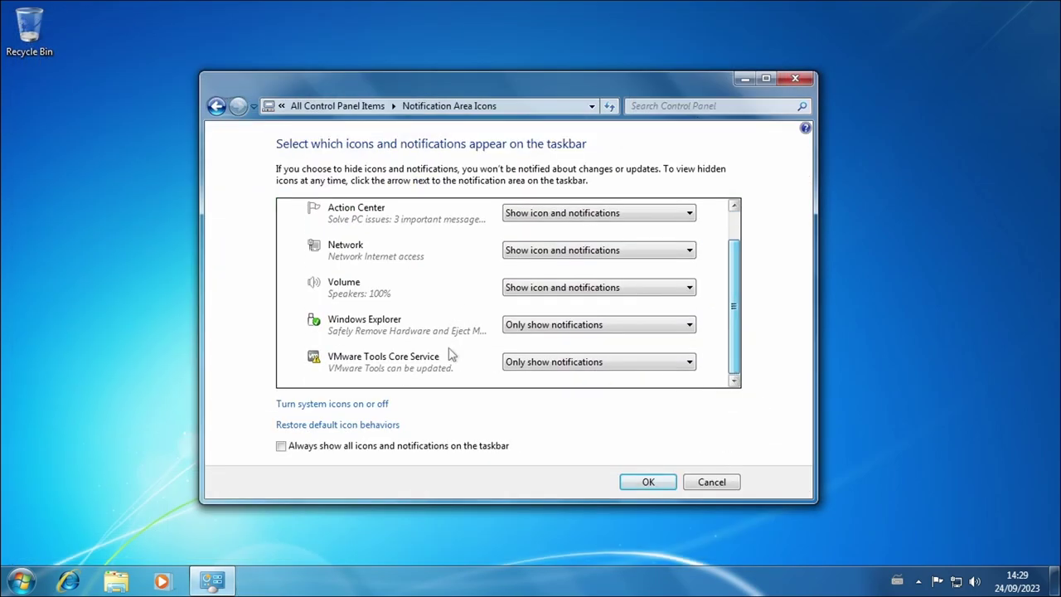
click(918, 581)
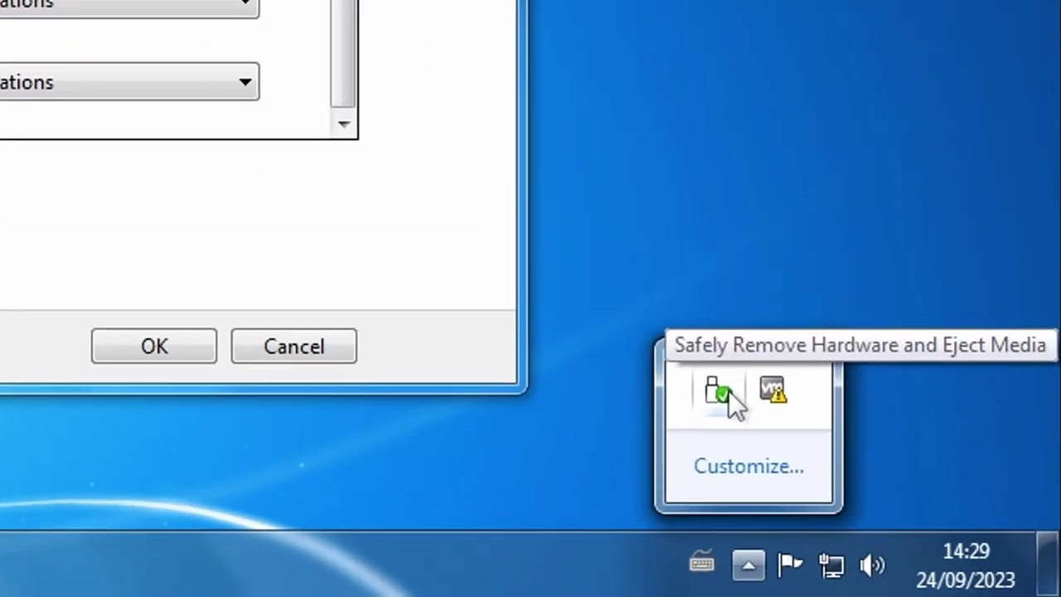
drag(729, 391, 723, 367)
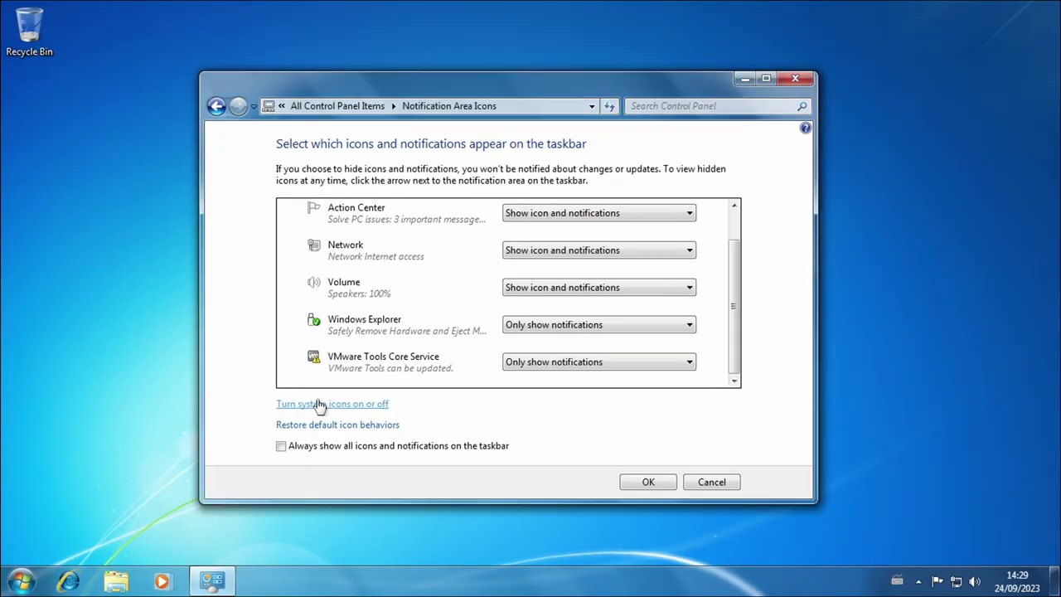
click(315, 403)
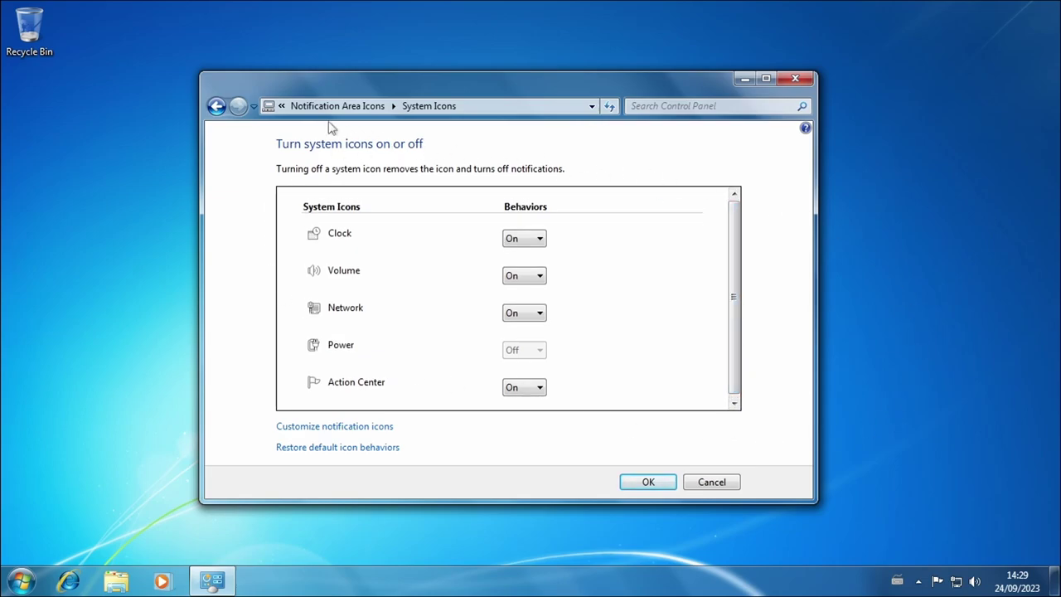
- Leave the System Icons page, then open the Math Input Panel from the Accessories programs and close it
click(217, 105)
click(216, 105)
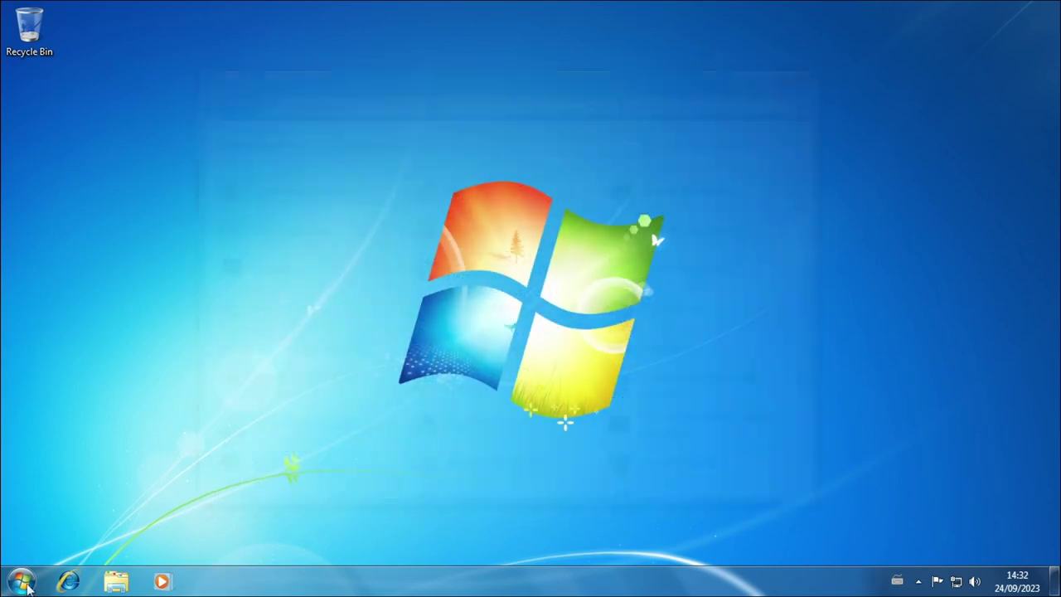
click(20, 581)
click(99, 511)
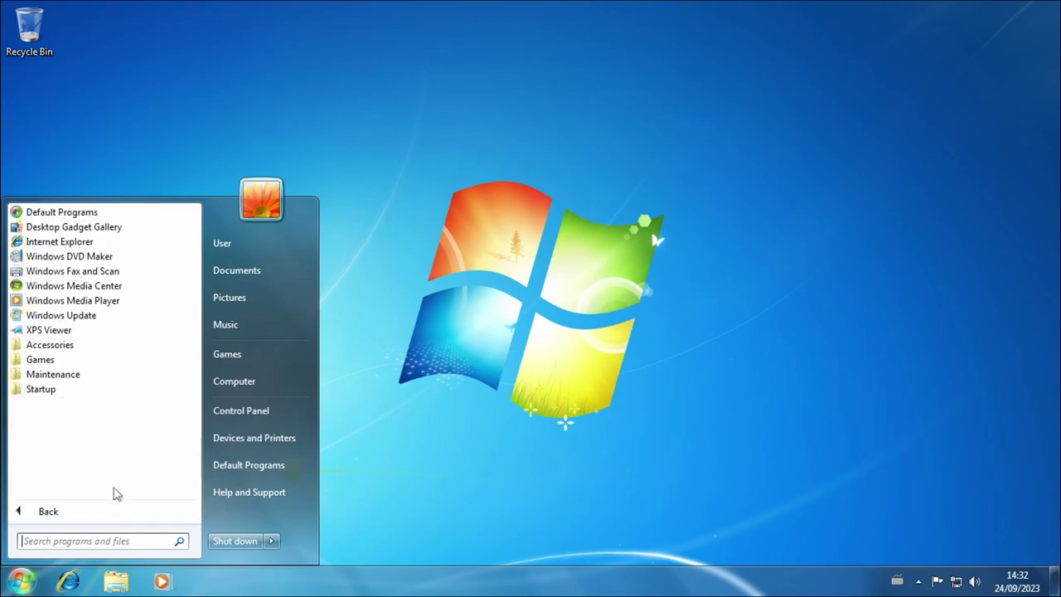
click(153, 346)
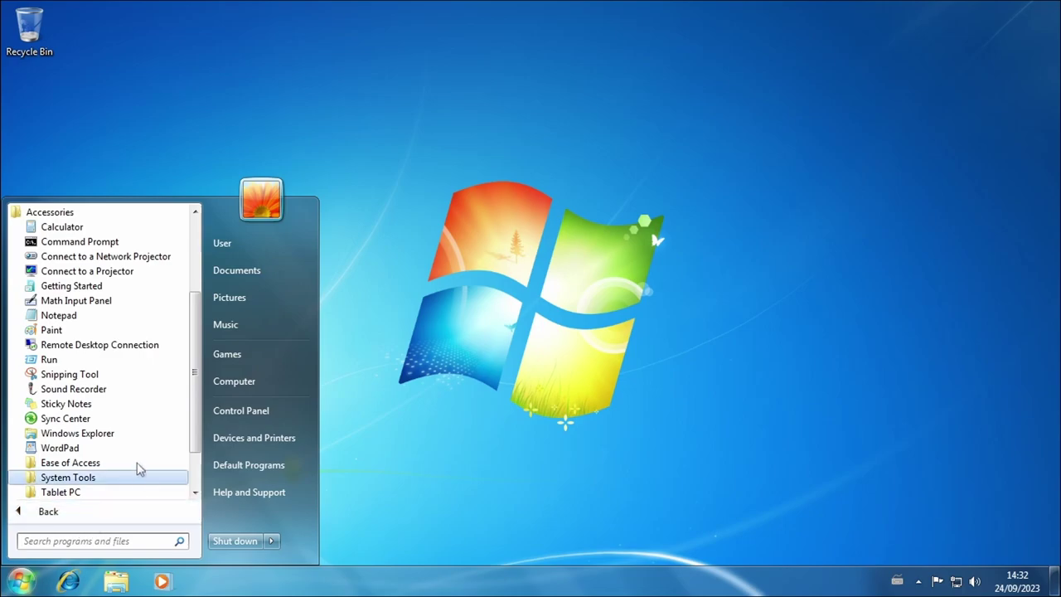
click(132, 306)
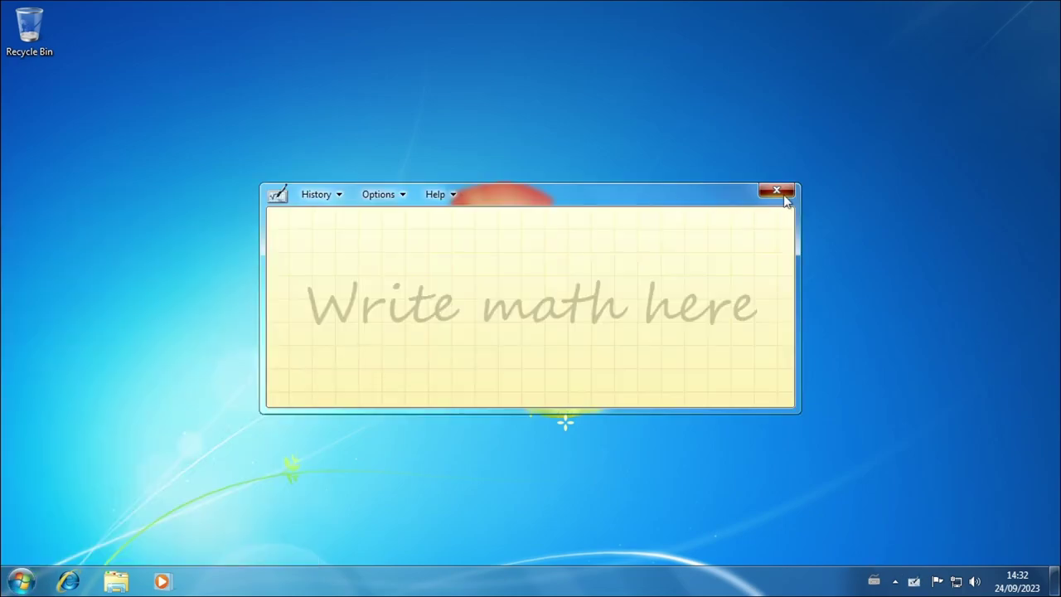
click(784, 196)
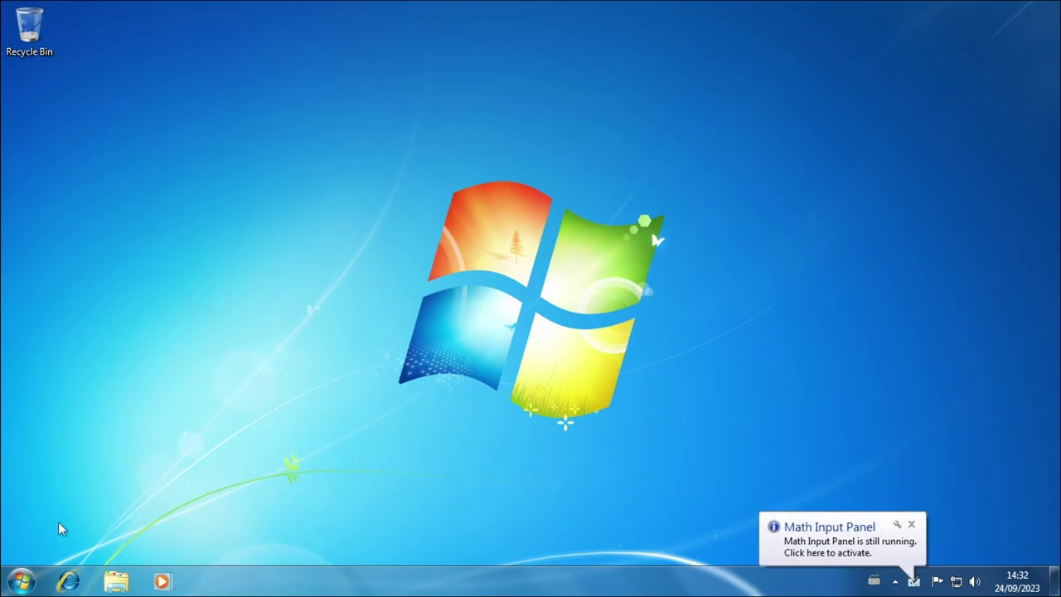
- Open Notepad from the Accessories programs, view its Format commands, and close it
click(21, 580)
click(108, 512)
click(126, 344)
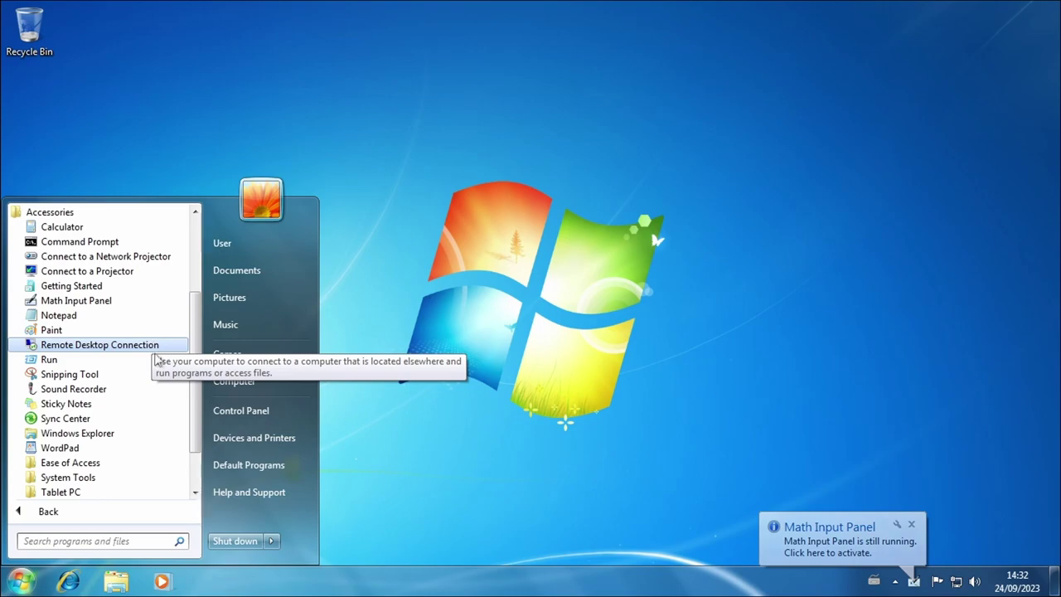
click(124, 316)
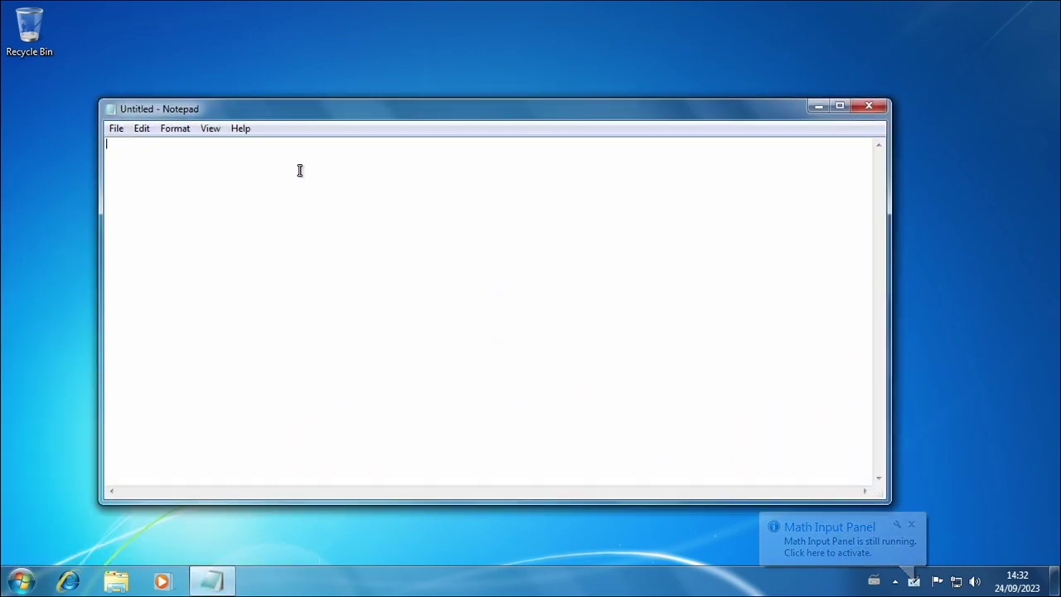
click(165, 129)
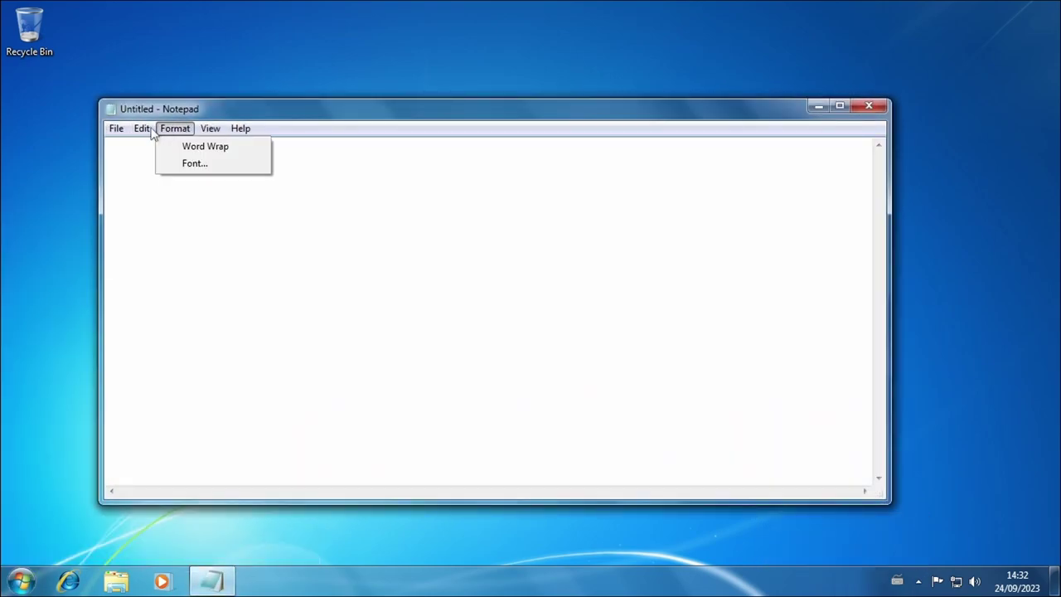
click(868, 107)
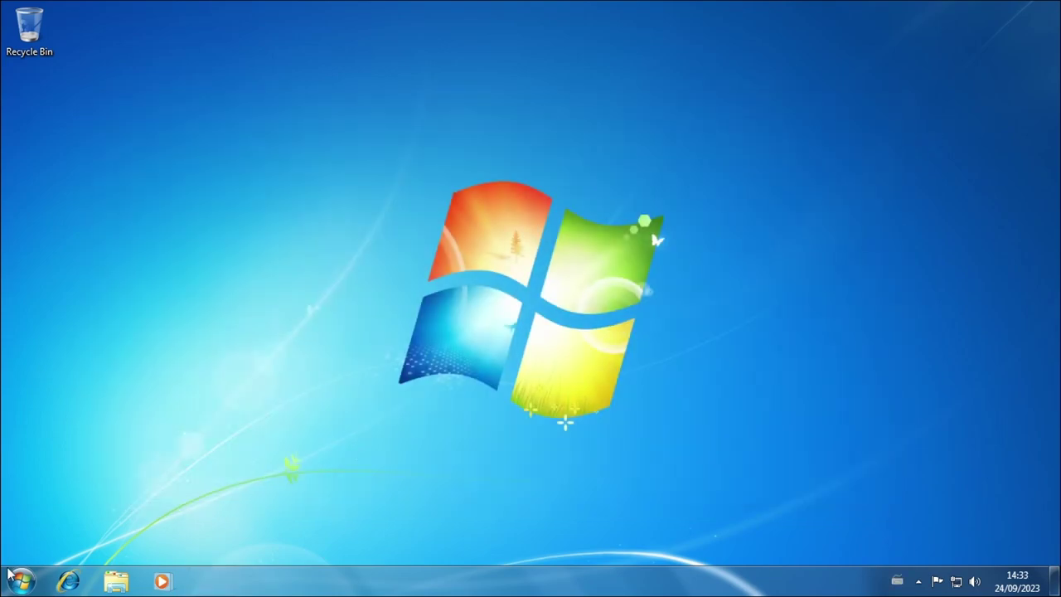
- View the installed Games programs, try to launch Narrator from Ease of Access, and dismiss the message
click(20, 580)
click(52, 509)
click(42, 357)
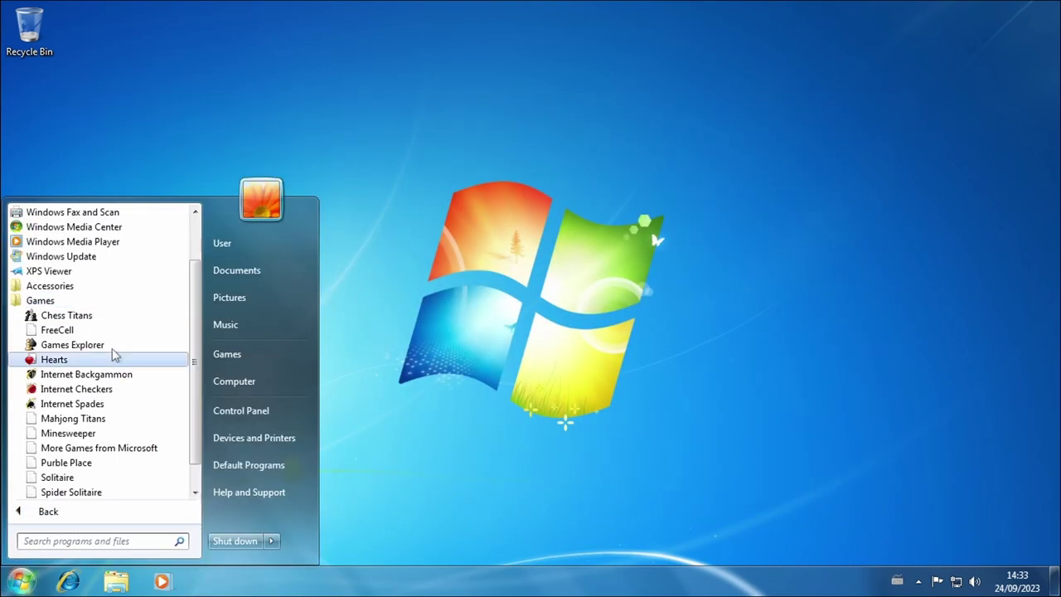
click(119, 286)
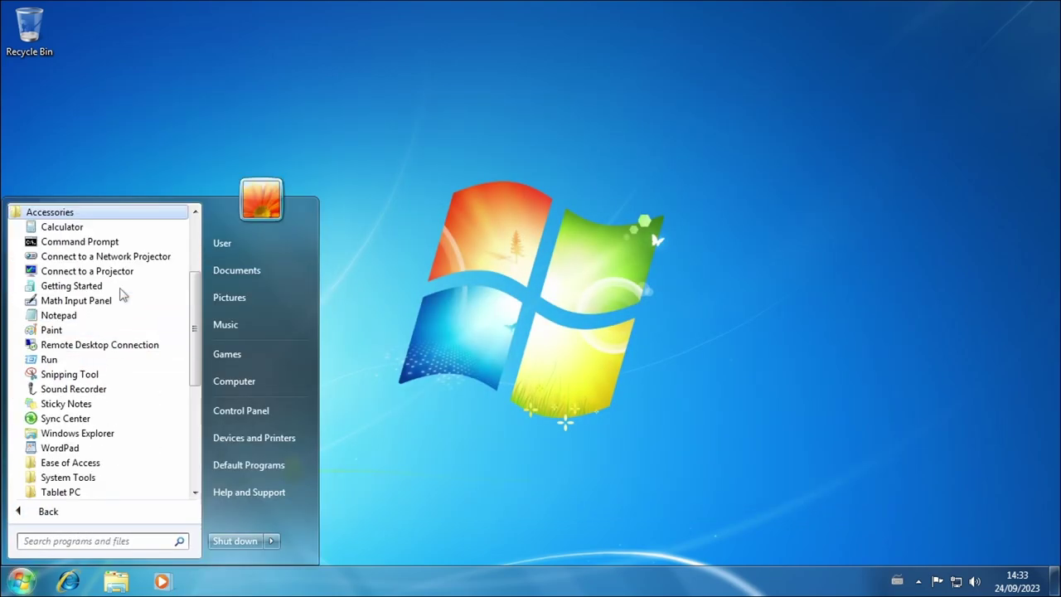
click(130, 465)
scroll(132, 456, down, 2)
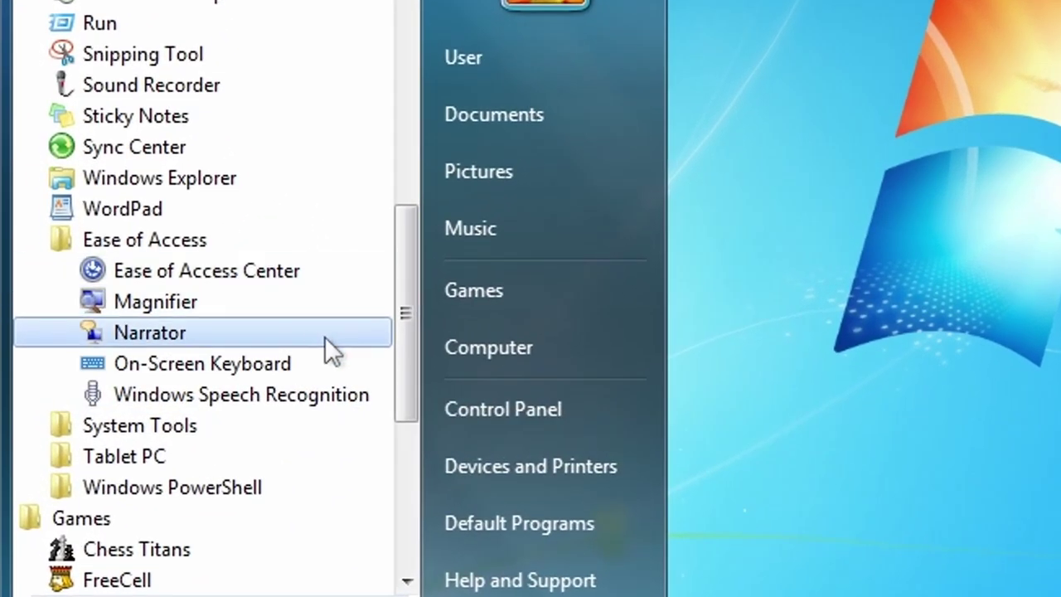
click(324, 338)
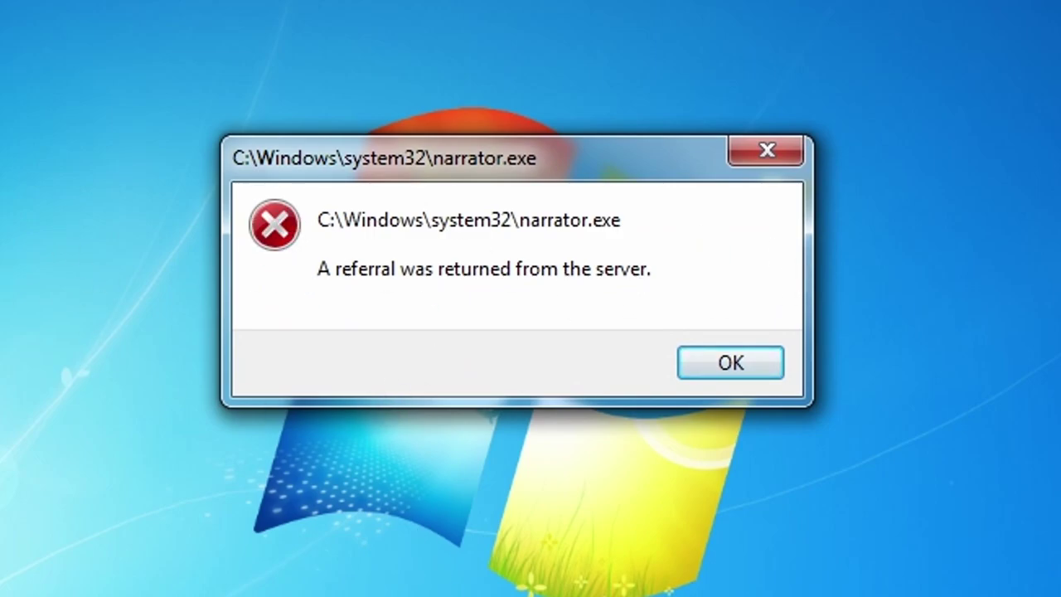
click(728, 365)
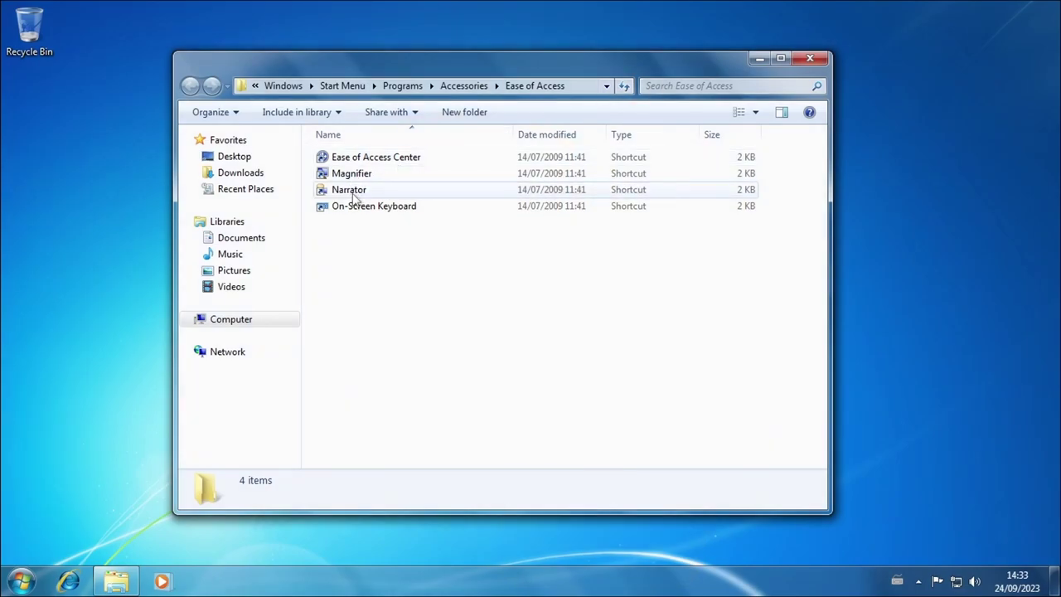
- Try to launch Narrator and the On-Screen Keyboard from the Ease of Access folder's shortcuts
double_click(355, 196)
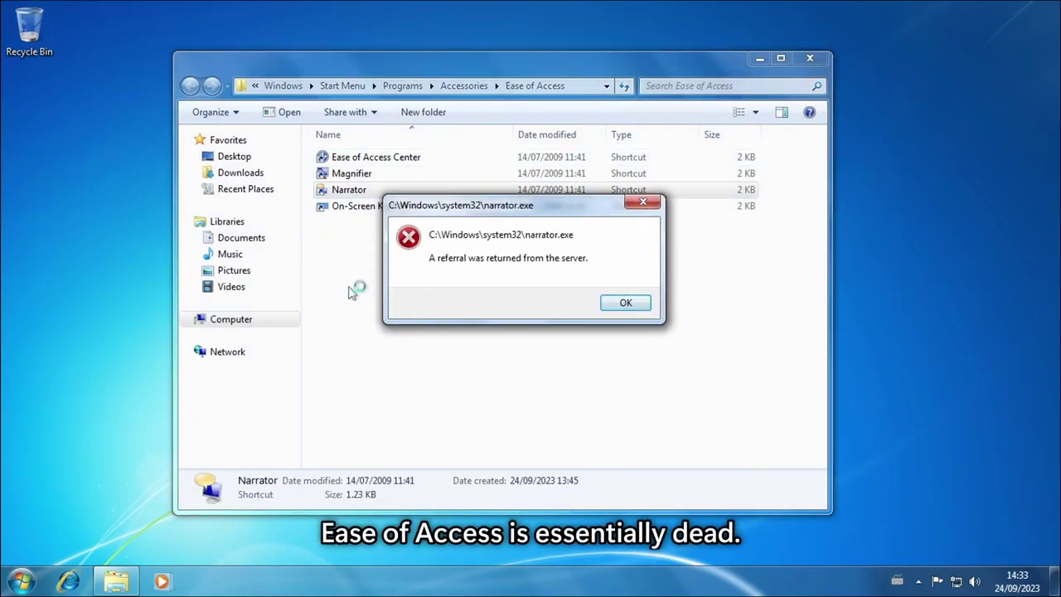
click(624, 303)
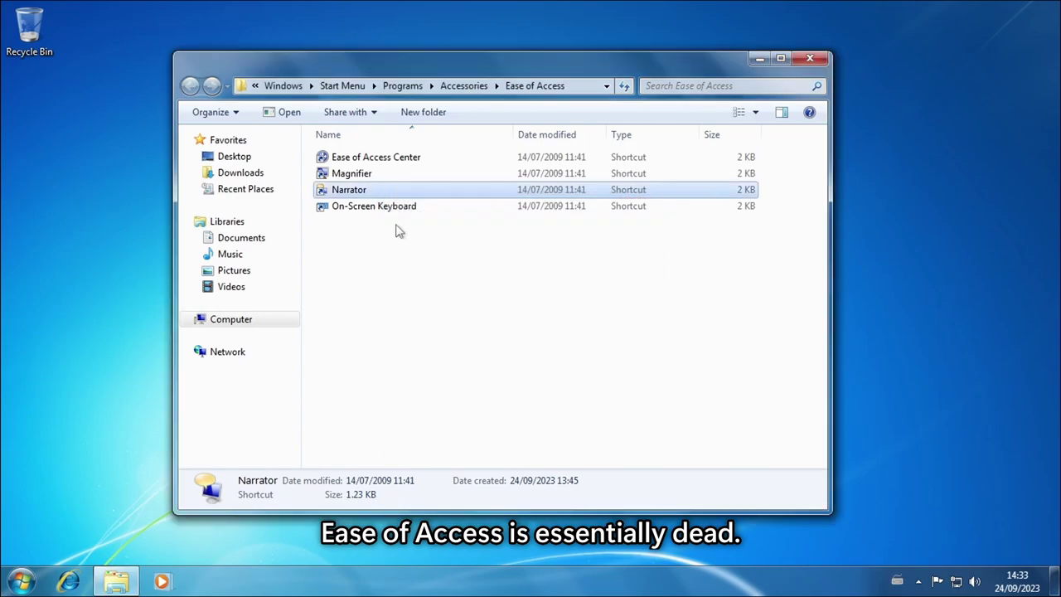
double_click(365, 205)
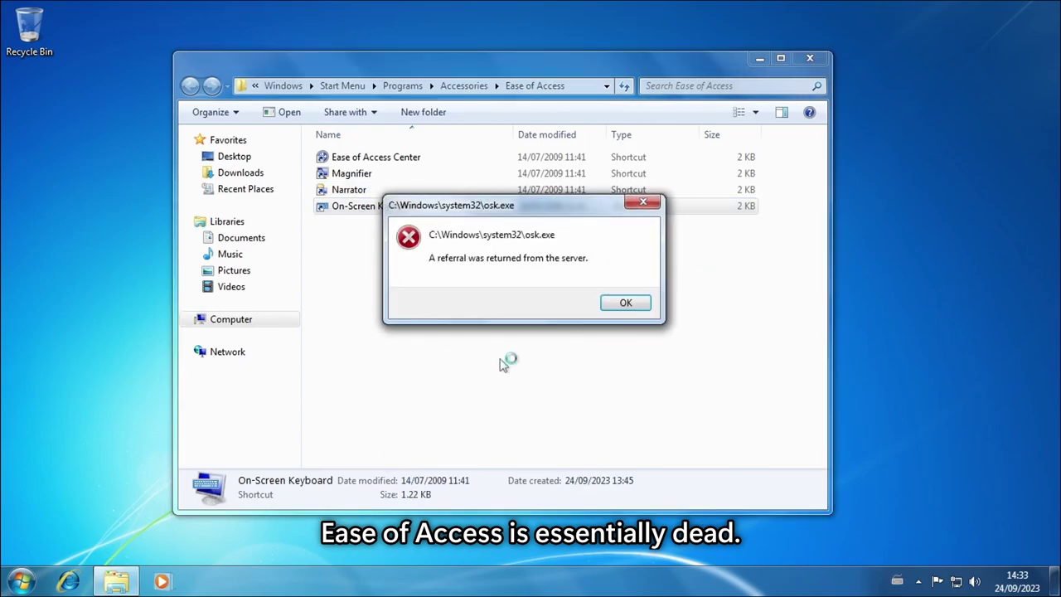
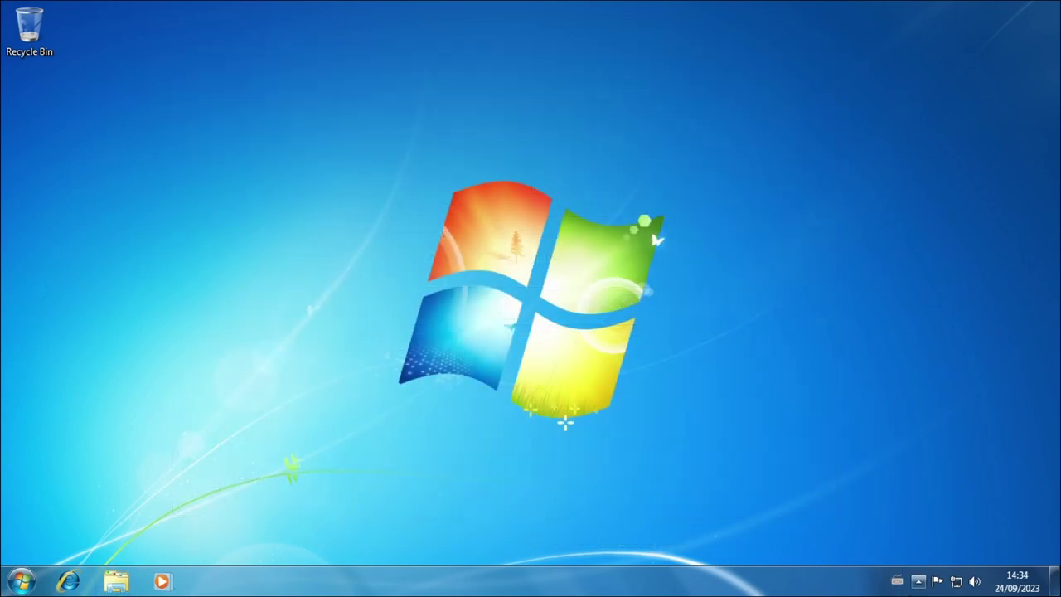
- Restore the language bar to the desktop, move it near the centre, and open its Text Services and Input Languages settings
right_click(898, 581)
click(929, 482)
drag(613, 12, 593, 361)
click(594, 359)
click(655, 359)
click(655, 359)
click(687, 421)
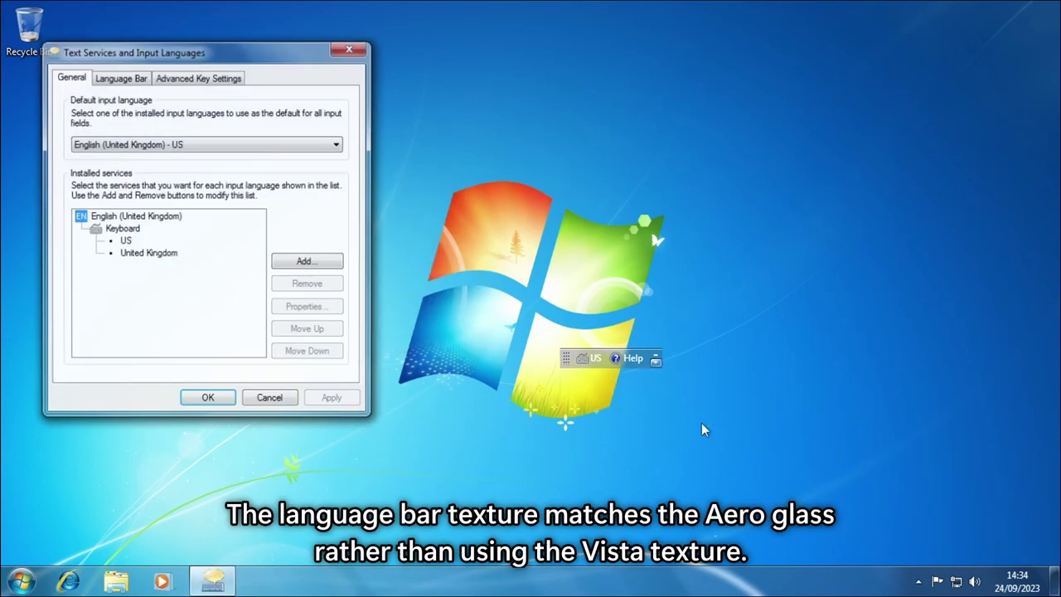
- Add the US keyboard under English (United States) as an input language and accept the Text Services settings
click(308, 262)
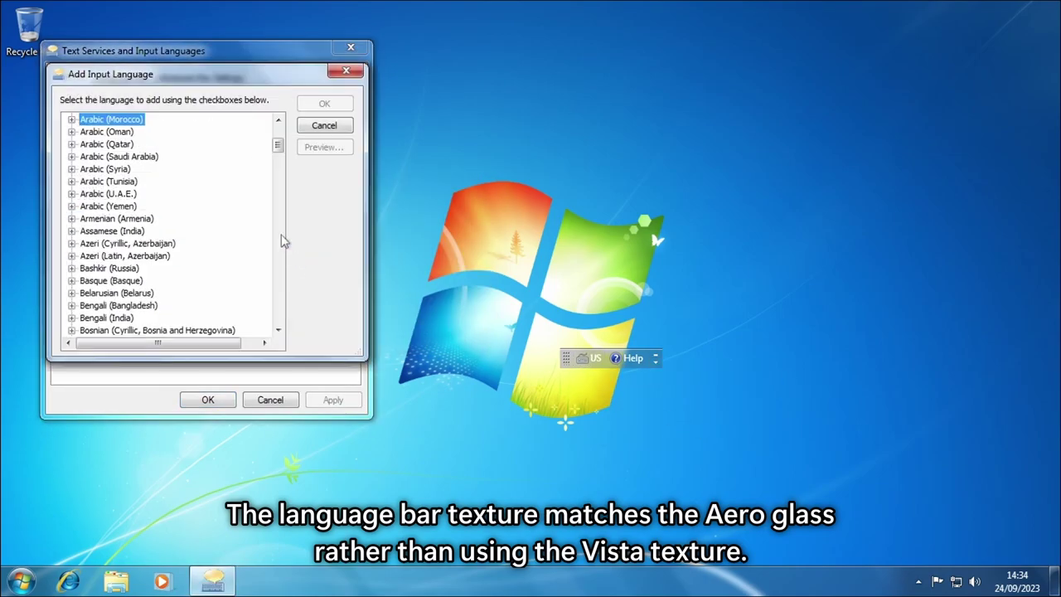
drag(278, 147, 277, 182)
click(88, 295)
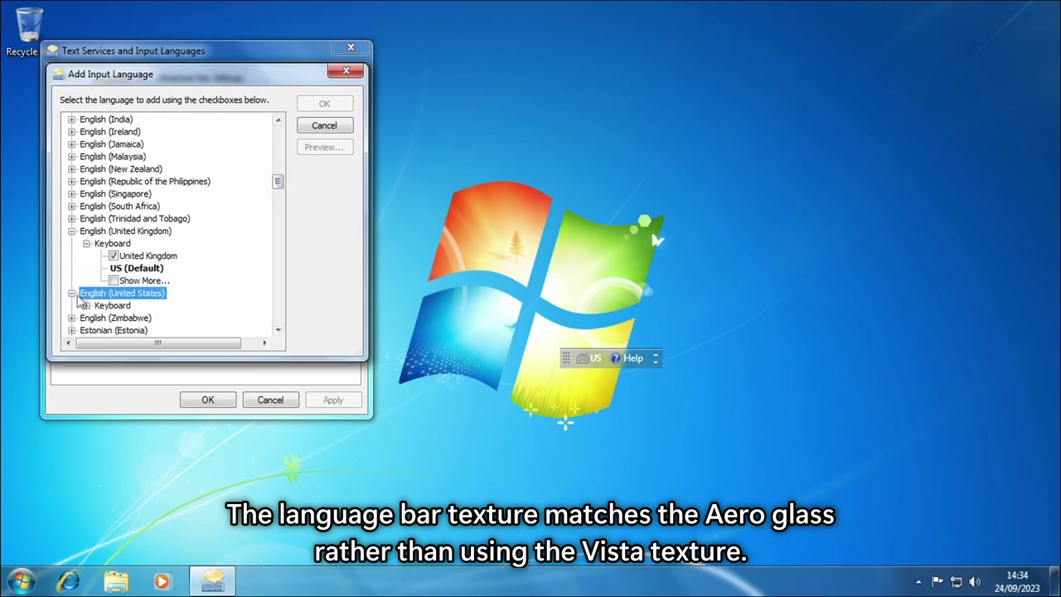
click(72, 292)
double_click(101, 307)
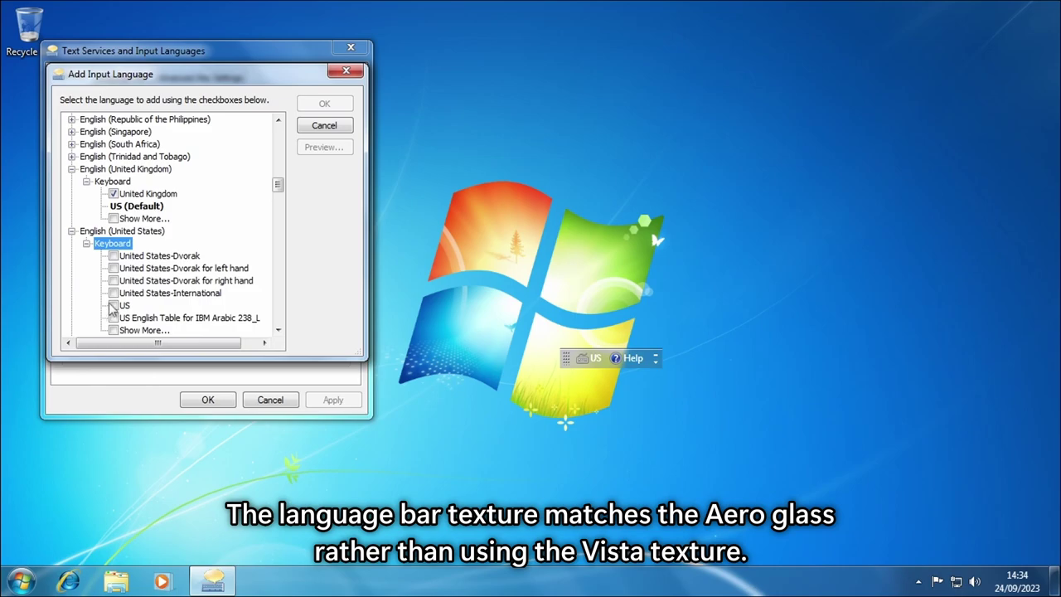
click(114, 305)
click(324, 104)
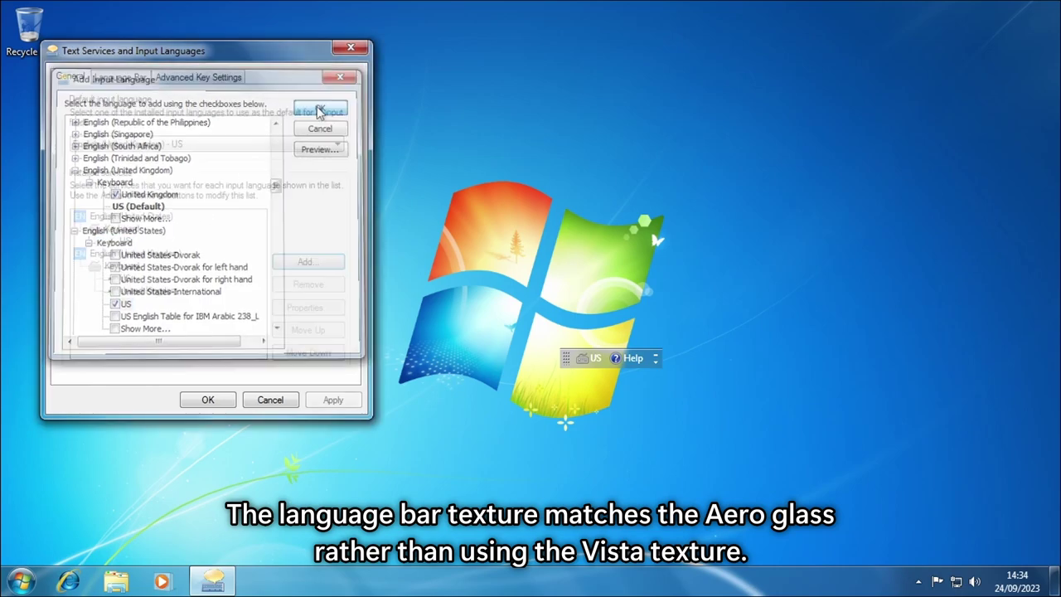
click(208, 399)
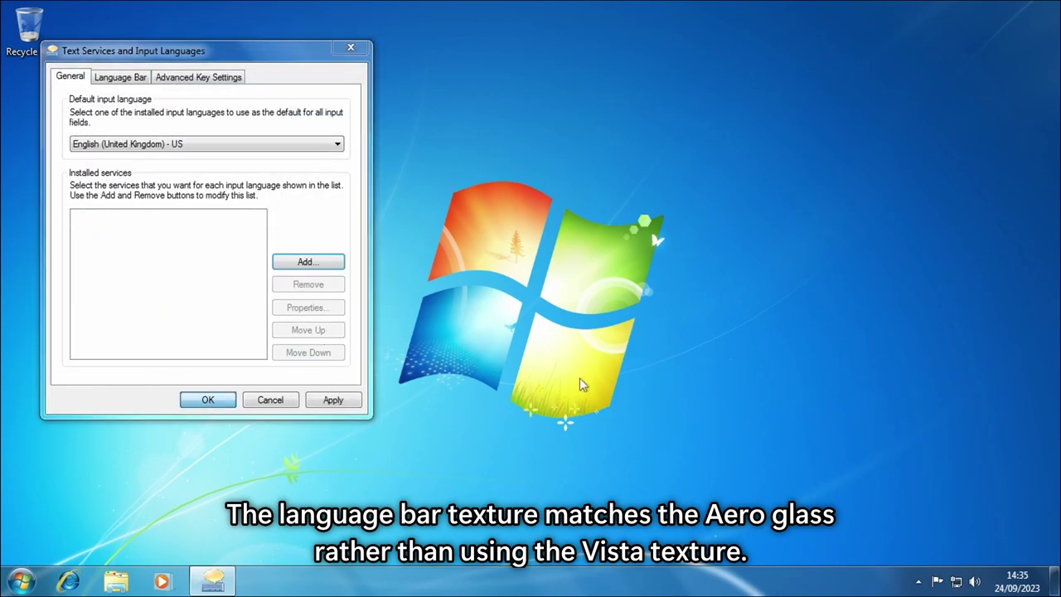
- Open the language bar's input language list, choose an entry, and reposition the bar over the wallpaper's Windows logo
drag(523, 288, 513, 364)
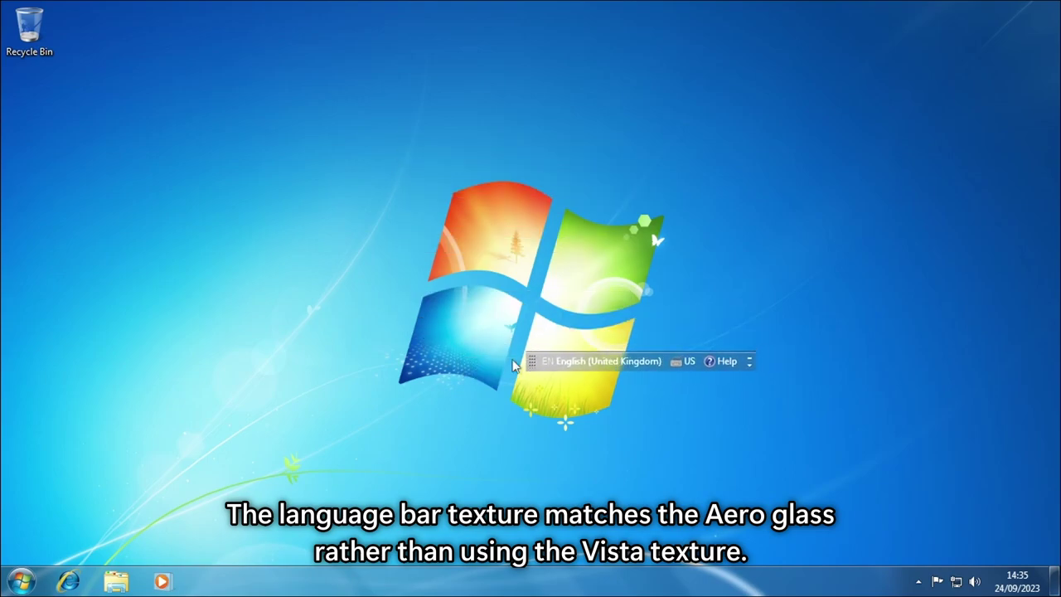
click(651, 363)
click(639, 400)
drag(527, 363, 551, 332)
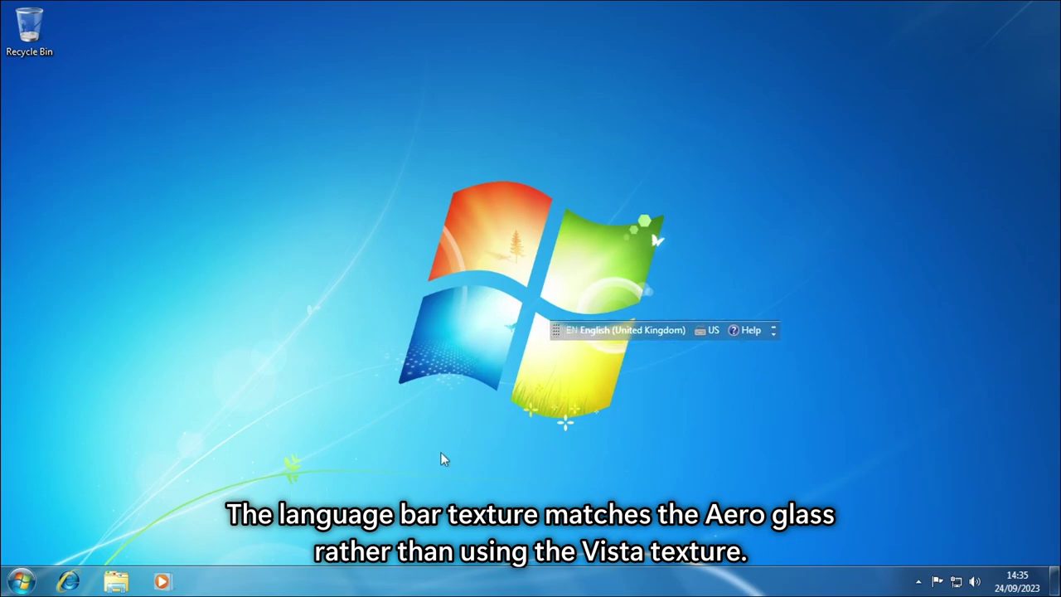
- View the desktop gadget gallery and close it
right_click(209, 450)
click(249, 417)
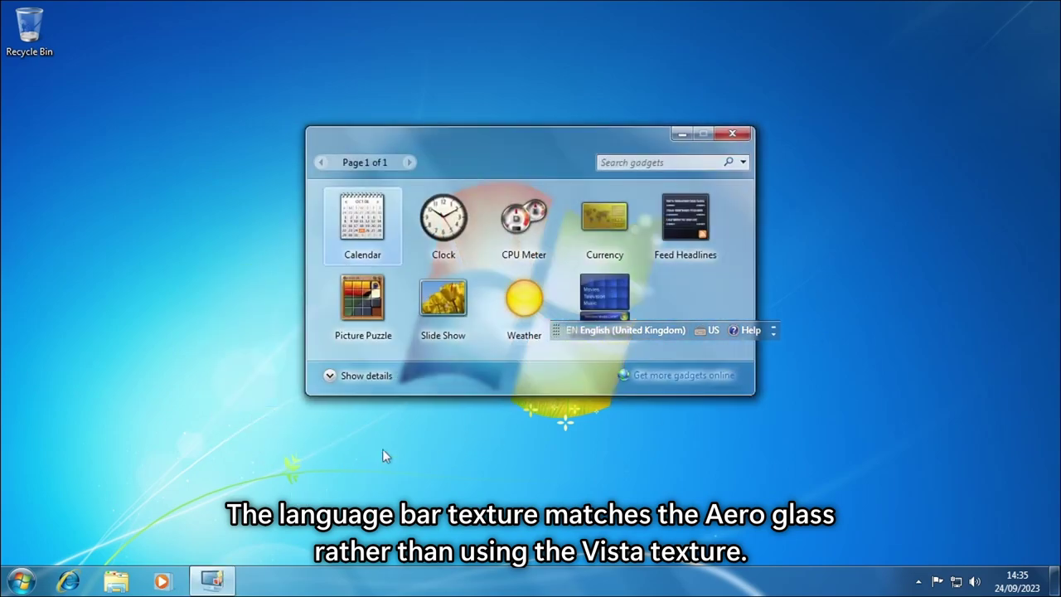
click(742, 140)
- Open the Window Color and Appearance settings from Personalization and place the language bar across the window's edge
right_click(304, 139)
click(333, 308)
drag(555, 330, 514, 260)
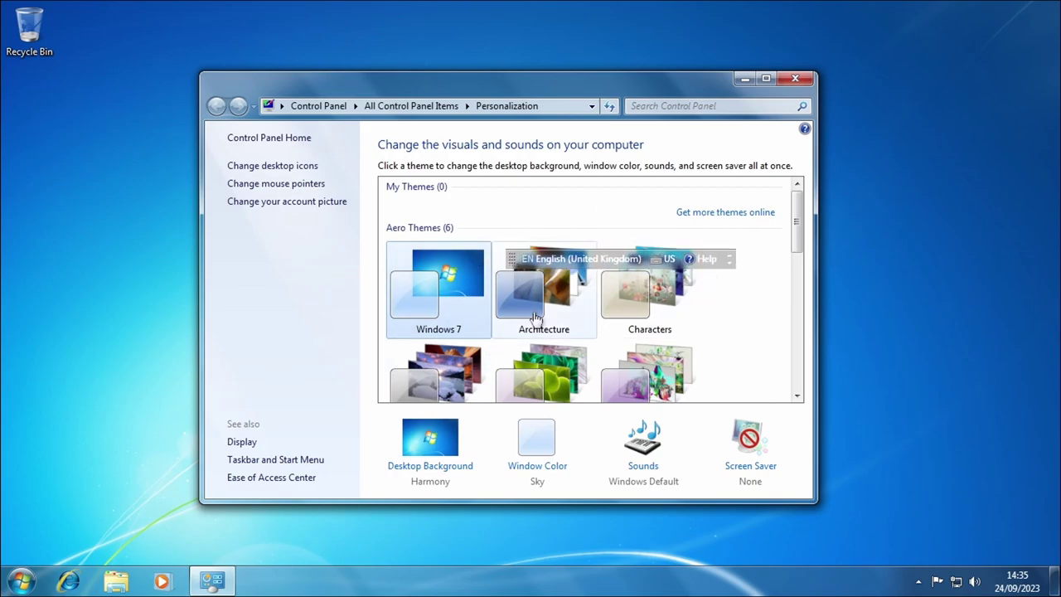
click(537, 431)
drag(541, 265, 697, 123)
- Preview several window colors including Leaf, pick yellow at maximum color intensity, and adjust it in the color mixer
click(365, 195)
click(435, 210)
click(477, 203)
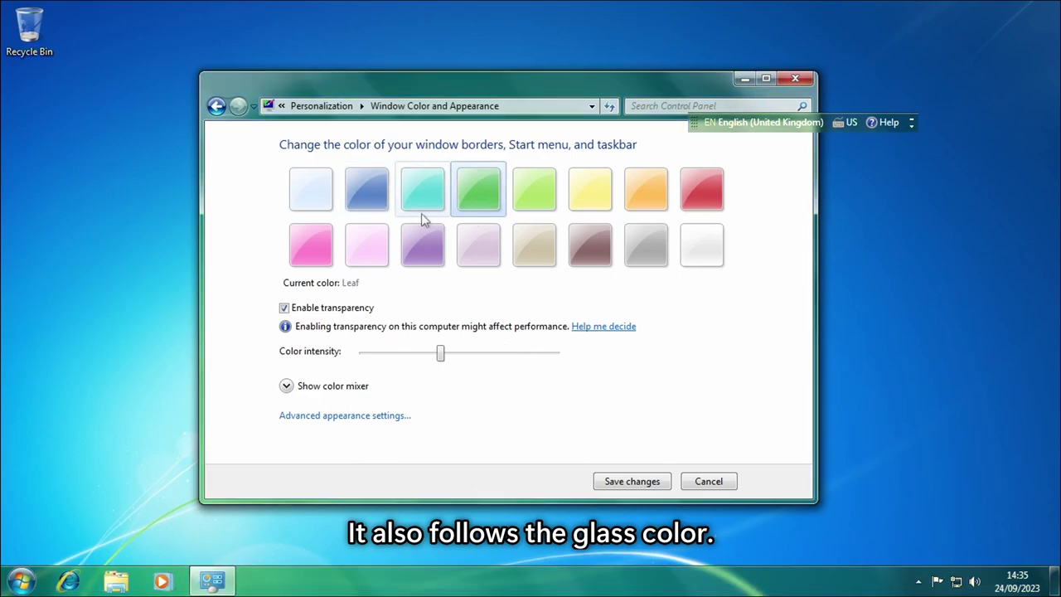
click(585, 203)
drag(432, 357, 721, 366)
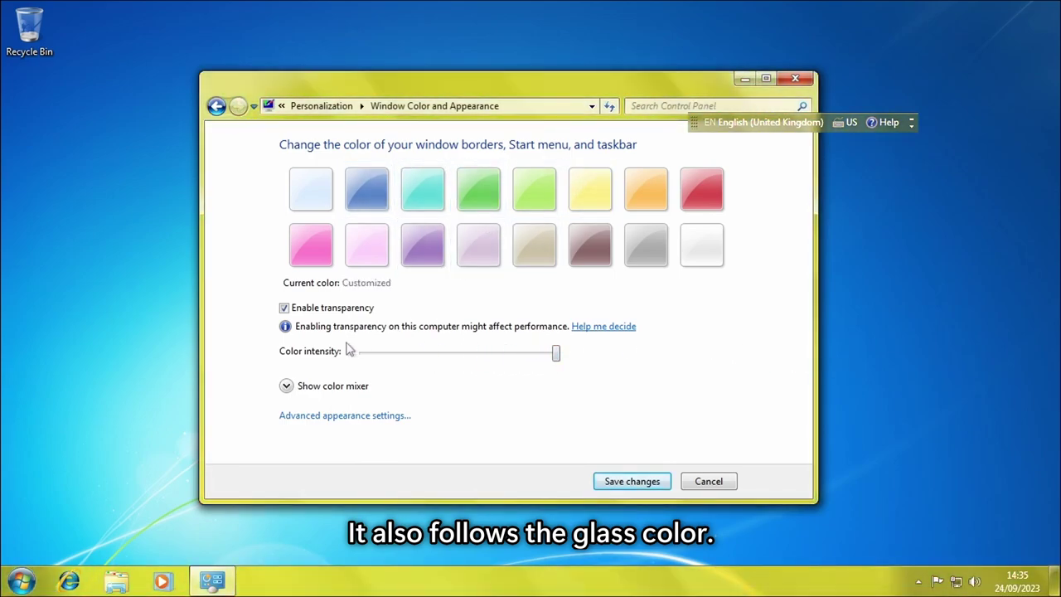
click(304, 388)
drag(541, 424, 461, 424)
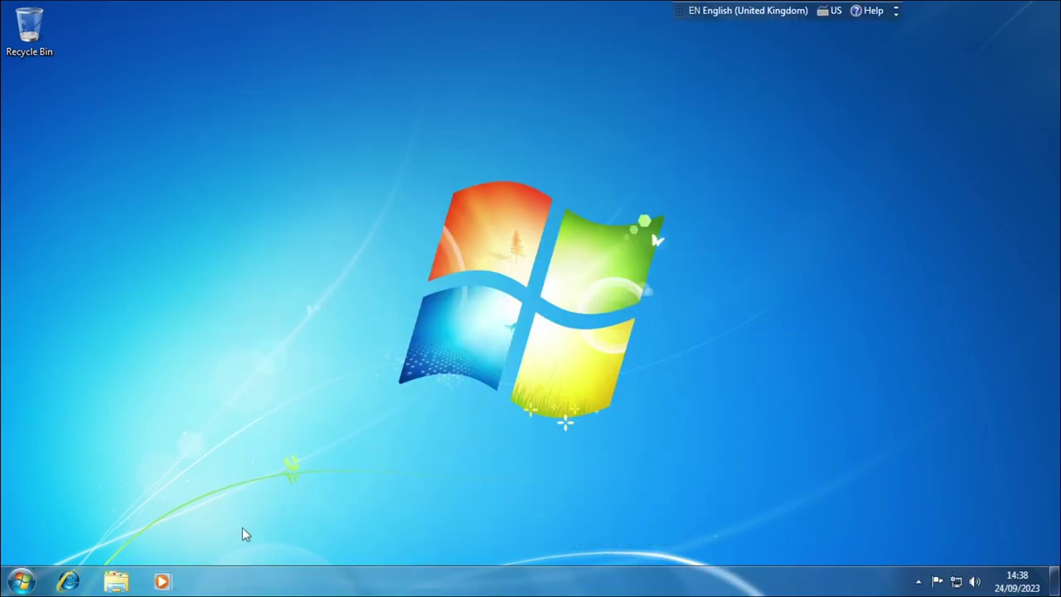
- View the other power options in the Start menu and shut down the Windows 7 machine
click(21, 580)
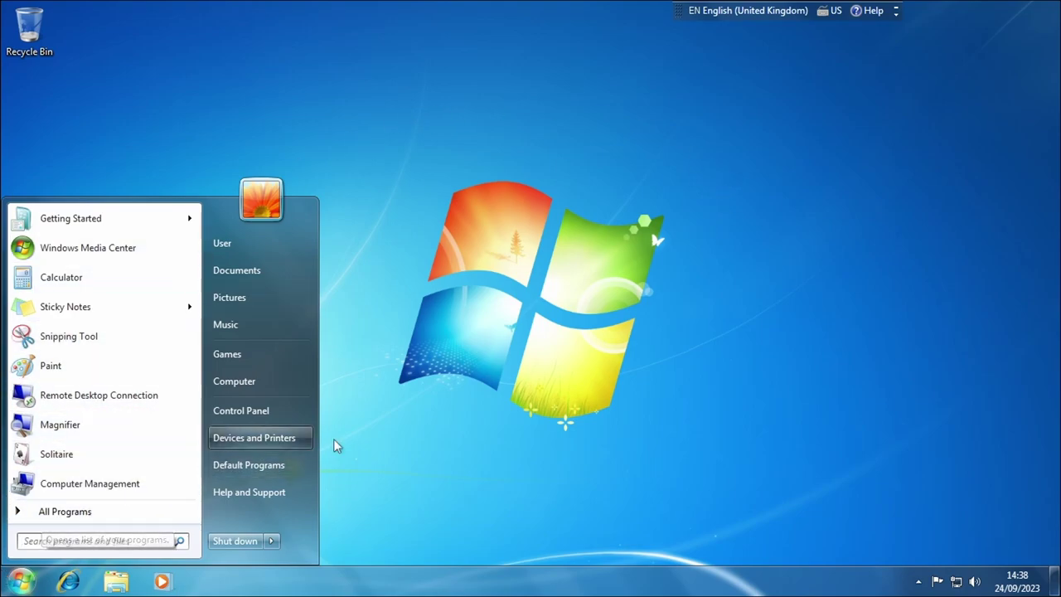
click(274, 540)
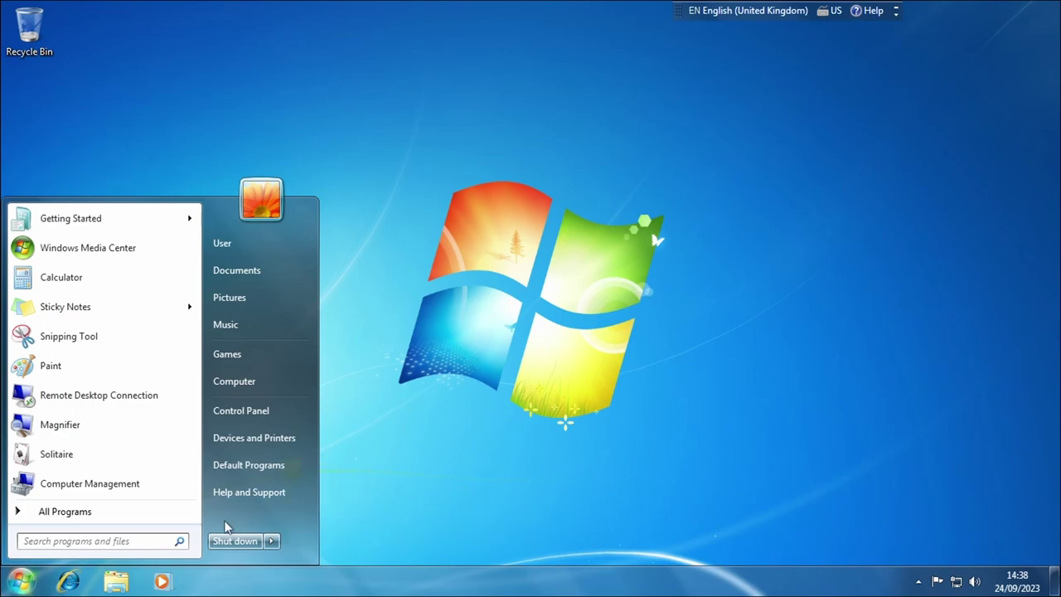
click(220, 541)
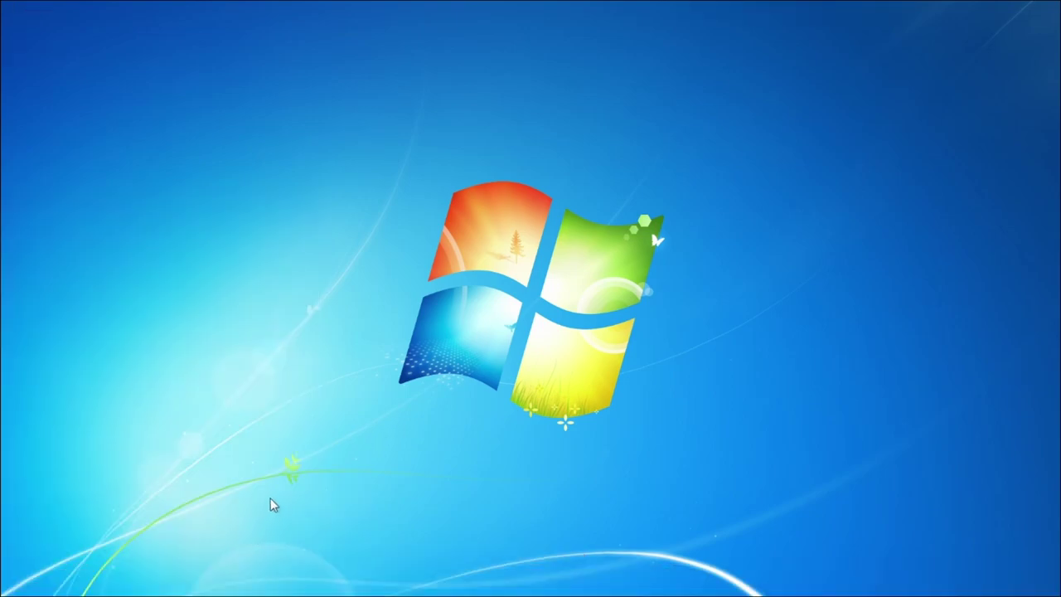